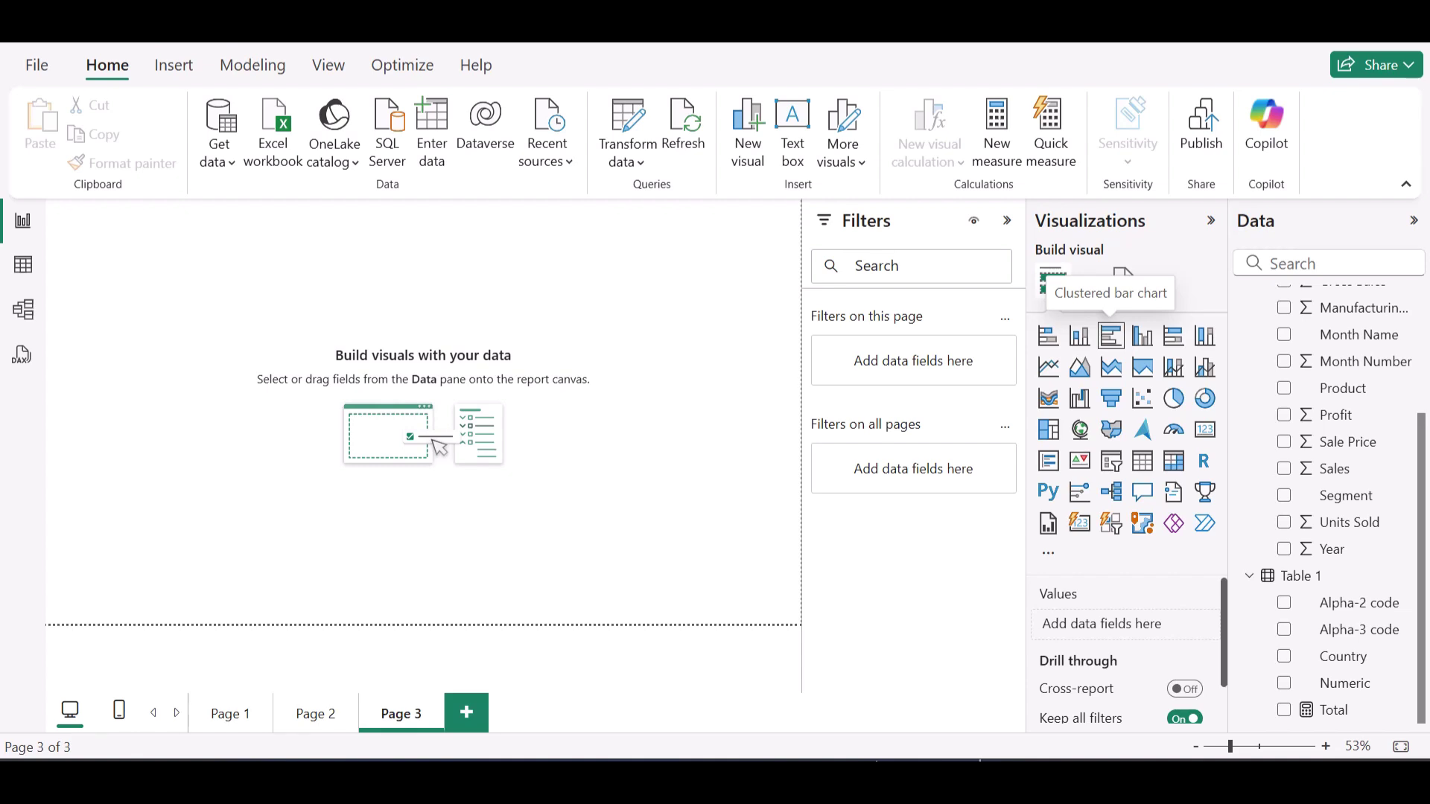
Create a clustered bar chart of Sales by Segment on Page 3 and widen it to about twice its width
{"action": "left_click", "coordinate": [1111, 336]}
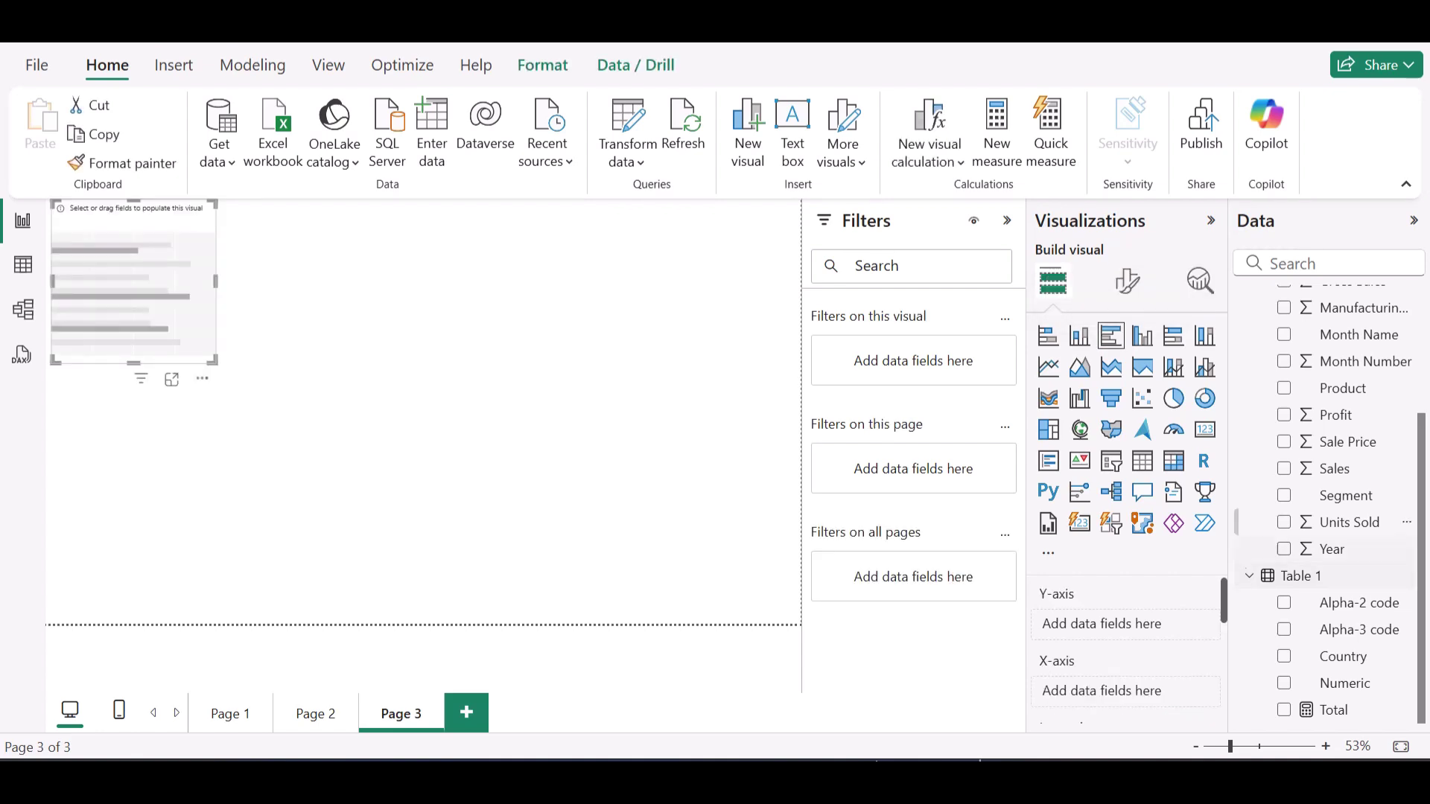
{"action": "left_click", "coordinate": [1333, 469]}
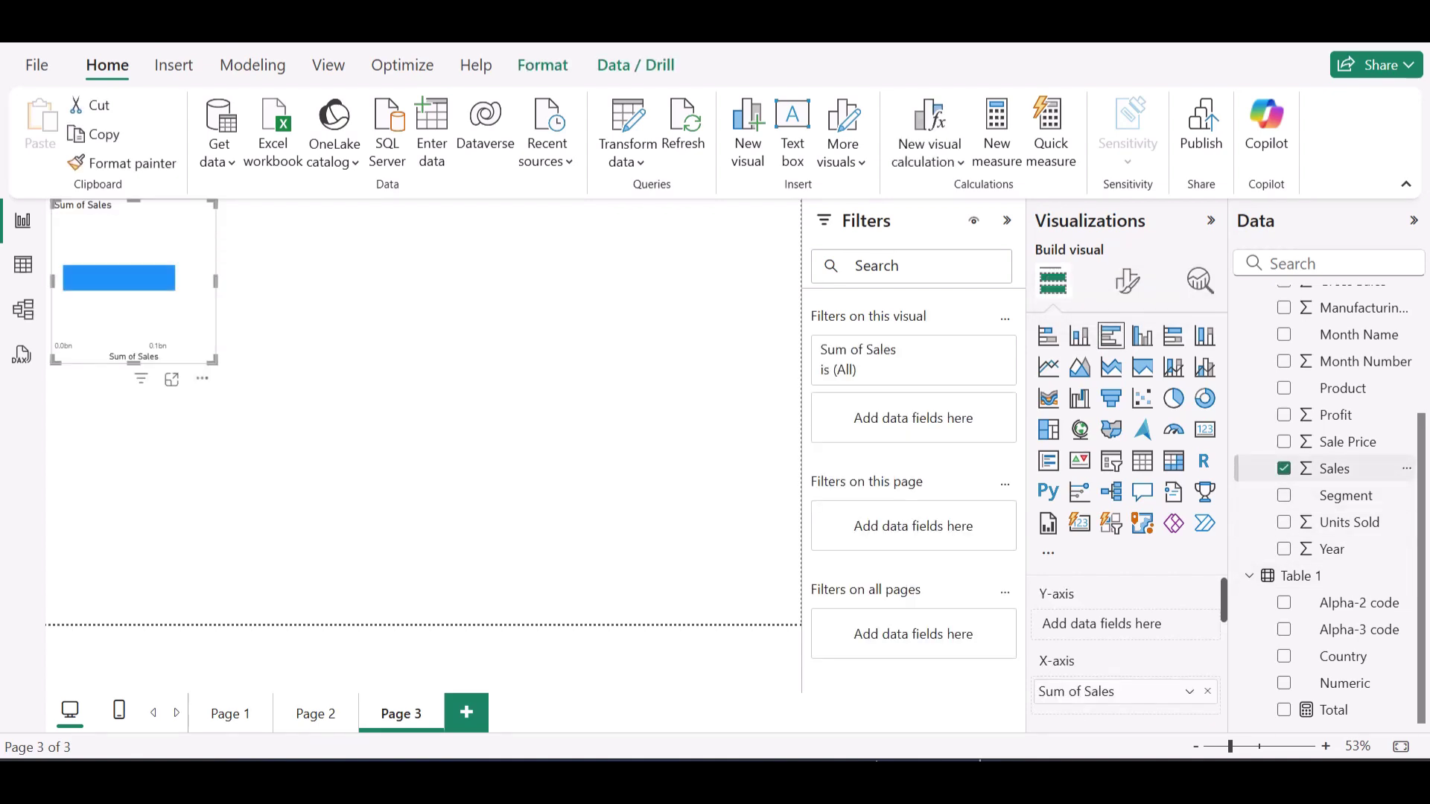
{"action": "left_click", "coordinate": [1341, 496]}
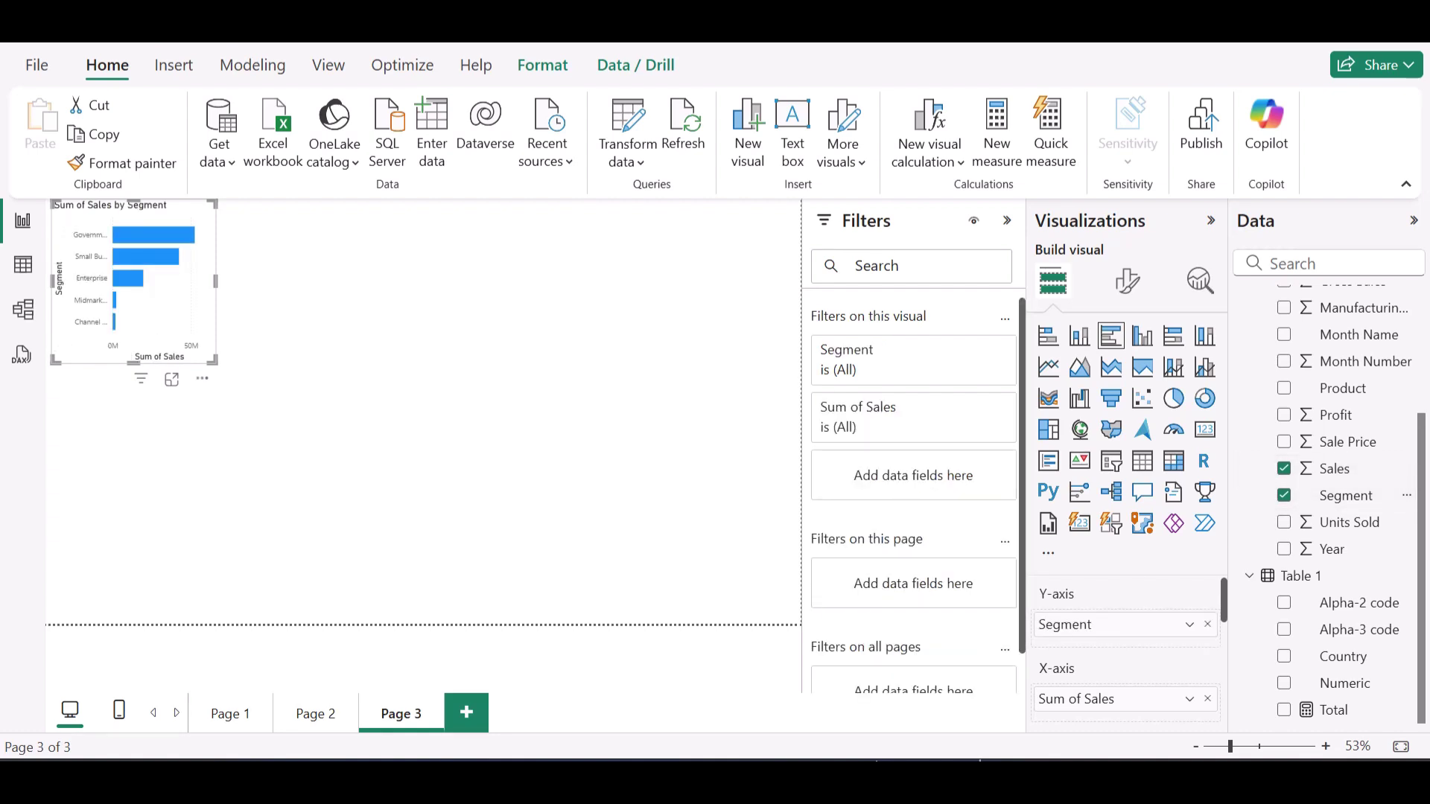
{"action": "left_click_drag", "start_coordinate": [215, 281], "coordinate": [380, 281]}
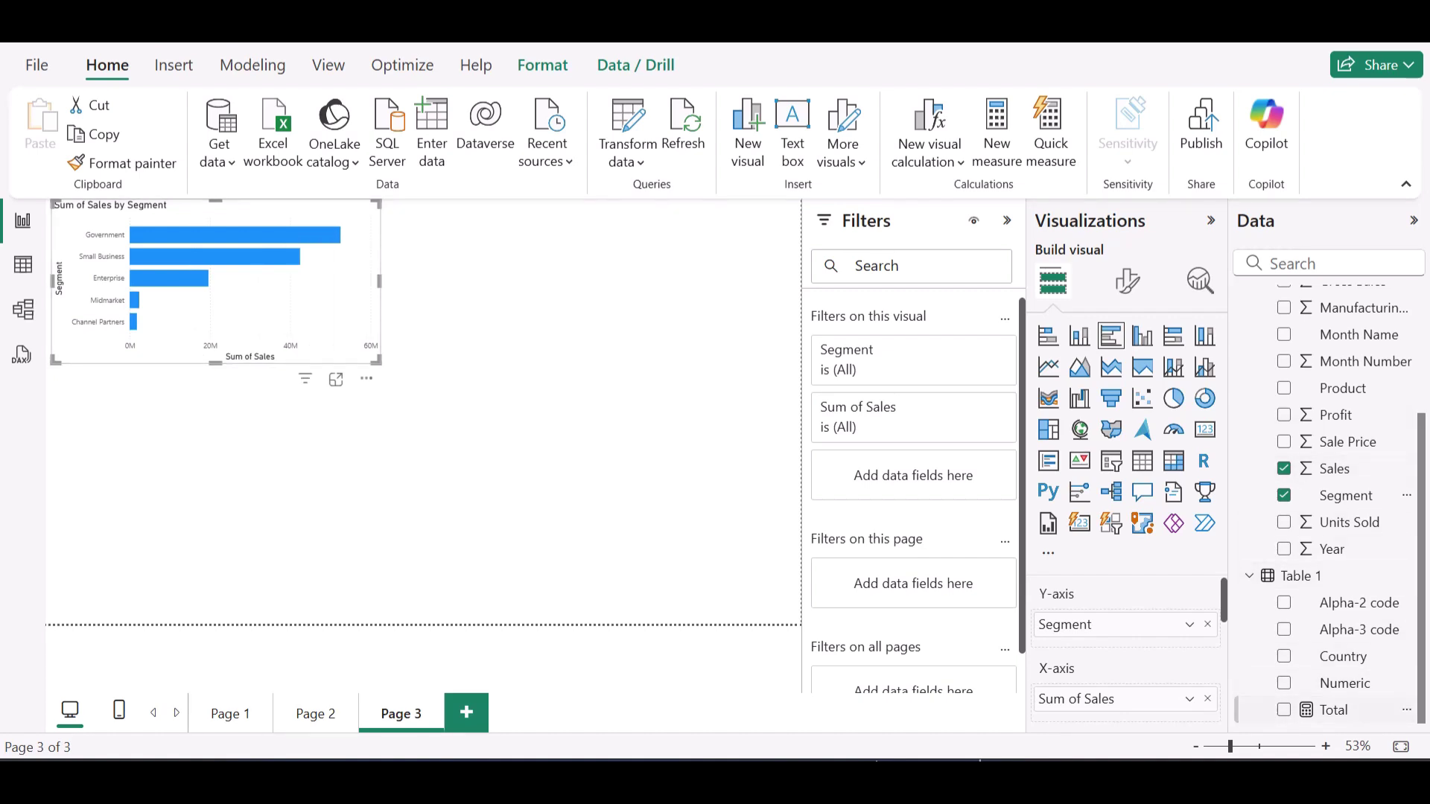
Format the Total measure as a percentage and add it to the chart's X-axis below Sum of Sales
{"action": "left_click", "coordinate": [1333, 710]}
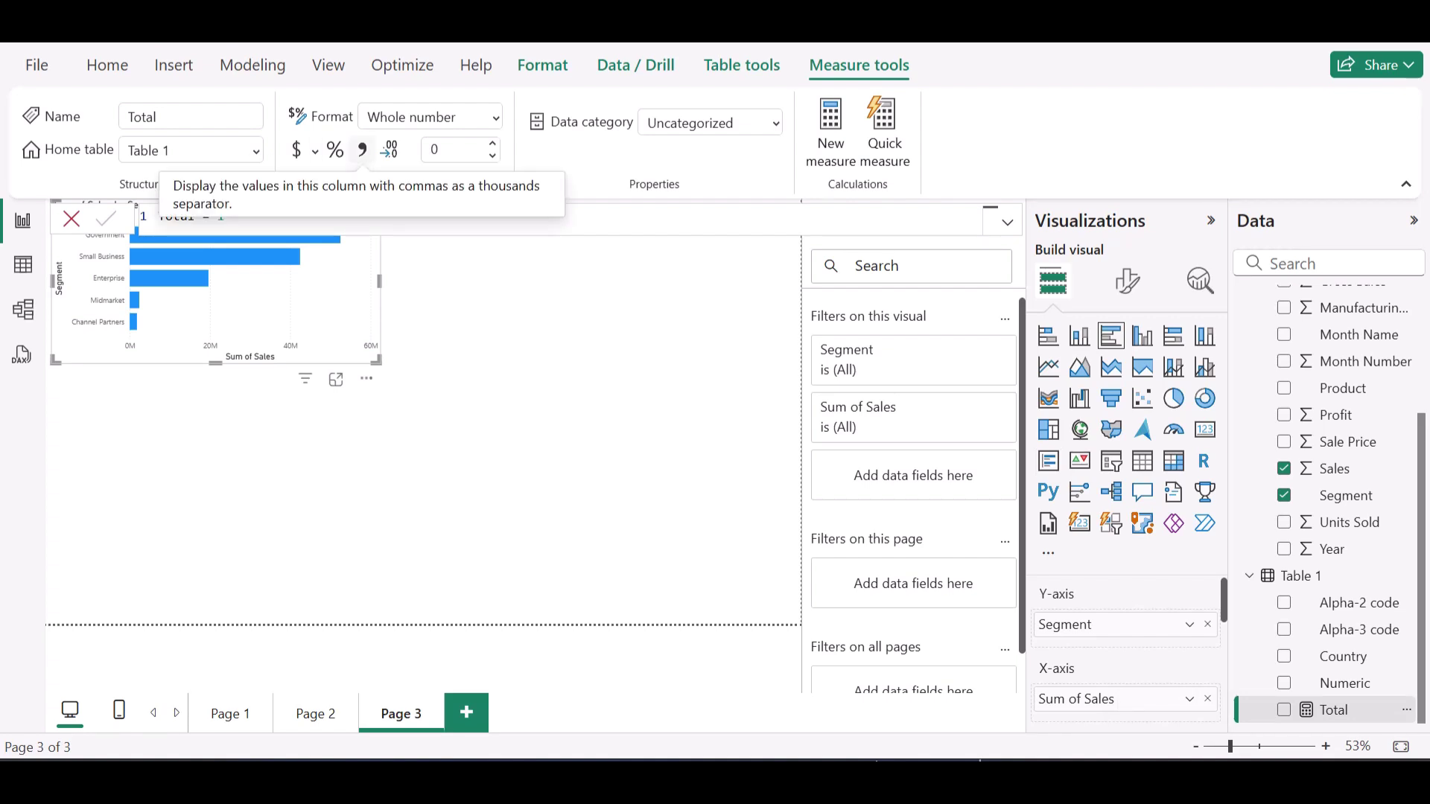
{"action": "left_click", "coordinate": [335, 150]}
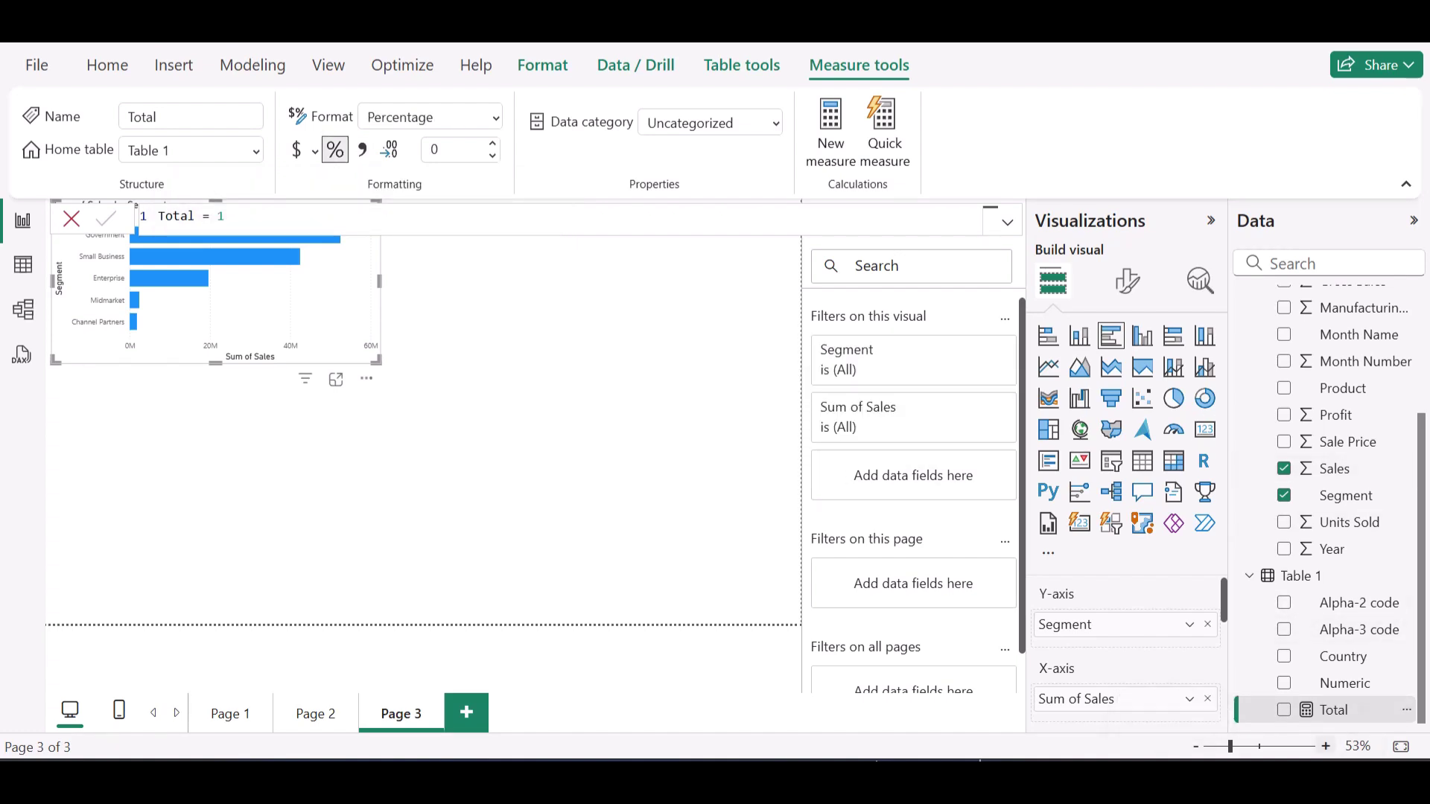
{"action": "left_click_drag", "start_coordinate": [1326, 709], "coordinate": [1132, 726]}
{"action": "left_click_drag", "start_coordinate": [1325, 709], "coordinate": [1089, 681]}
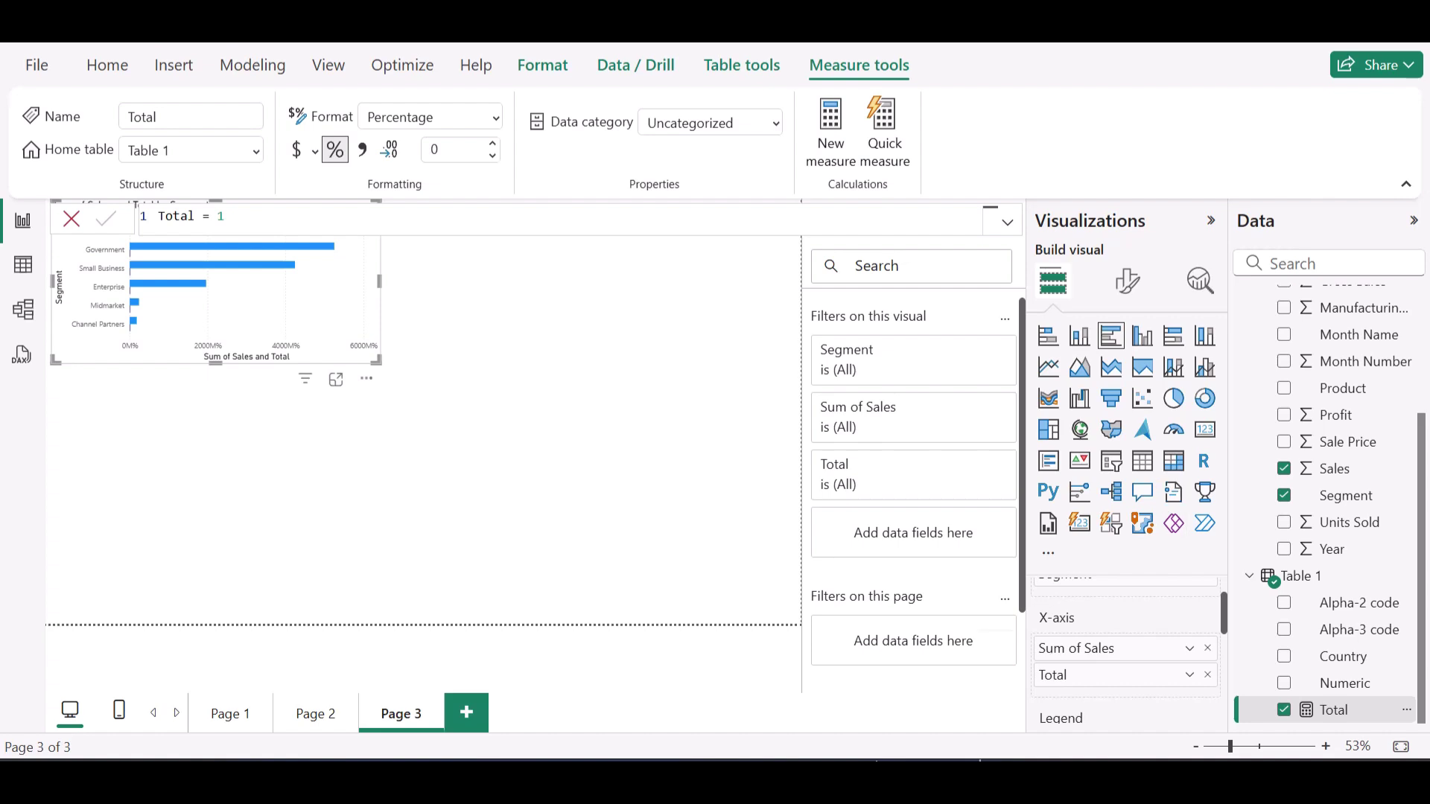
Show the Sum of Sales values on the X-axis as percent of grand total
{"action": "left_click", "coordinate": [1190, 648]}
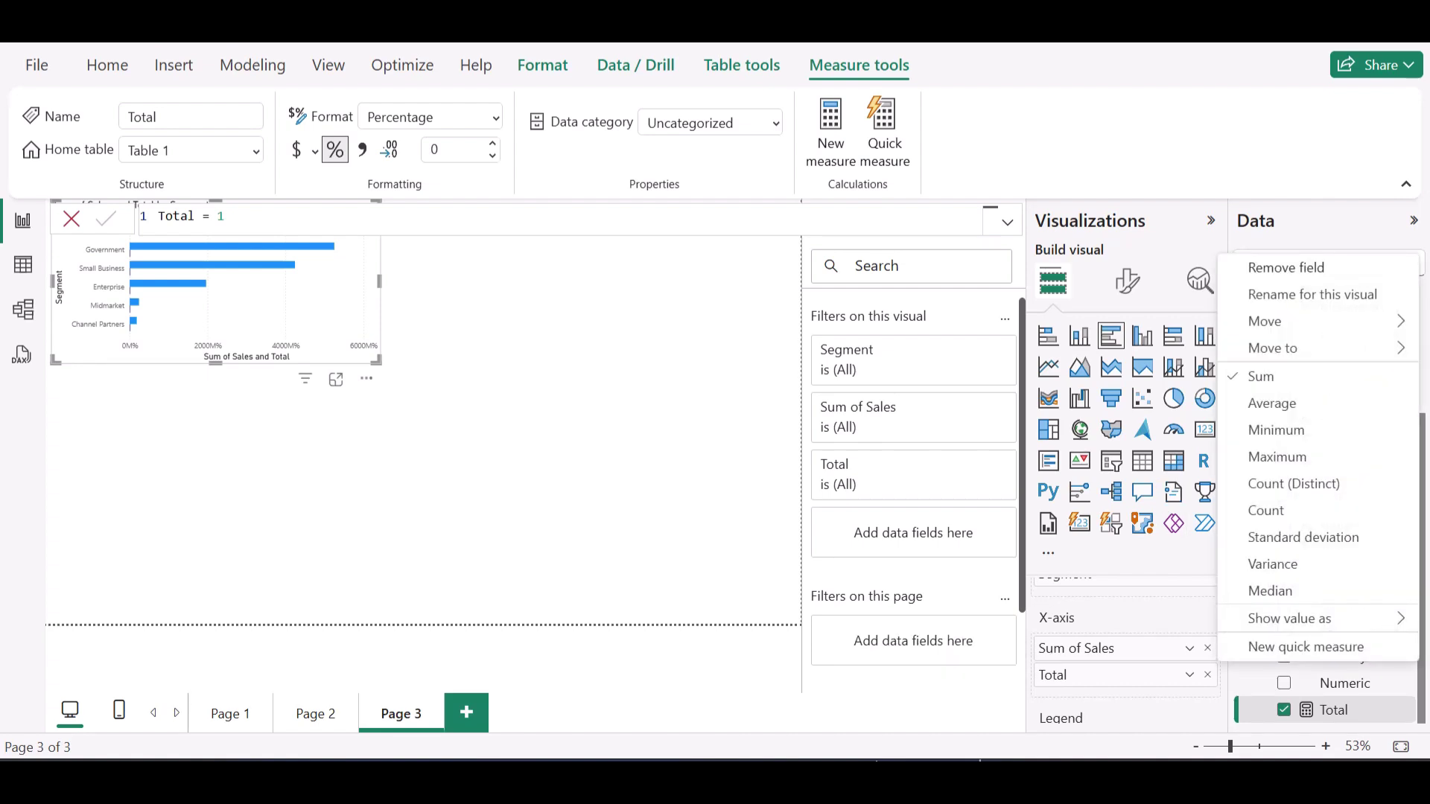
{"action": "mouse_move", "coordinate": [1288, 619]}
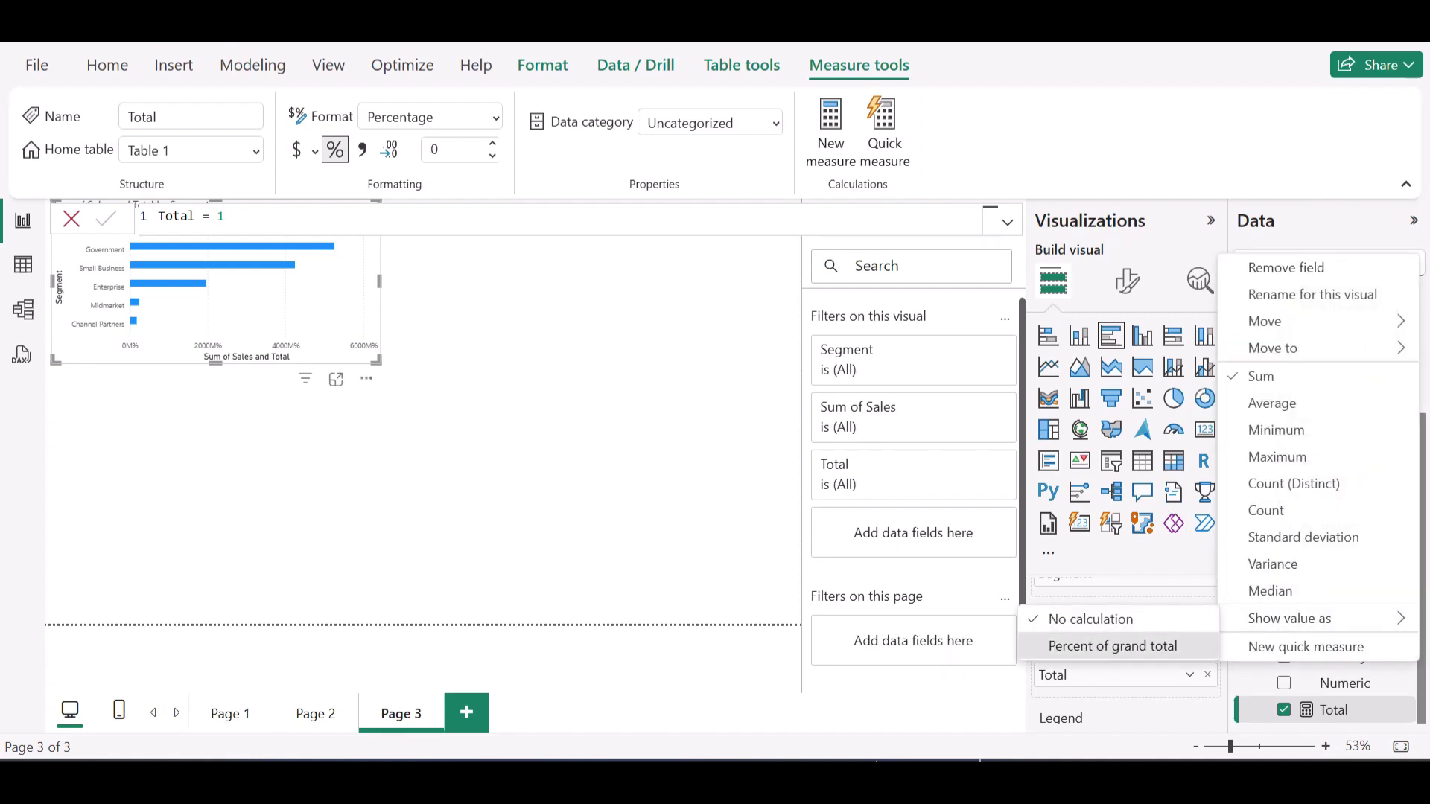
{"action": "left_click", "coordinate": [1113, 646]}
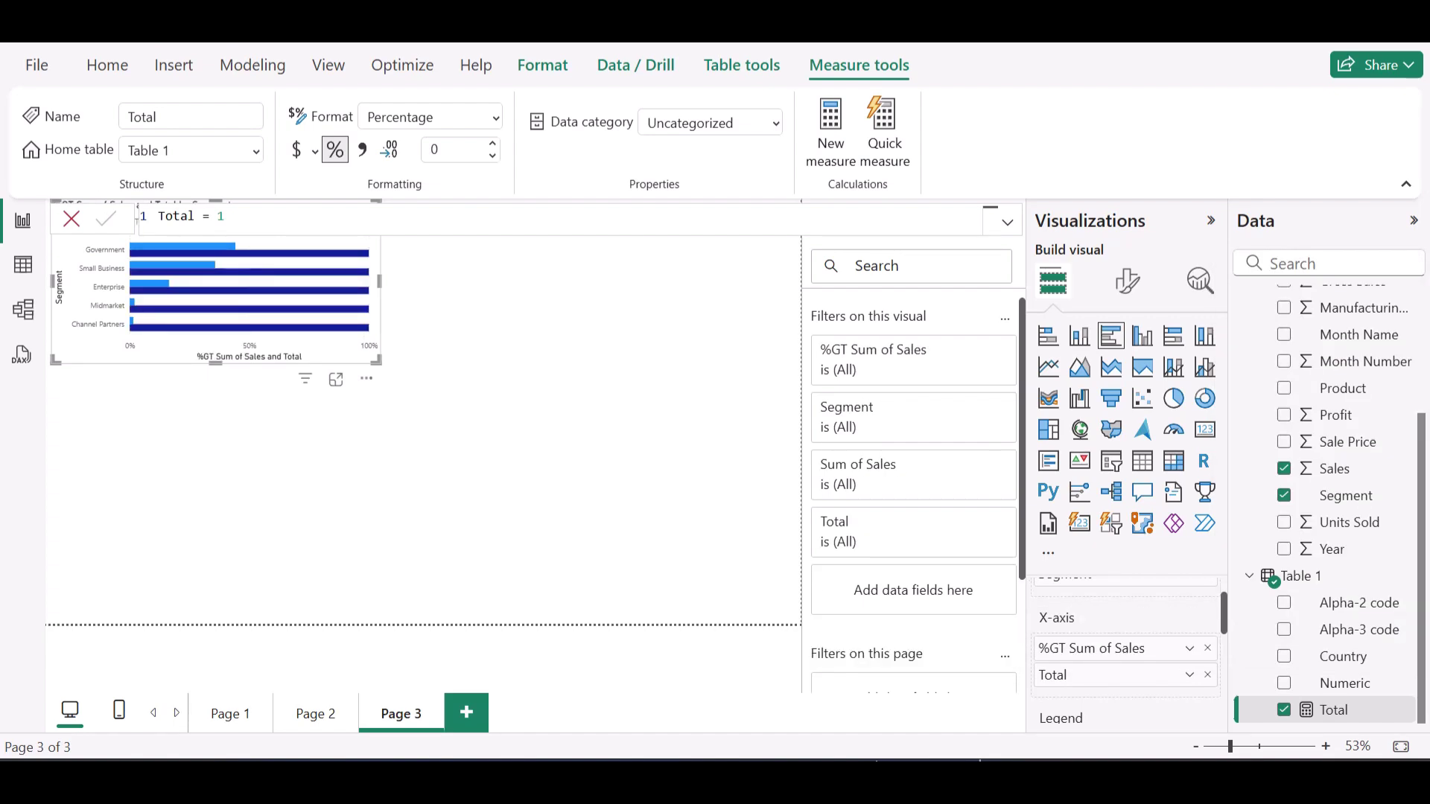
{"action": "key", "text": "Escape"}
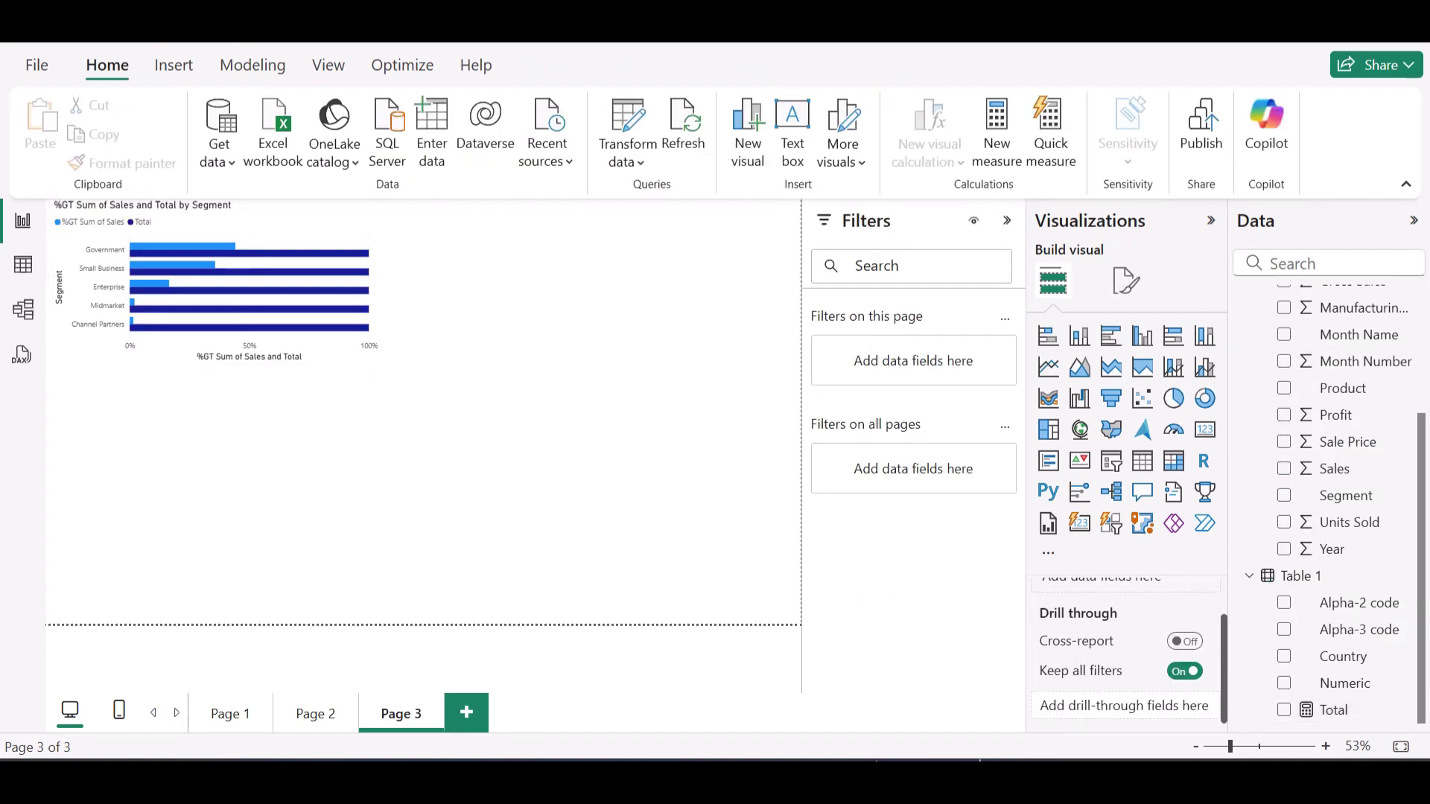
Turn off the legend of the Sales and Total by Segment bar chart
{"action": "mouse_move", "coordinate": [313, 252]}
{"action": "left_click", "coordinate": [298, 224]}
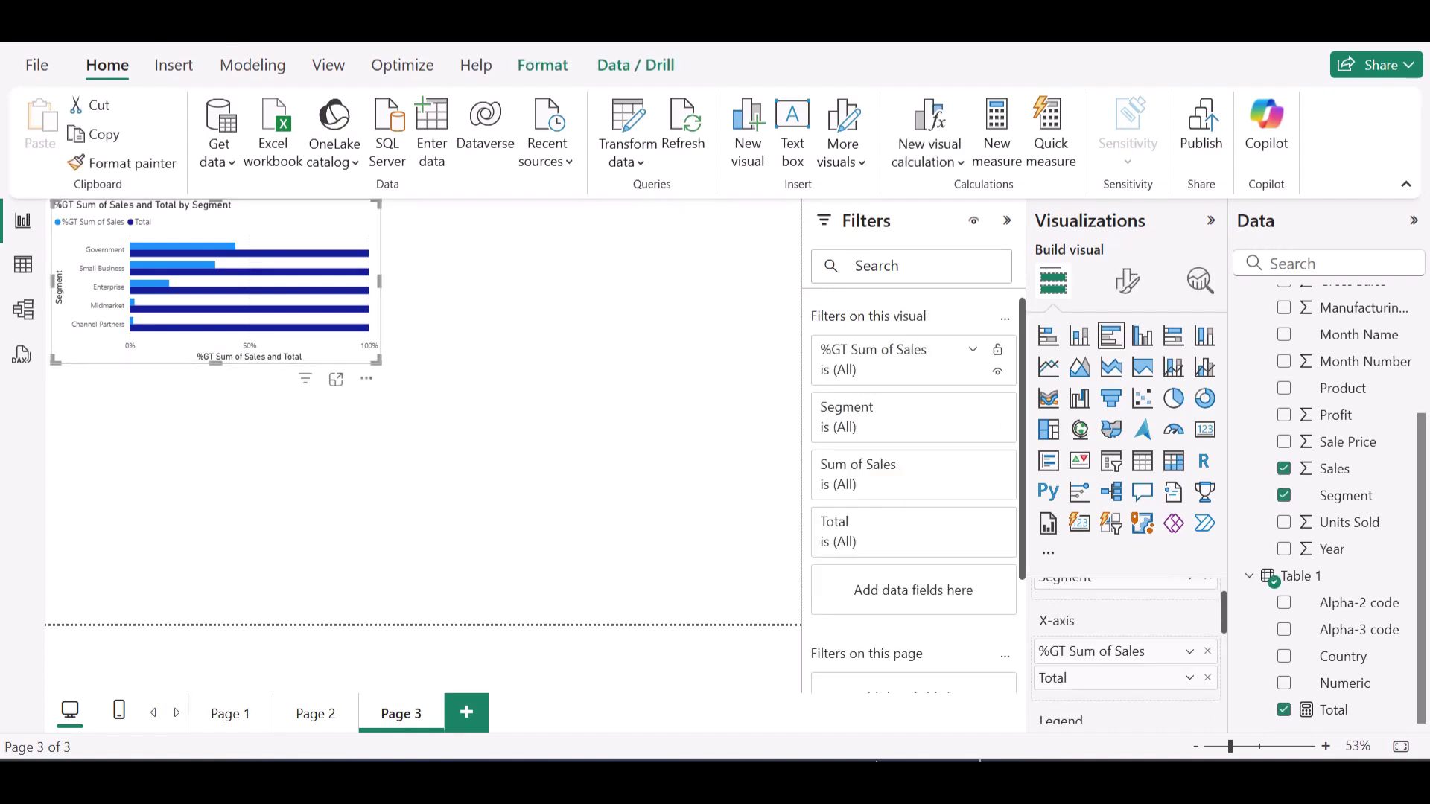
{"action": "left_click", "coordinate": [1127, 281]}
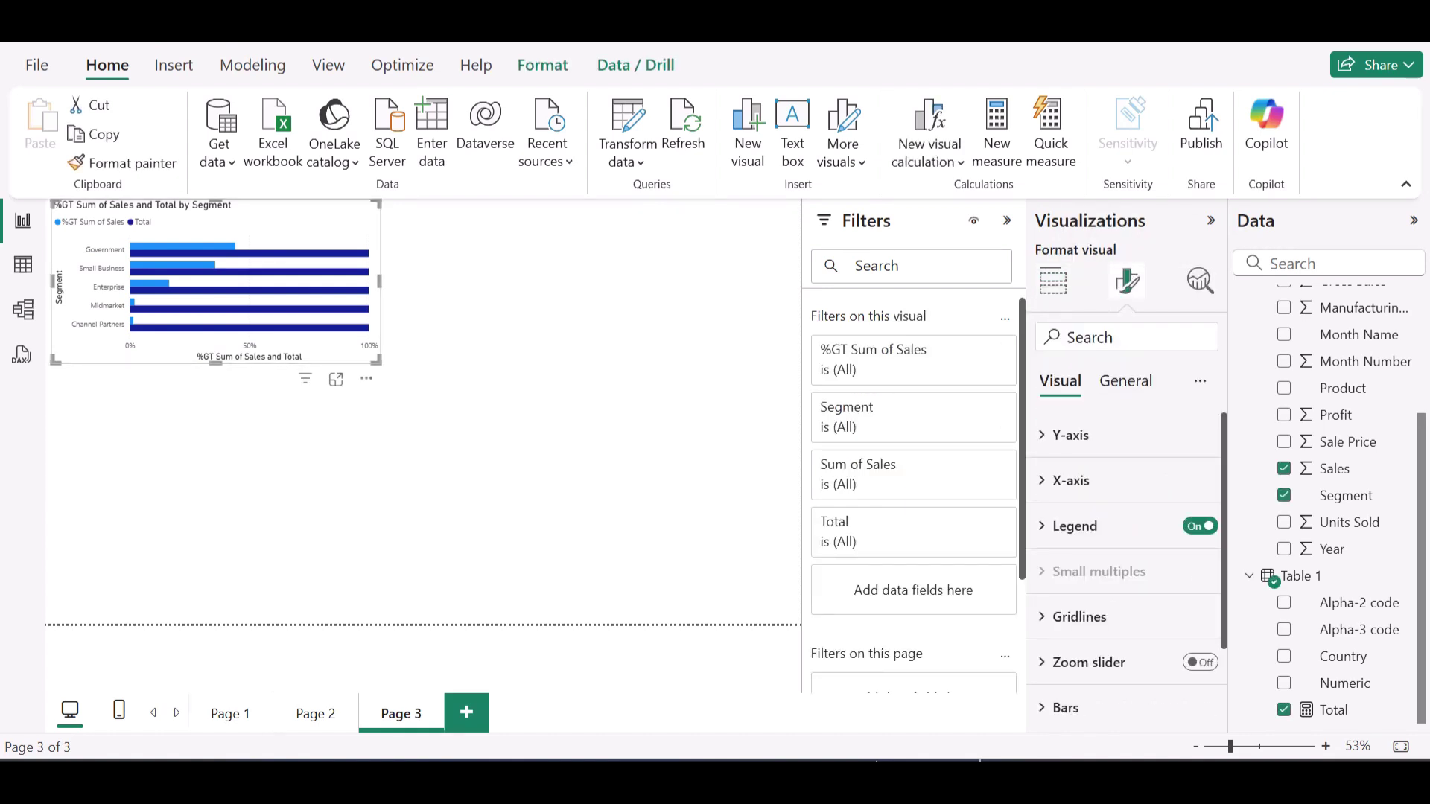
{"action": "left_click", "coordinate": [1199, 526]}
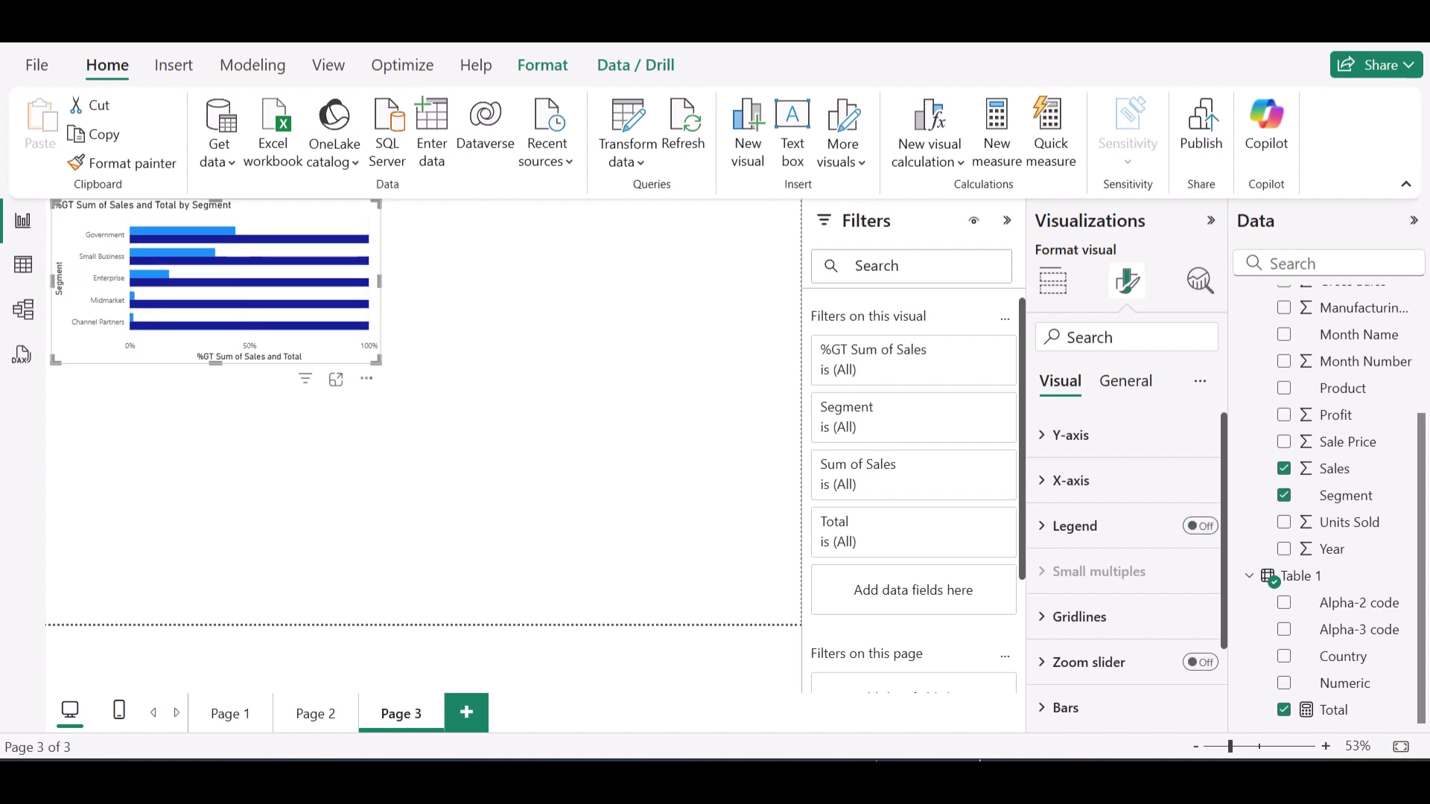
Enable Overlap and Flip overlap in the layout settings of the chart's bars
{"action": "scroll", "coordinate": [1125, 566], "scroll_direction": "down", "scroll_amount": 2}
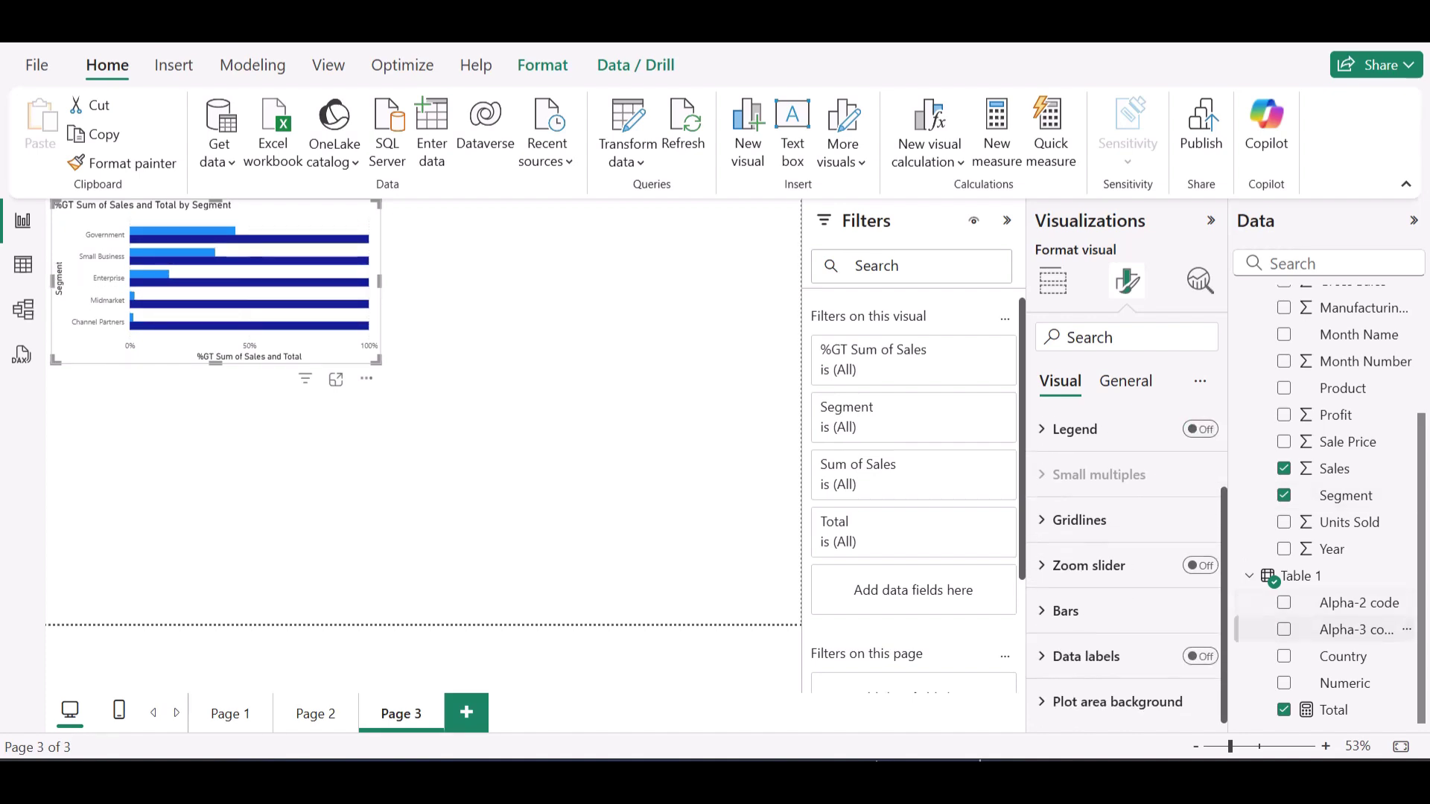
{"action": "left_click", "coordinate": [1065, 611]}
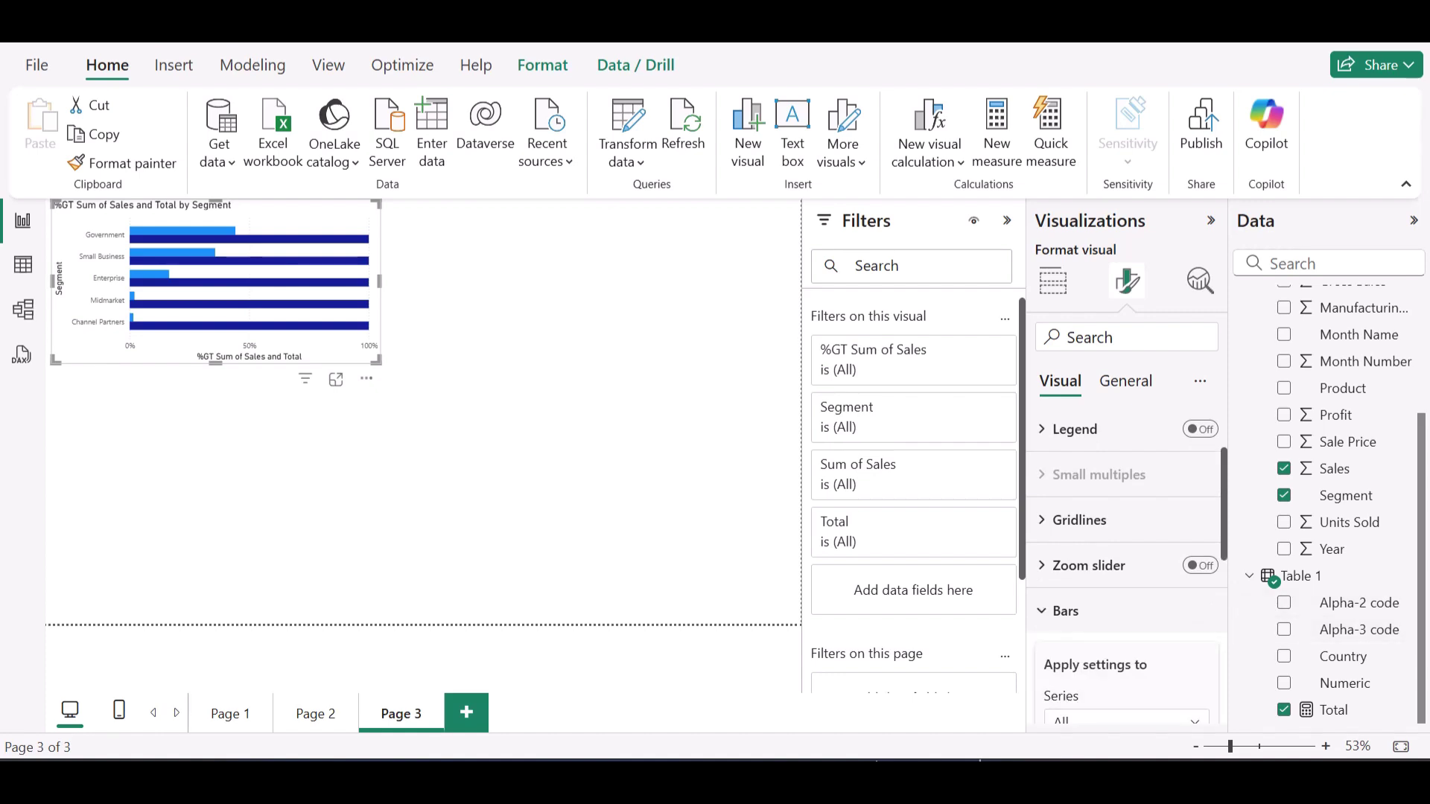
{"action": "scroll", "coordinate": [1124, 566], "scroll_direction": "down", "scroll_amount": 4}
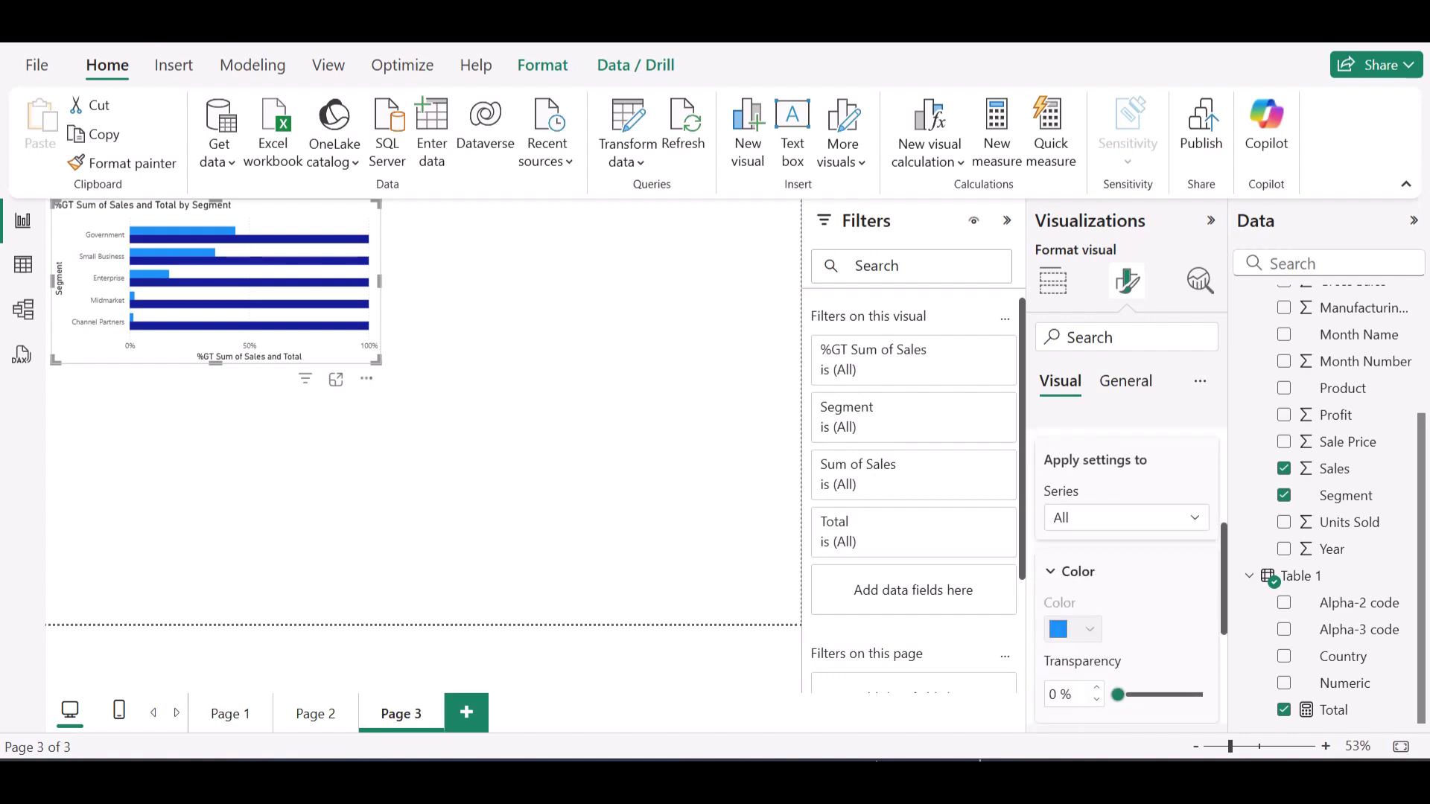
{"action": "scroll", "coordinate": [1126, 566], "scroll_direction": "down", "scroll_amount": 5}
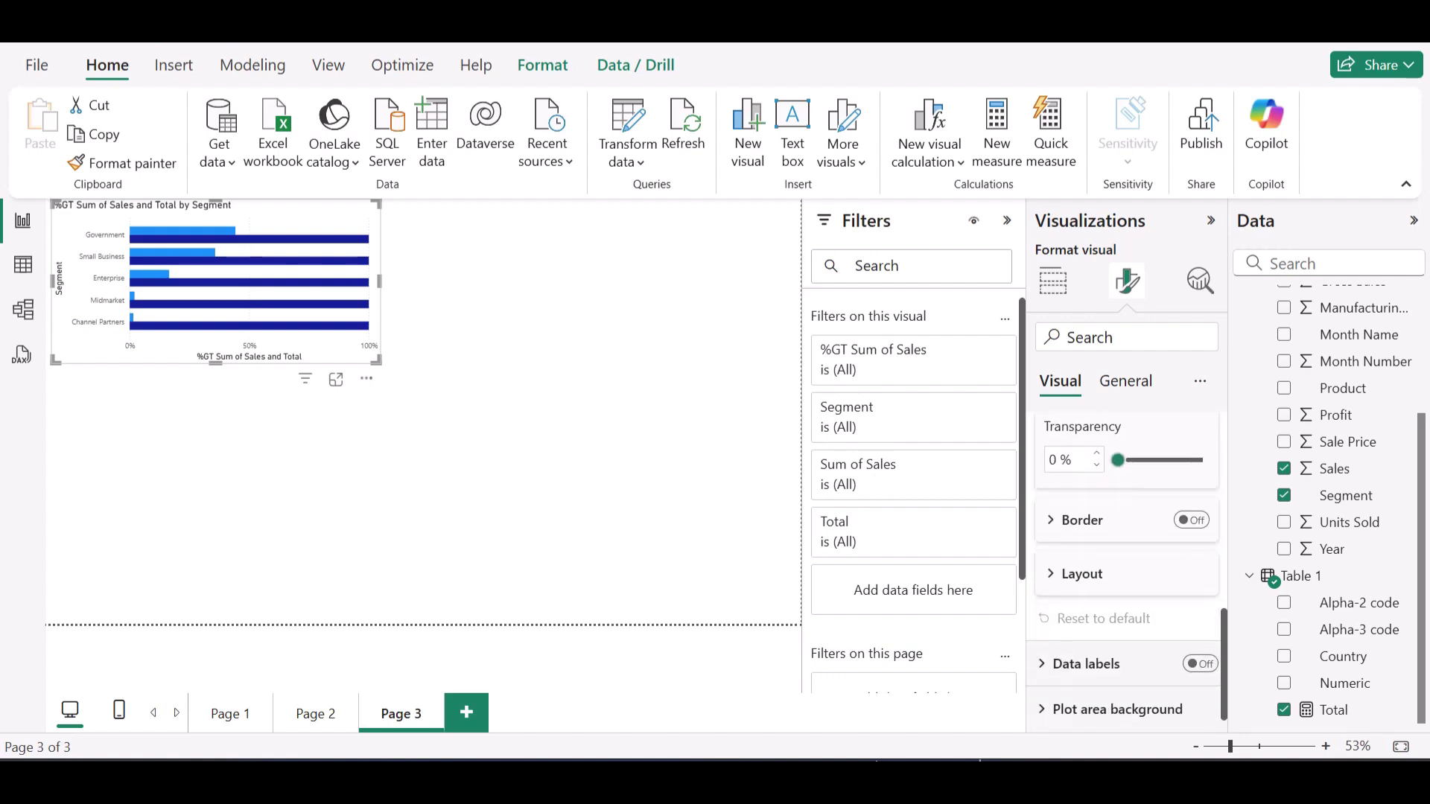
{"action": "left_click", "coordinate": [1081, 573]}
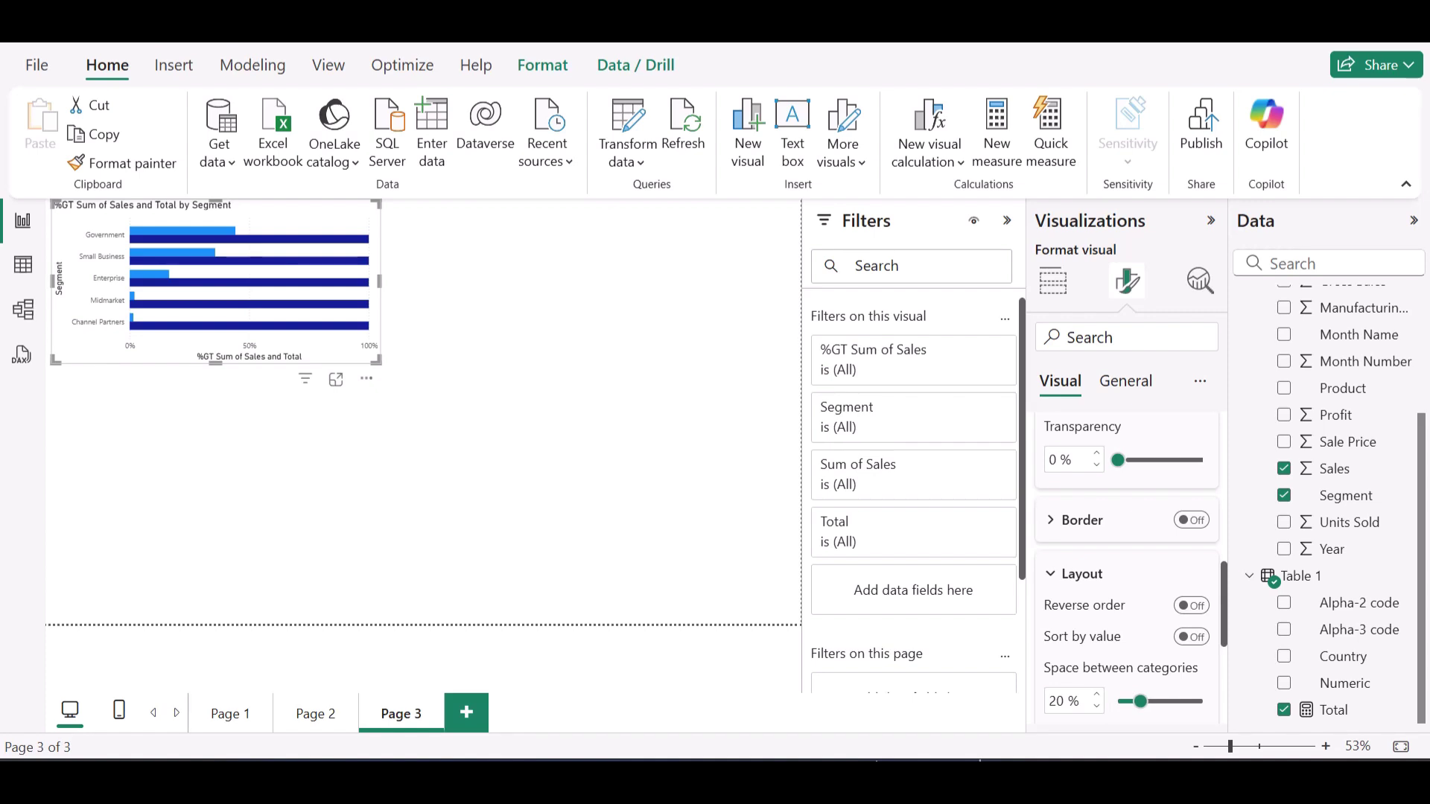
{"action": "scroll", "coordinate": [1127, 566], "scroll_direction": "down", "scroll_amount": 3}
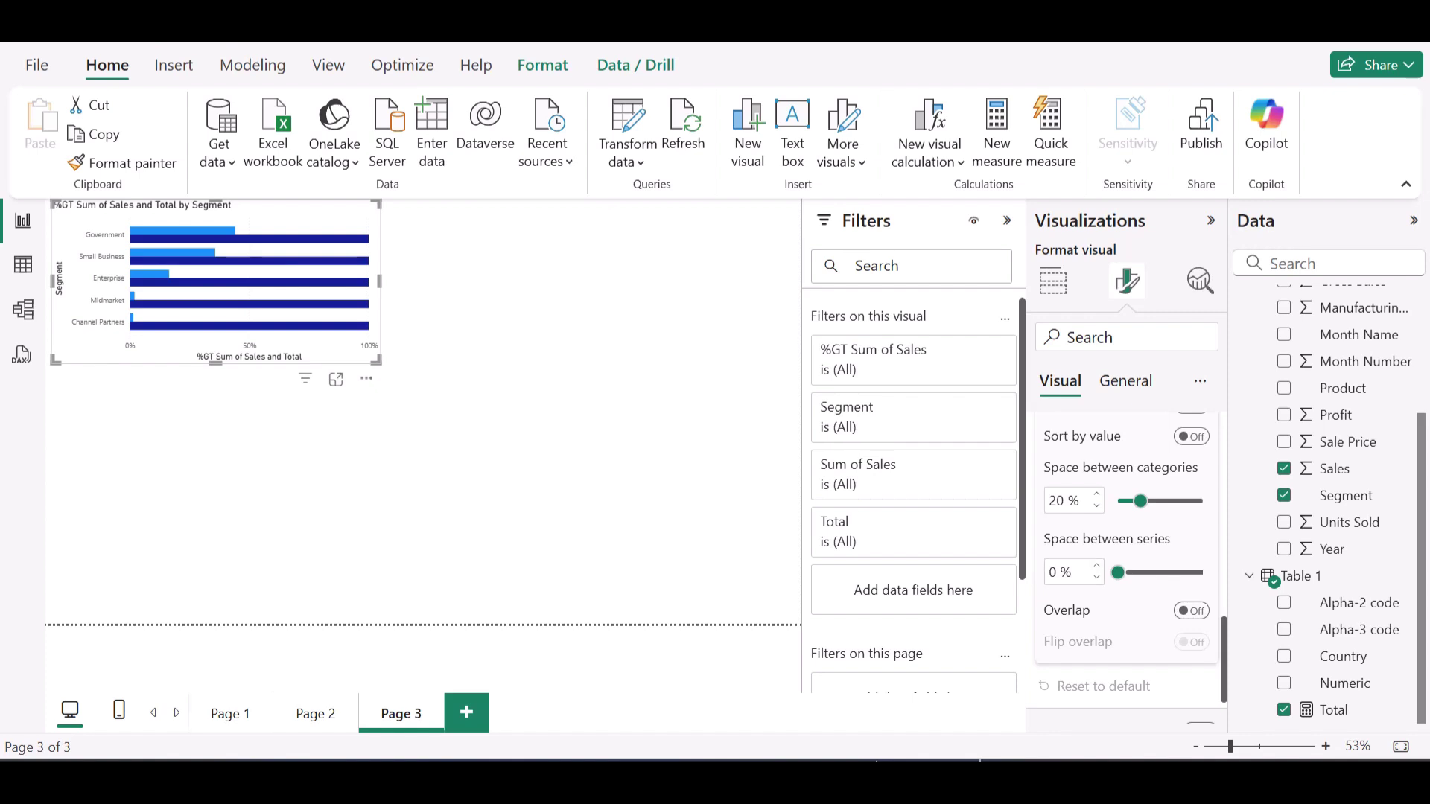
{"action": "left_click", "coordinate": [1190, 610]}
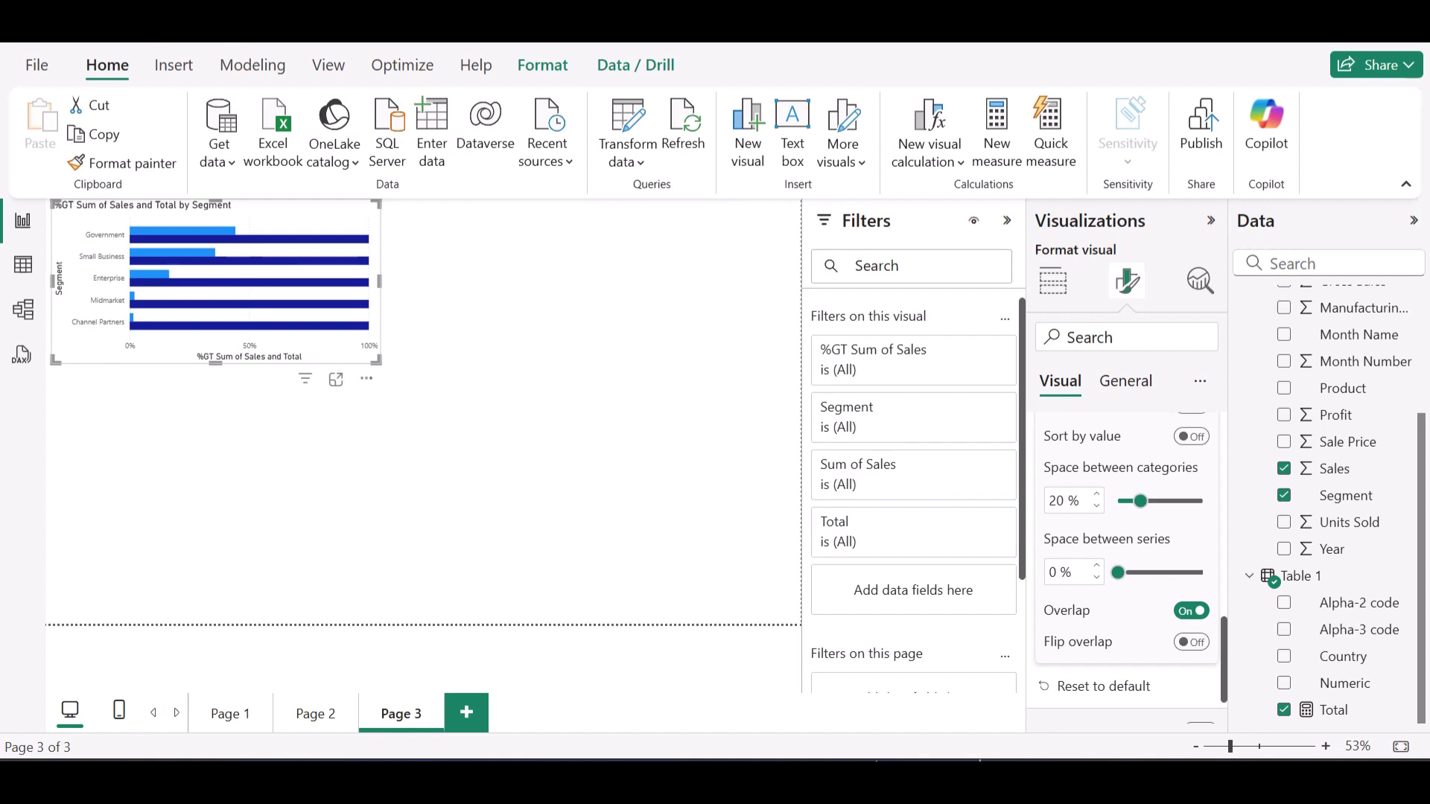
{"action": "left_click", "coordinate": [1191, 642]}
Set the bars' space between series to 100% and the space between categories to 40%
{"action": "double_click", "coordinate": [1052, 572]}
{"action": "key", "text": "BackSpace"}
{"action": "type", "text": "100"}
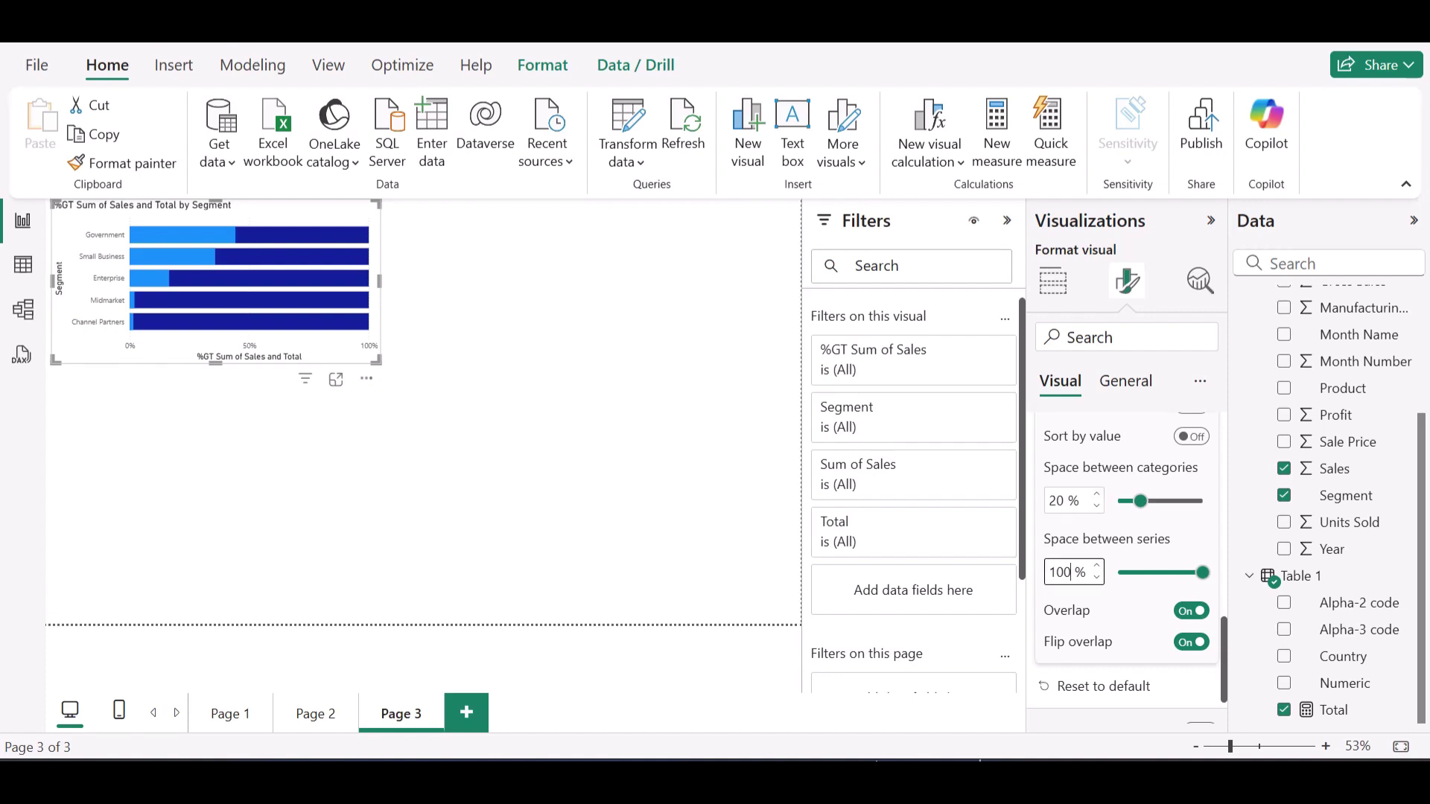
{"action": "double_click", "coordinate": [1056, 501]}
{"action": "left_click", "coordinate": [1056, 501]}
{"action": "key", "text": "BackSpace"}
{"action": "type", "text": "4"}
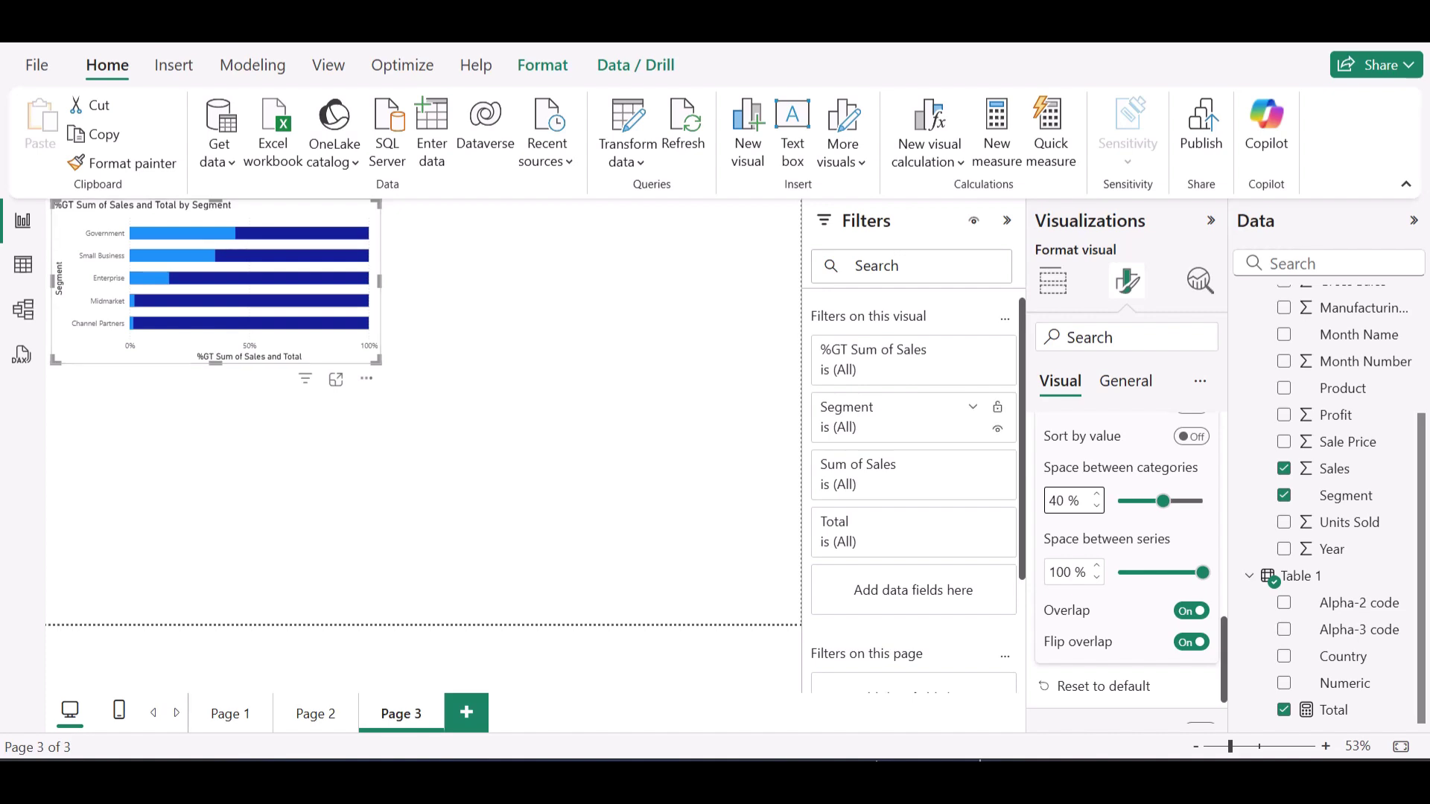
Close the bar settings and turn on data labels for the chart
{"action": "scroll", "coordinate": [1127, 566], "scroll_direction": "up", "scroll_amount": 3}
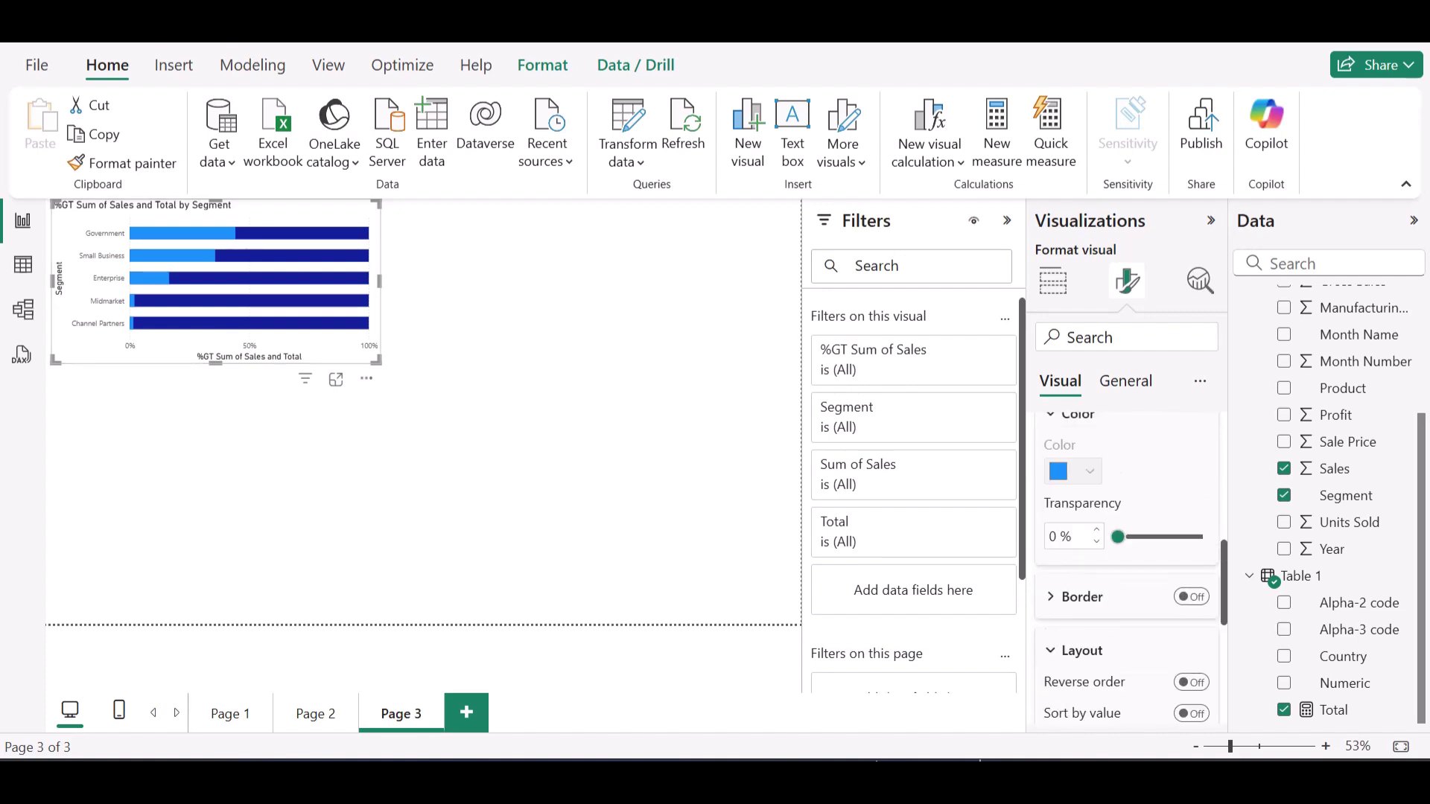
{"action": "scroll", "coordinate": [1126, 566], "scroll_direction": "up", "scroll_amount": 3}
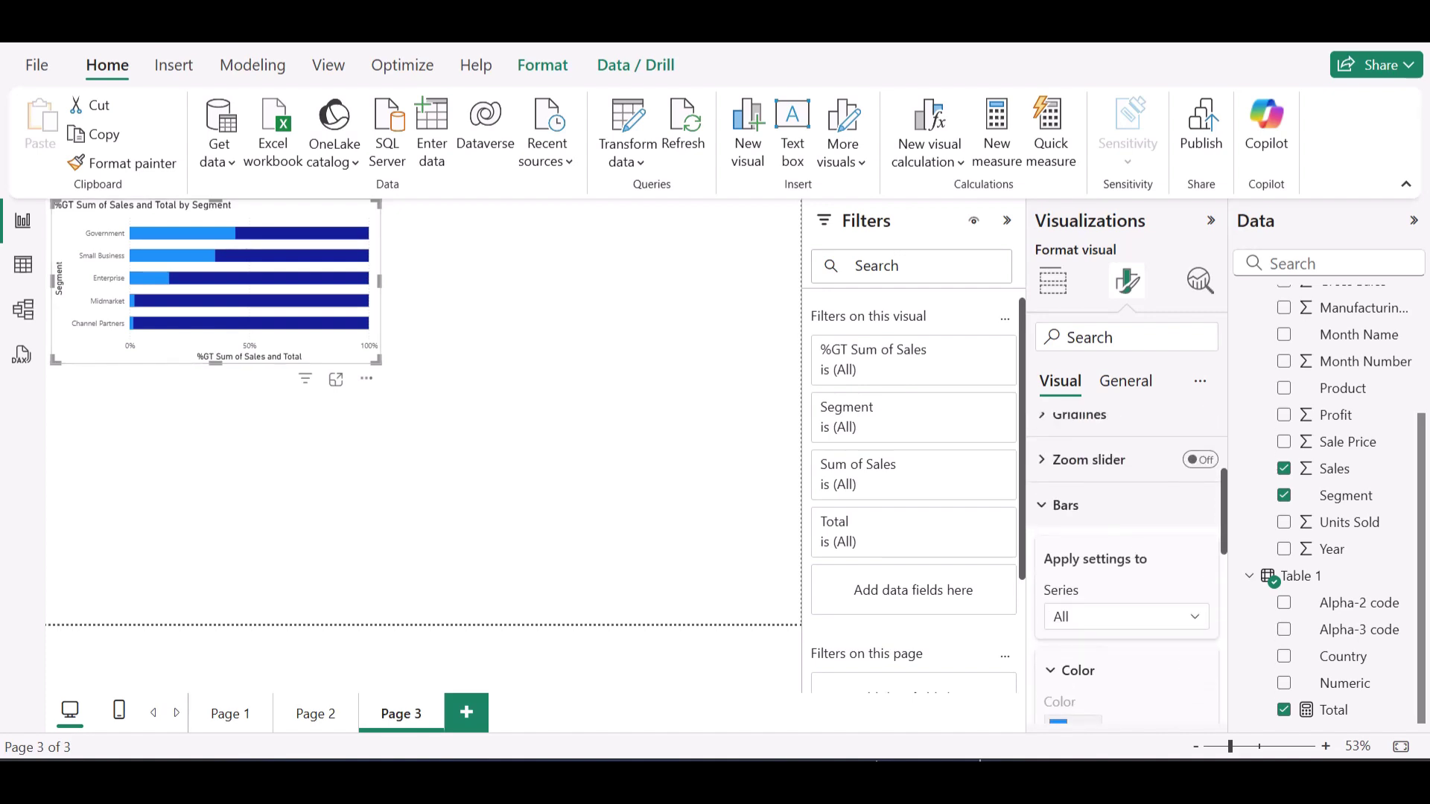
{"action": "left_click", "coordinate": [1065, 505]}
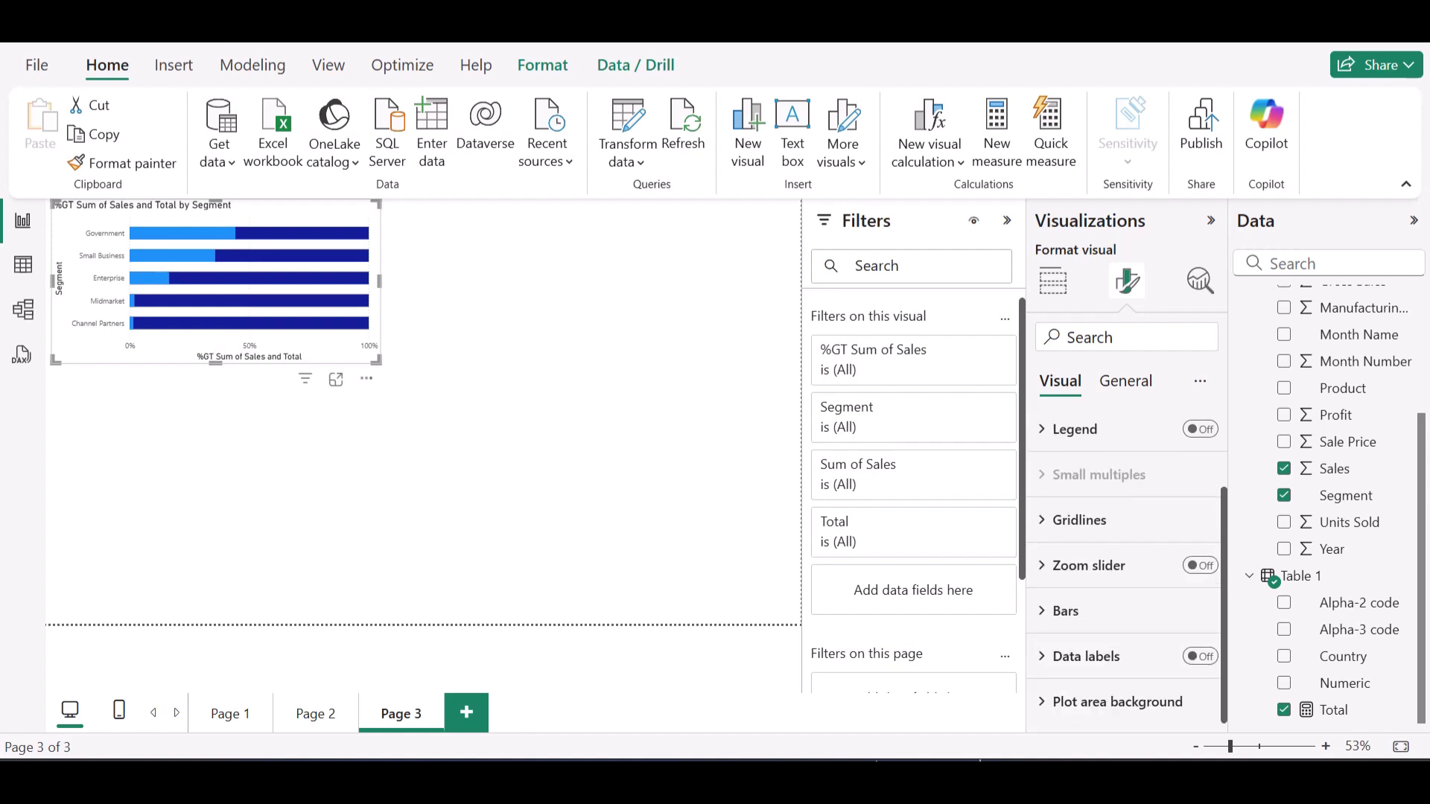
{"action": "left_click", "coordinate": [1199, 656]}
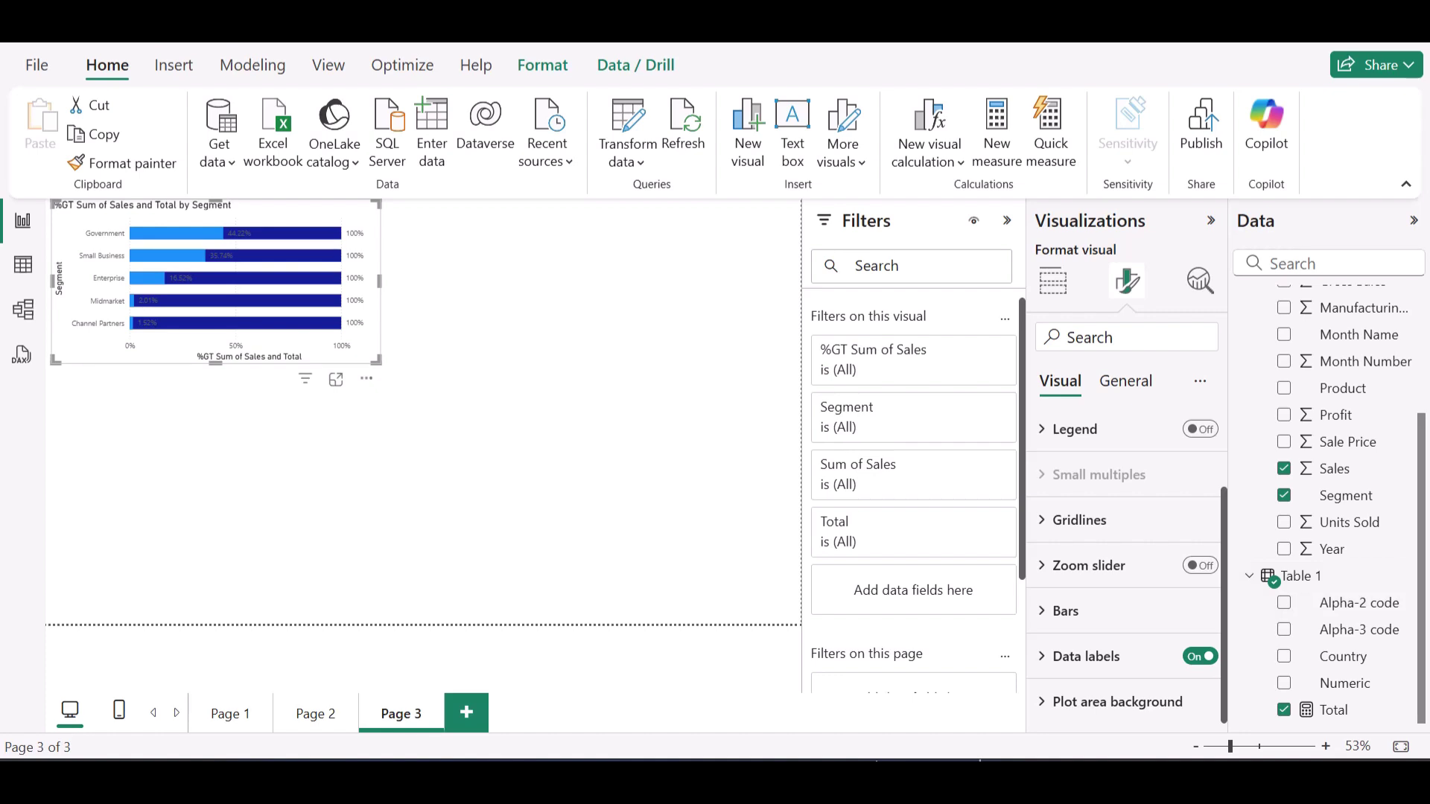
Color the Total series bars light gray (White, 20% darker) and return the bar settings' series selection to All
{"action": "left_click", "coordinate": [1064, 611]}
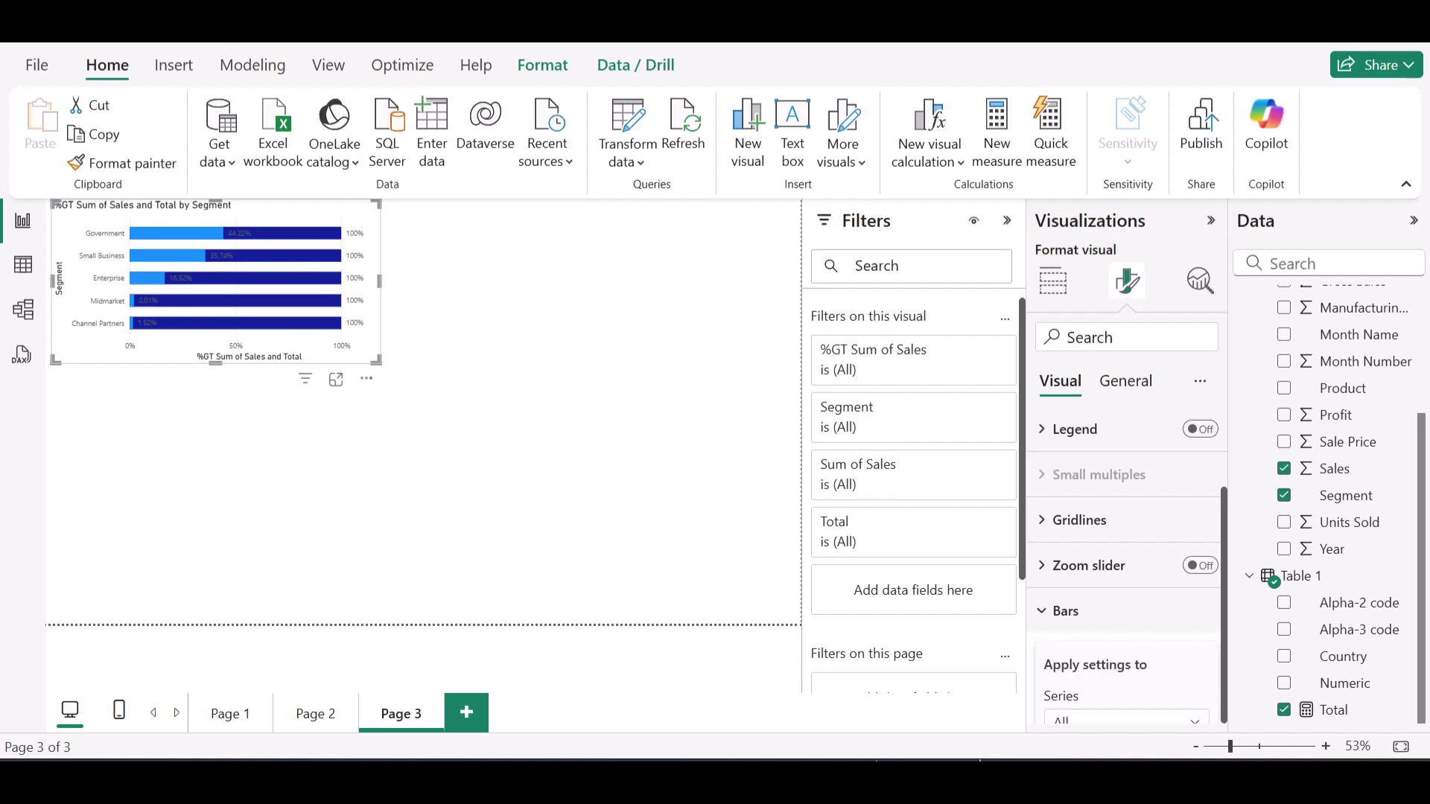
{"action": "scroll", "coordinate": [1127, 570], "scroll_direction": "down", "scroll_amount": 3}
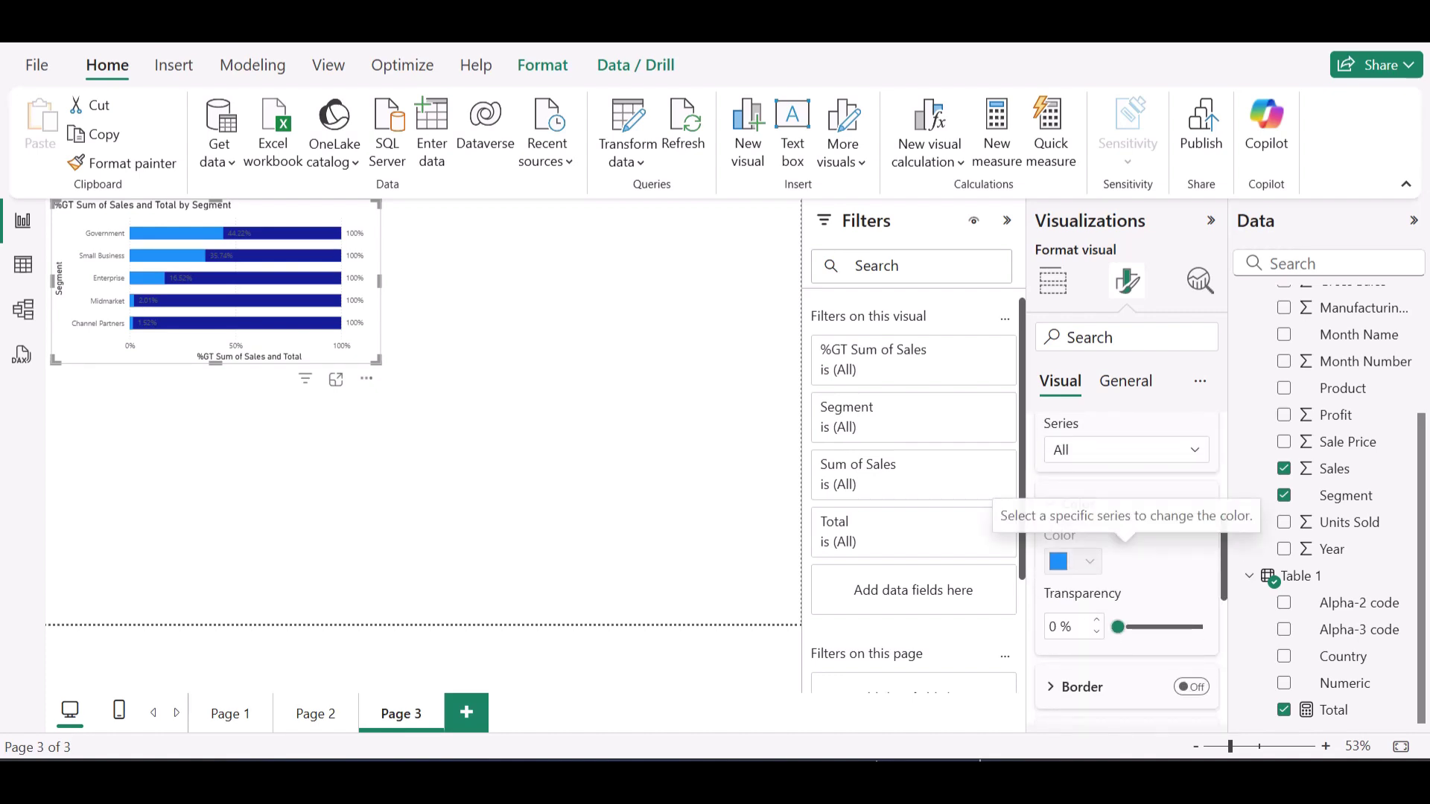
{"action": "left_click", "coordinate": [1125, 450]}
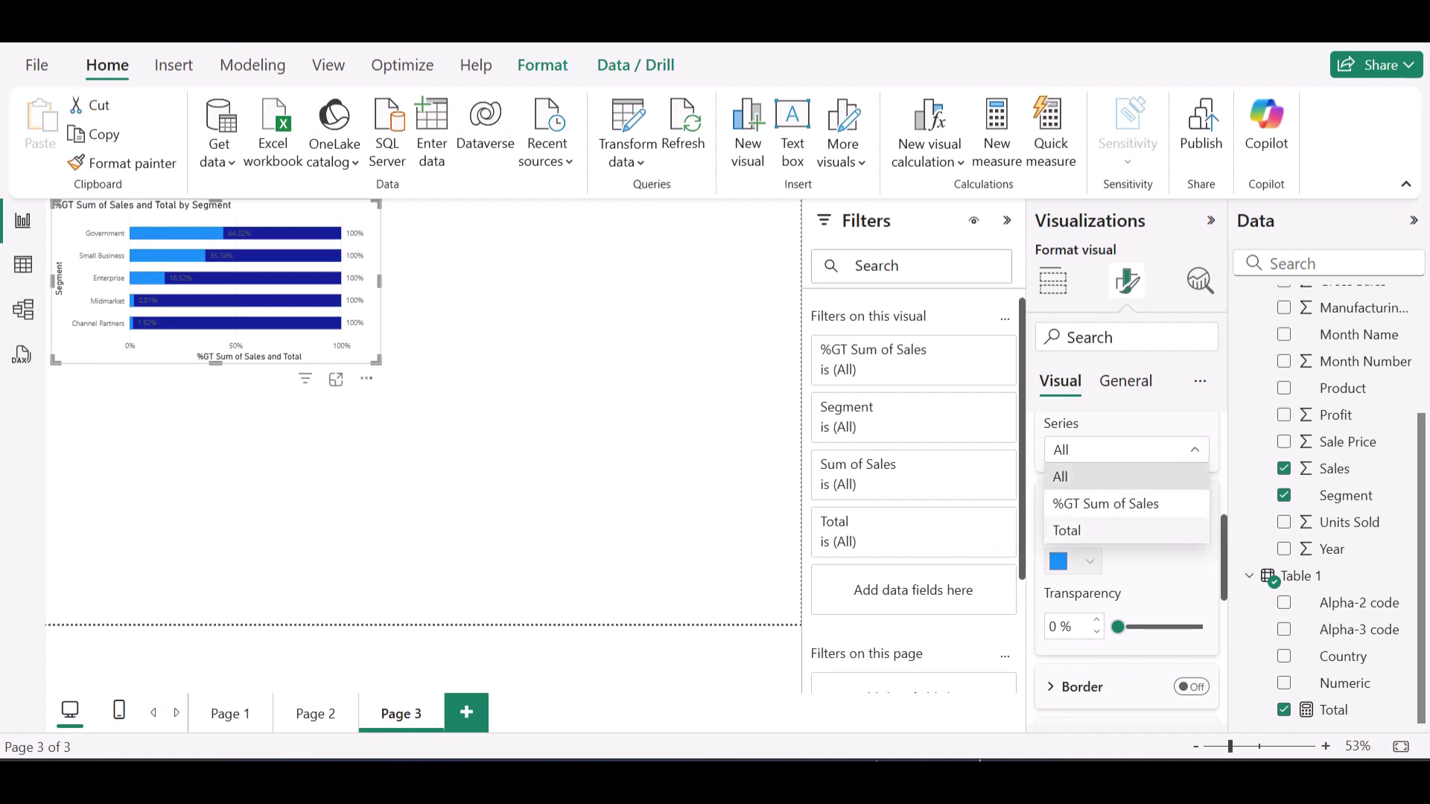
{"action": "left_click", "coordinate": [1067, 531]}
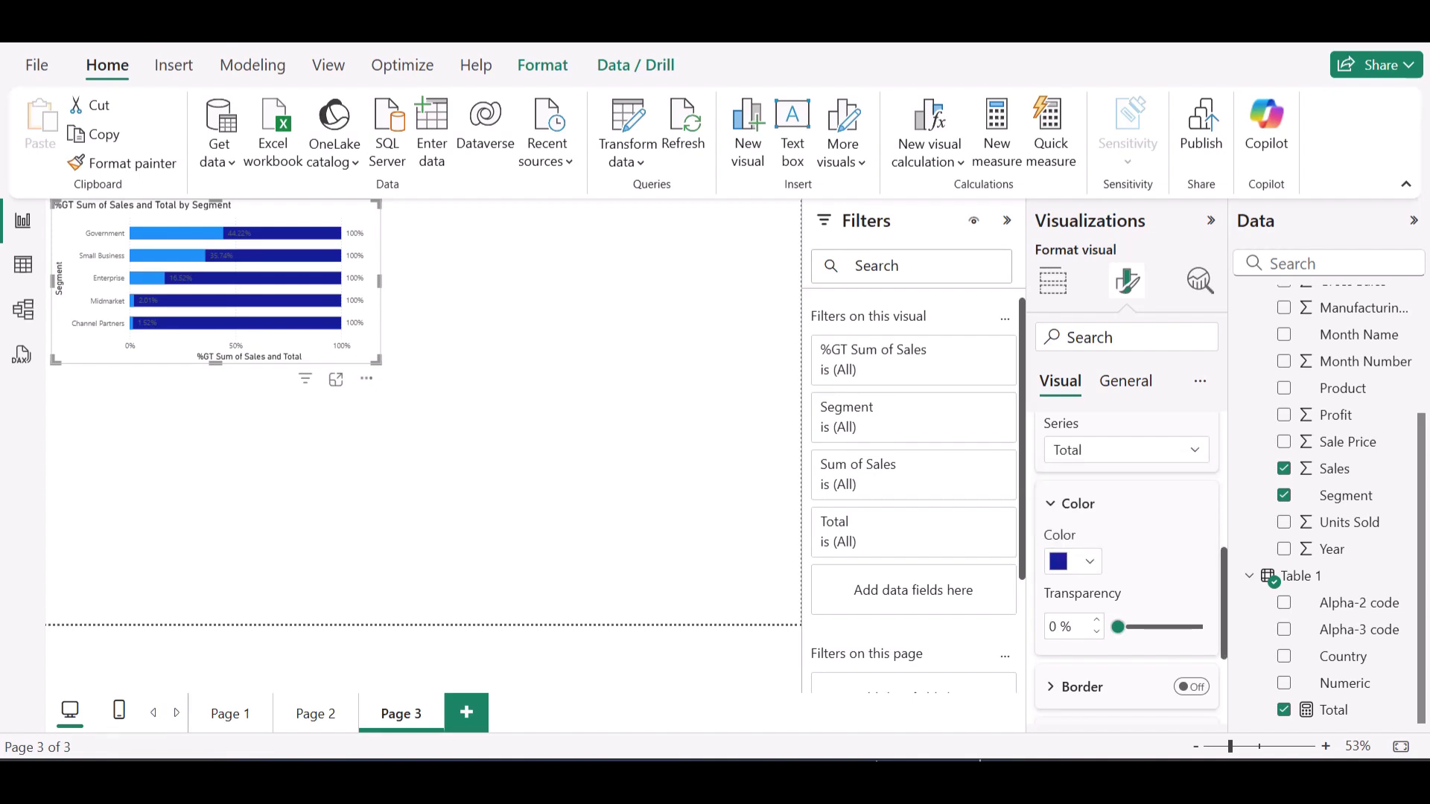
{"action": "left_click", "coordinate": [1072, 562]}
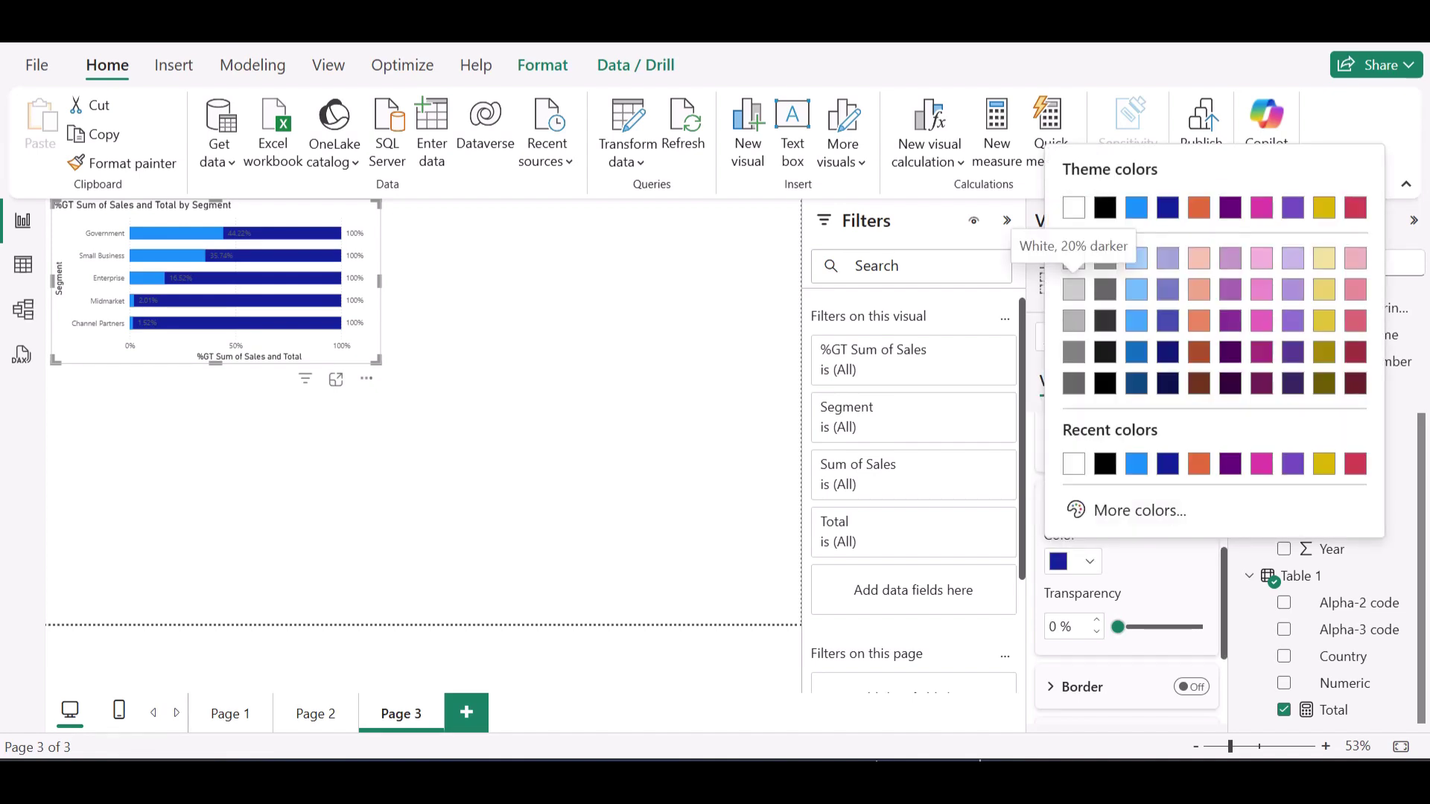
{"action": "left_click", "coordinate": [1073, 258]}
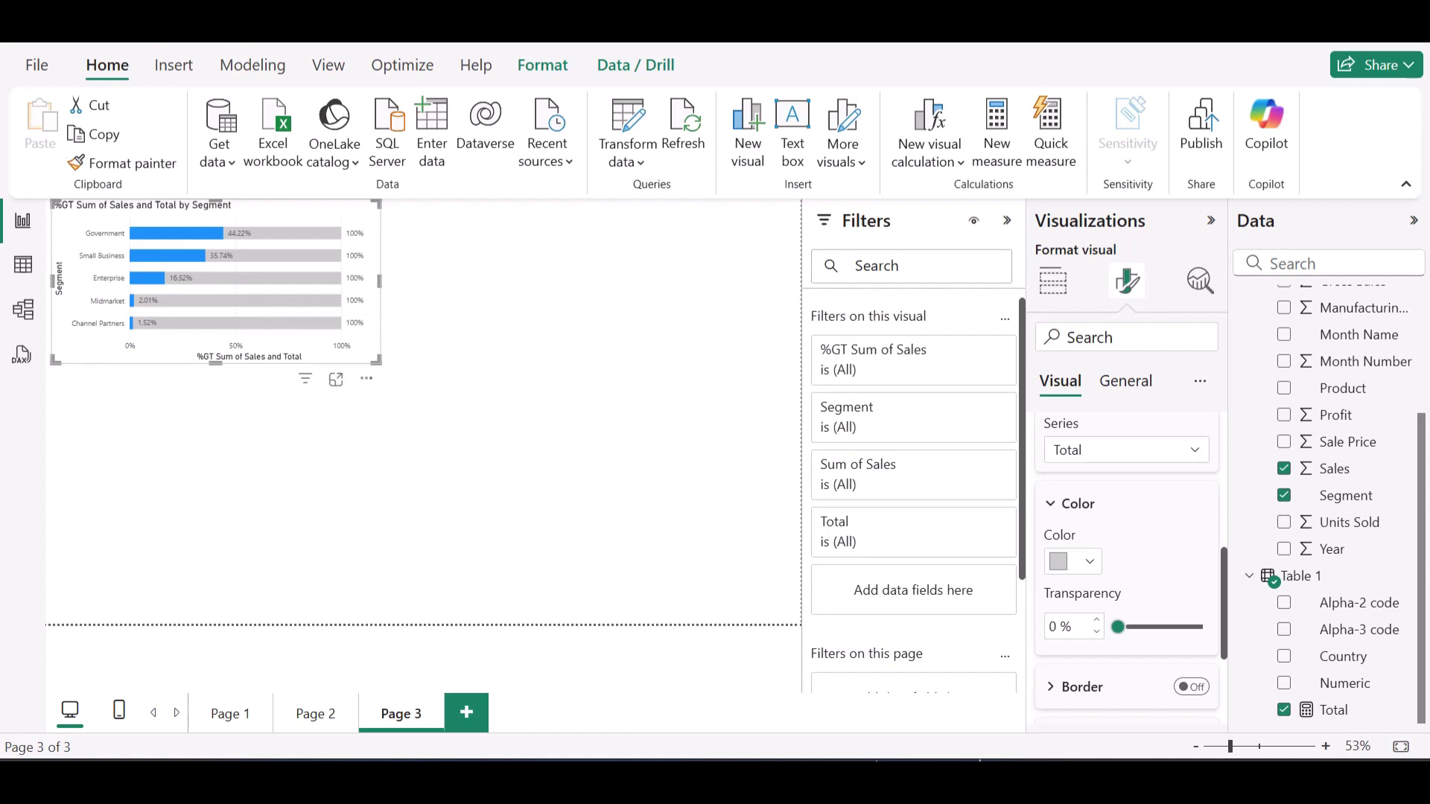
{"action": "left_click", "coordinate": [1126, 450]}
{"action": "left_click", "coordinate": [1065, 473]}
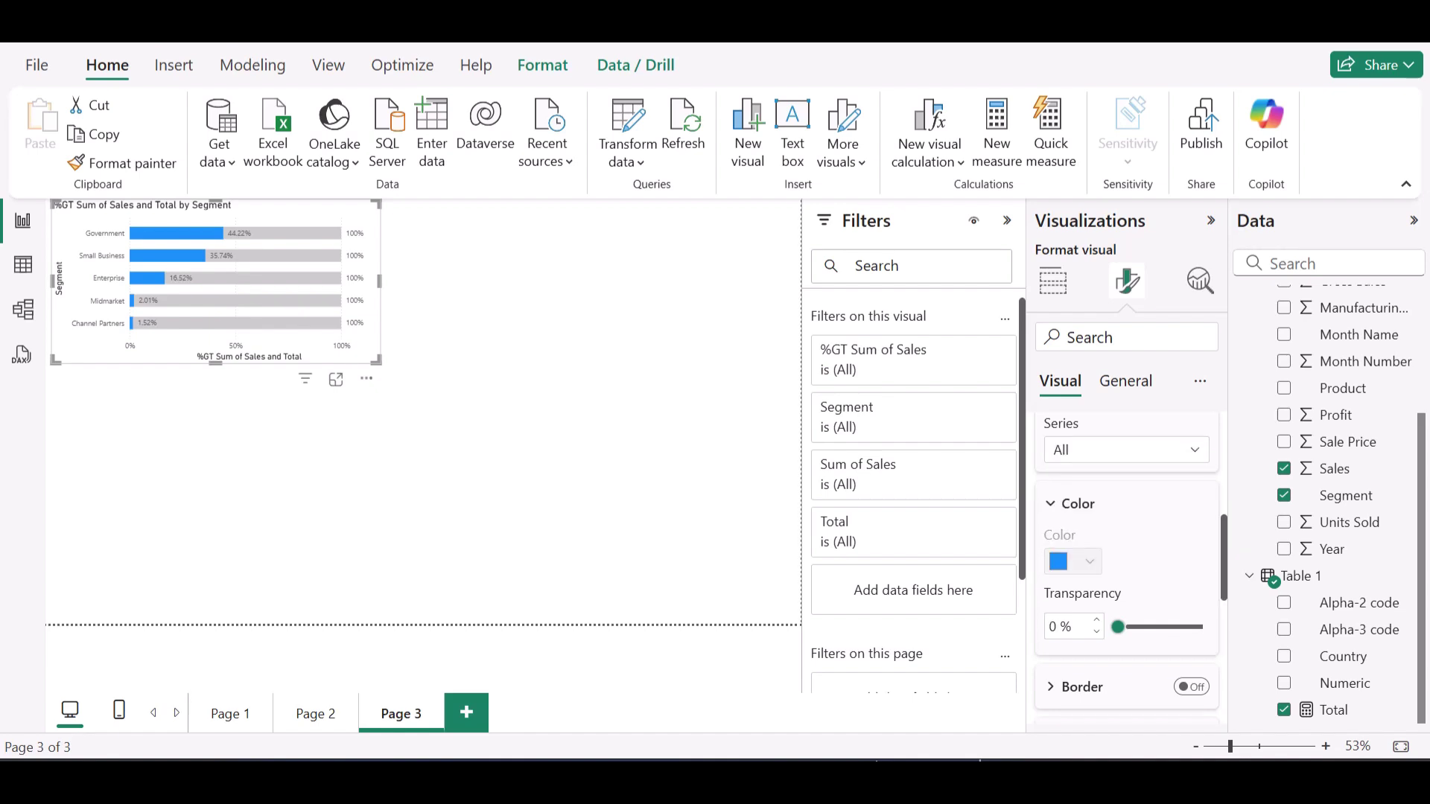
{"action": "scroll", "coordinate": [1126, 566], "scroll_direction": "up", "scroll_amount": 3}
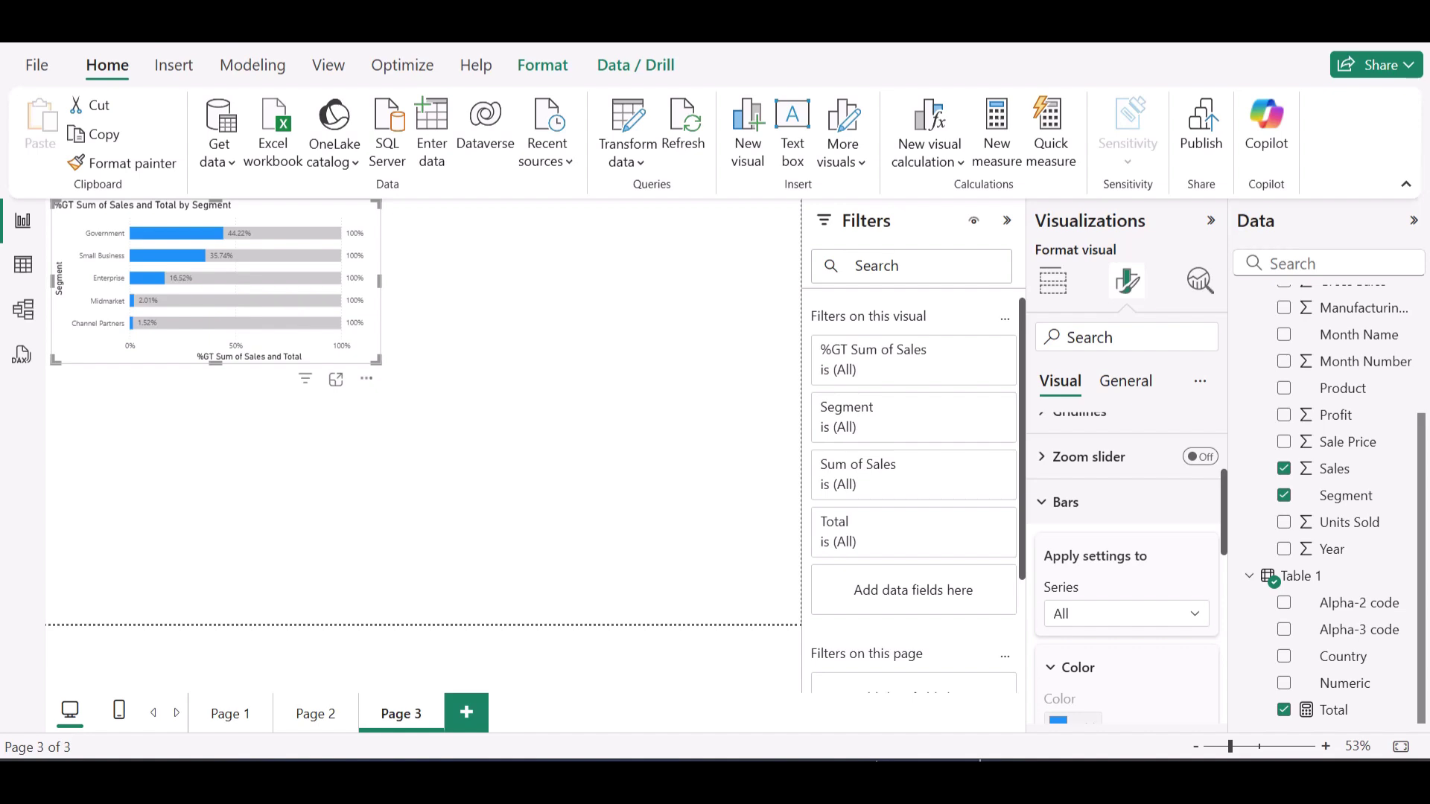
Look through the chart's bar settings, from series selection and color to category spacing and overlap options
{"action": "scroll", "coordinate": [1126, 566], "scroll_direction": "up", "scroll_amount": 1}
{"action": "scroll", "coordinate": [1126, 521], "scroll_direction": "up", "scroll_amount": 2}
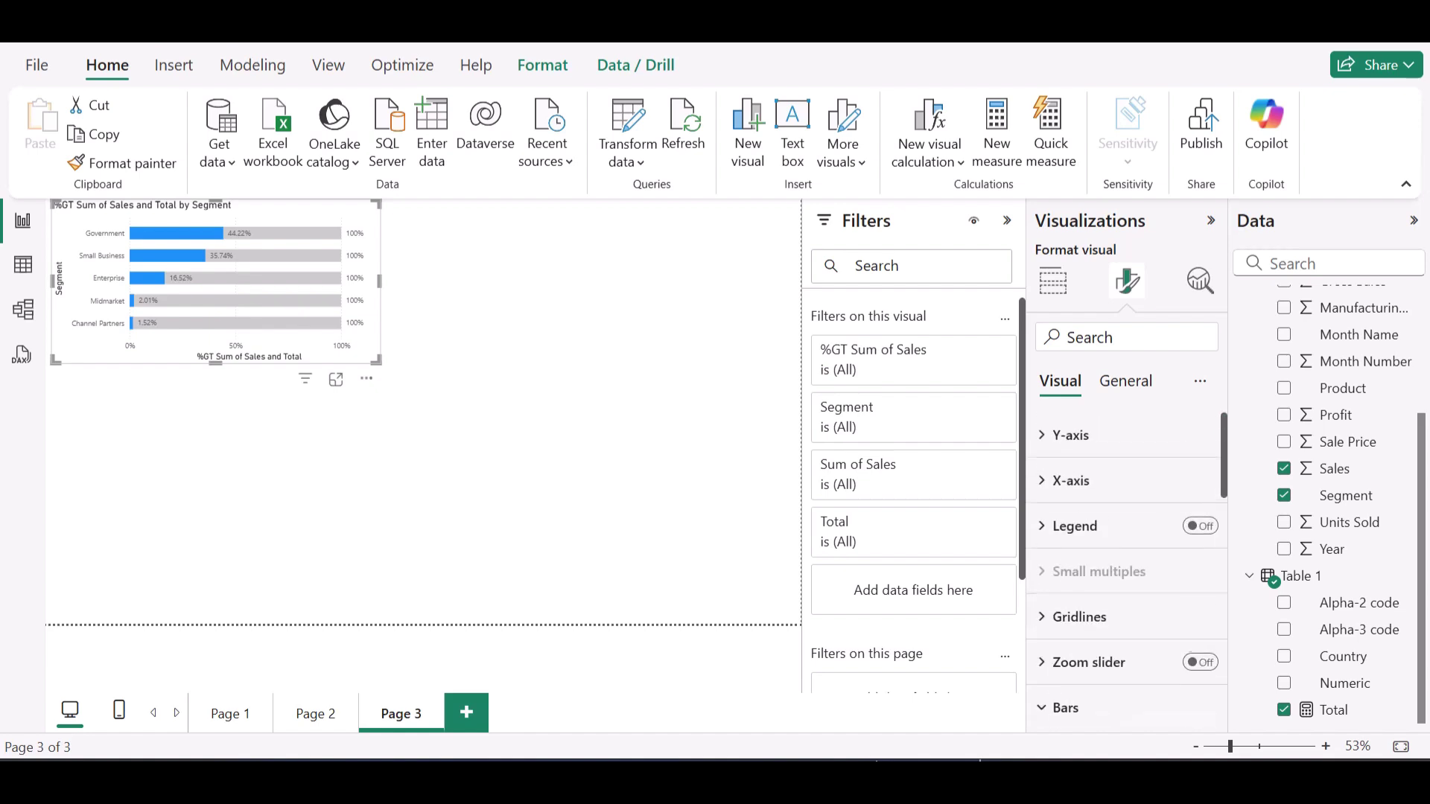
{"action": "scroll", "coordinate": [1126, 522], "scroll_direction": "down", "scroll_amount": 4}
{"action": "scroll", "coordinate": [1222, 570], "scroll_direction": "down", "scroll_amount": 3}
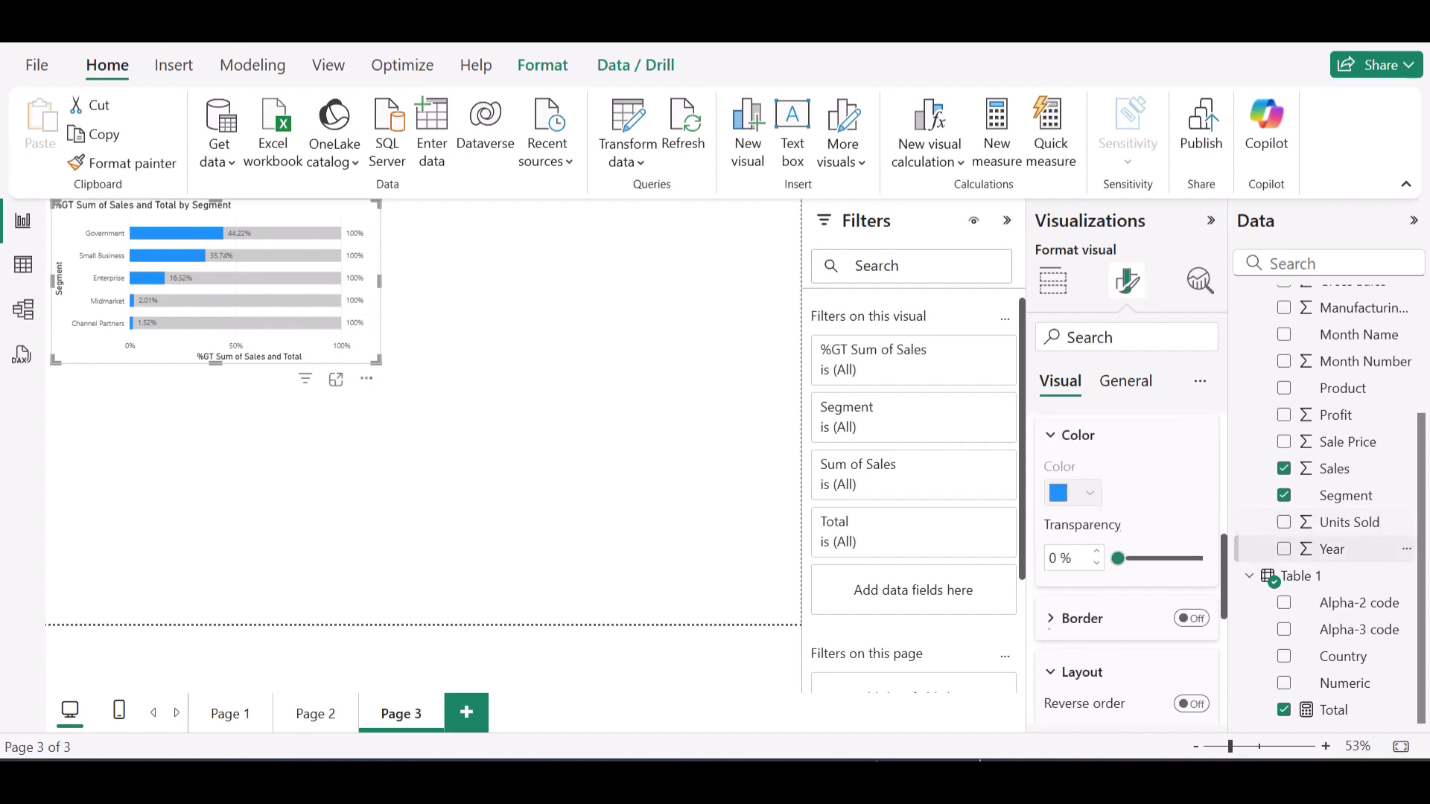
{"action": "scroll", "coordinate": [1127, 570], "scroll_direction": "down", "scroll_amount": 5}
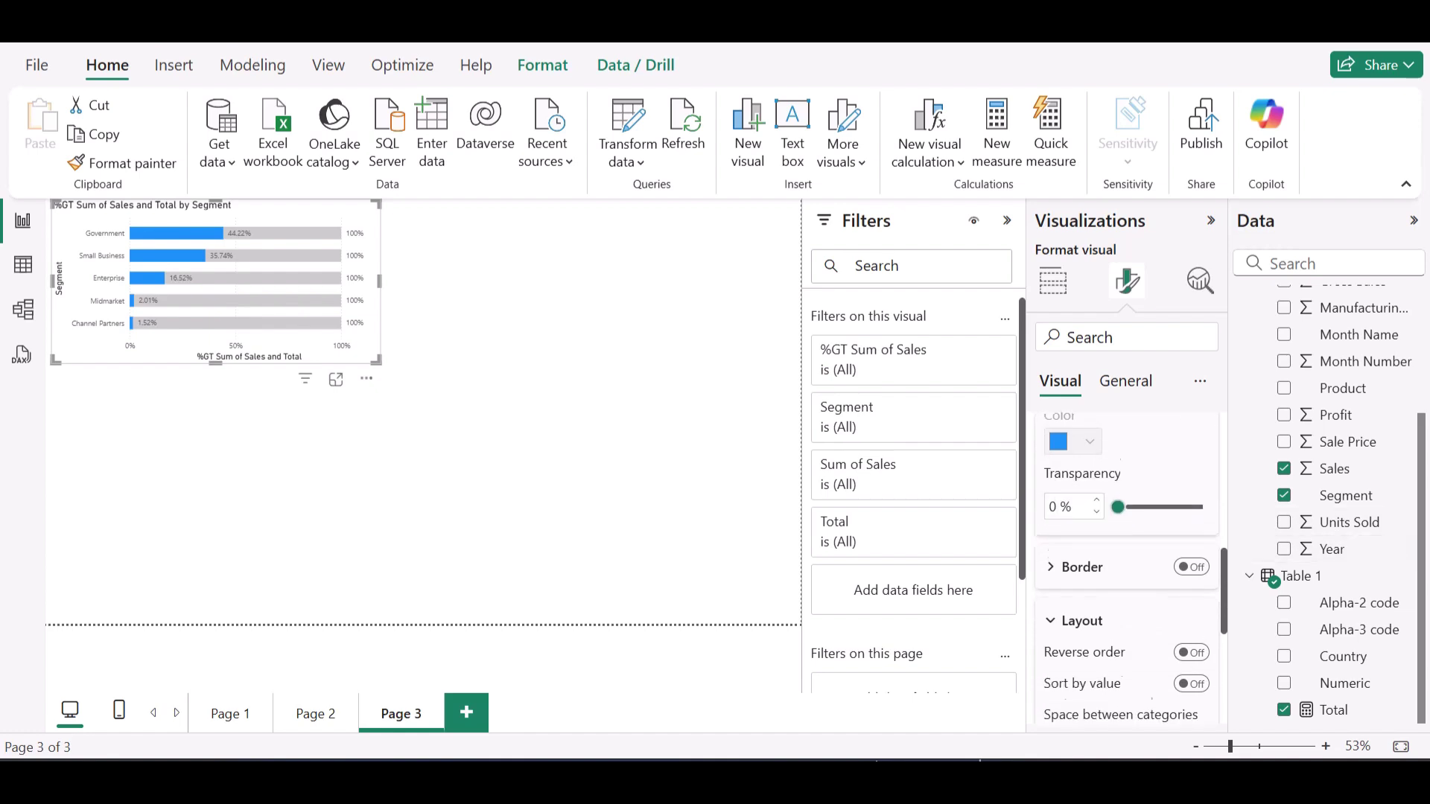
{"action": "scroll", "coordinate": [1126, 567], "scroll_direction": "up", "scroll_amount": 1}
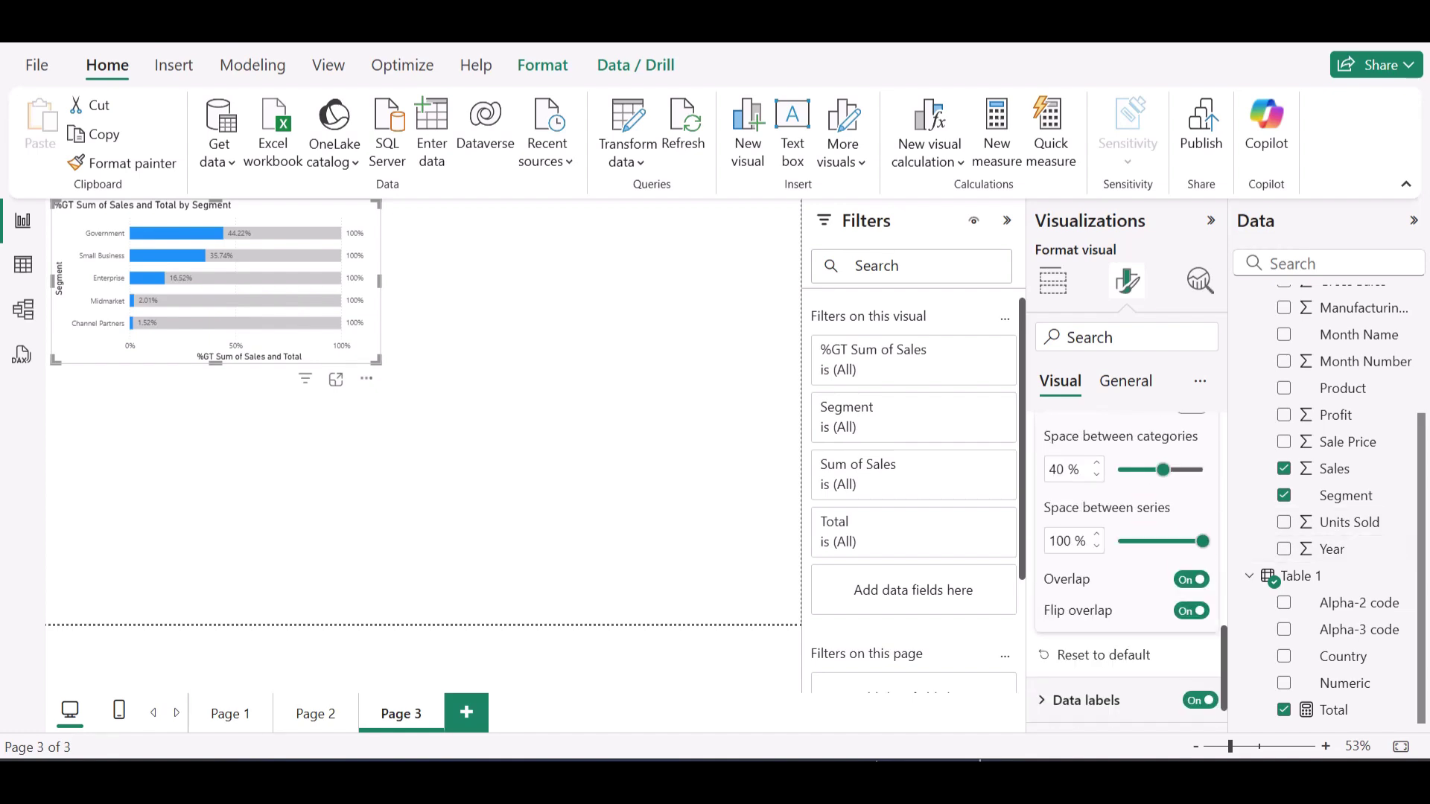
{"action": "scroll", "coordinate": [1126, 566], "scroll_direction": "up", "scroll_amount": 3}
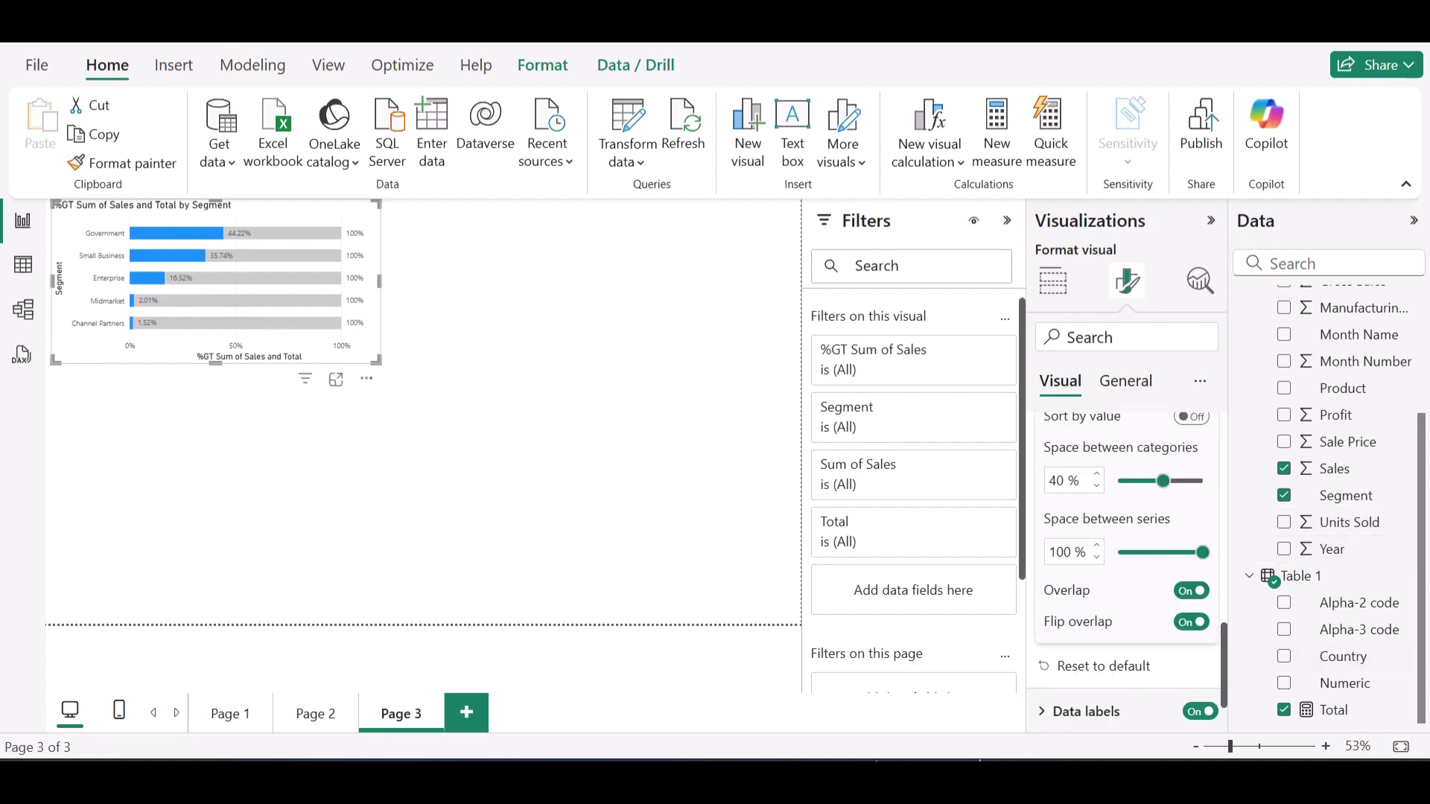
{"action": "scroll", "coordinate": [1126, 566], "scroll_direction": "up", "scroll_amount": 3}
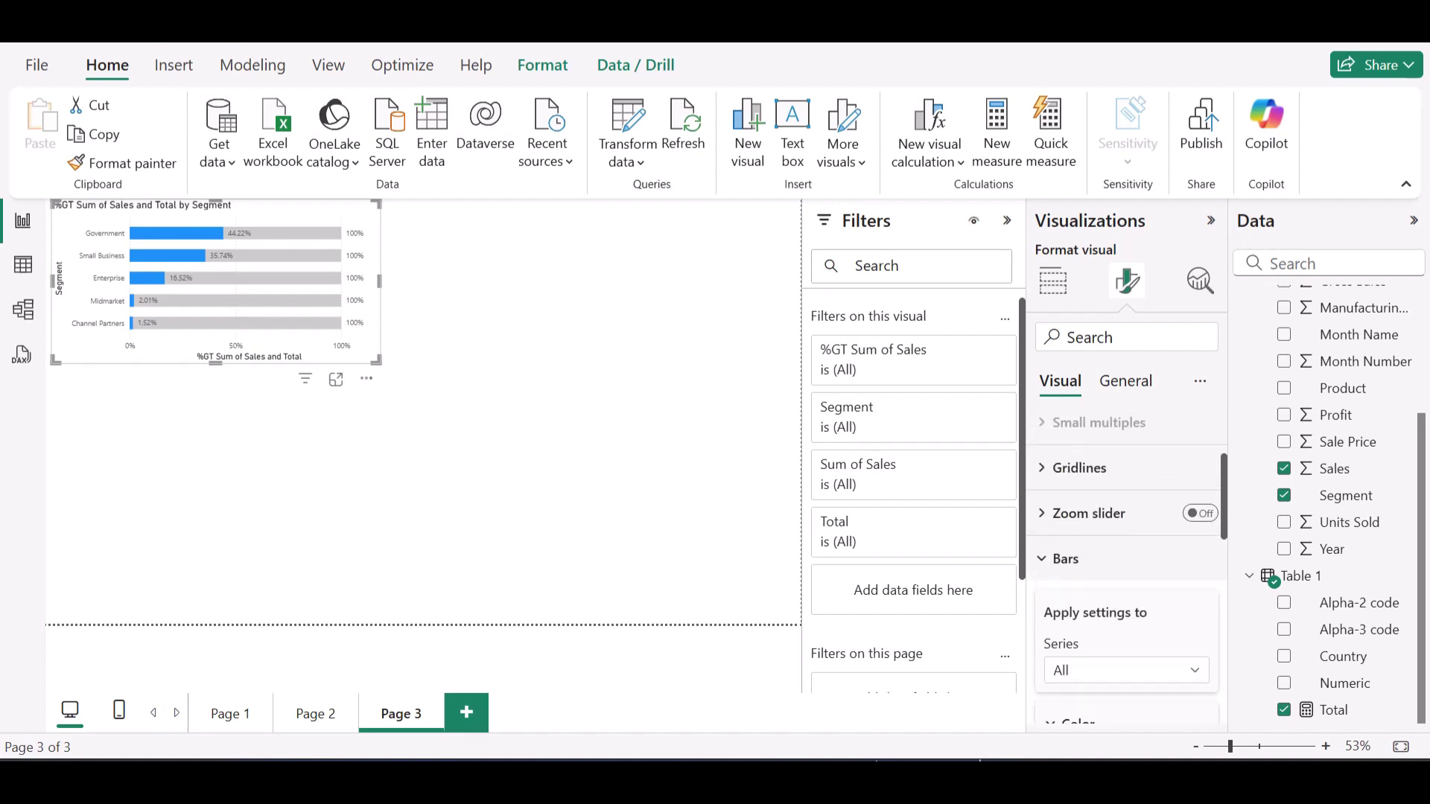
Turn off data labels for the Total series and return the label settings' series selection to All
{"action": "left_click", "coordinate": [1064, 559]}
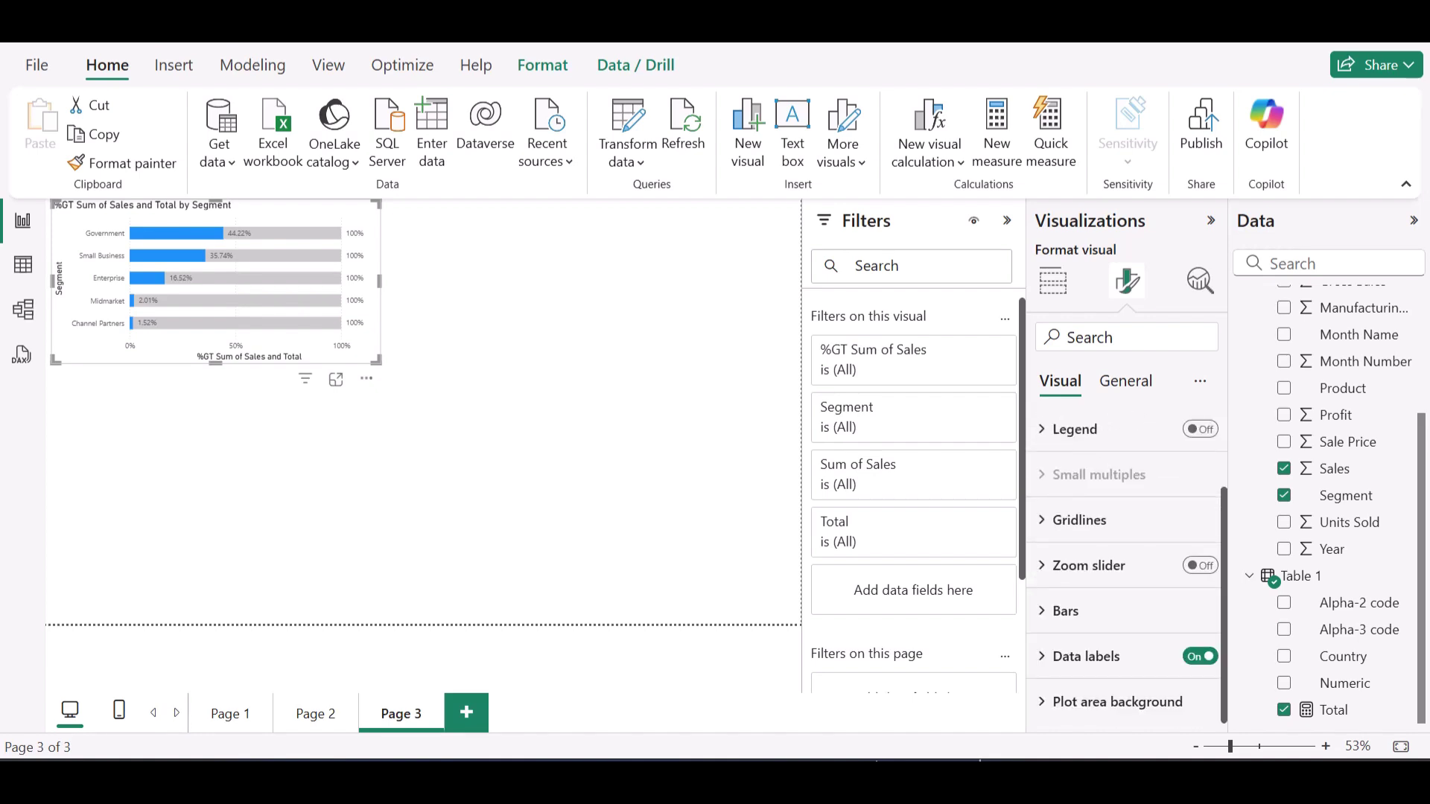
{"action": "left_click", "coordinate": [1085, 657]}
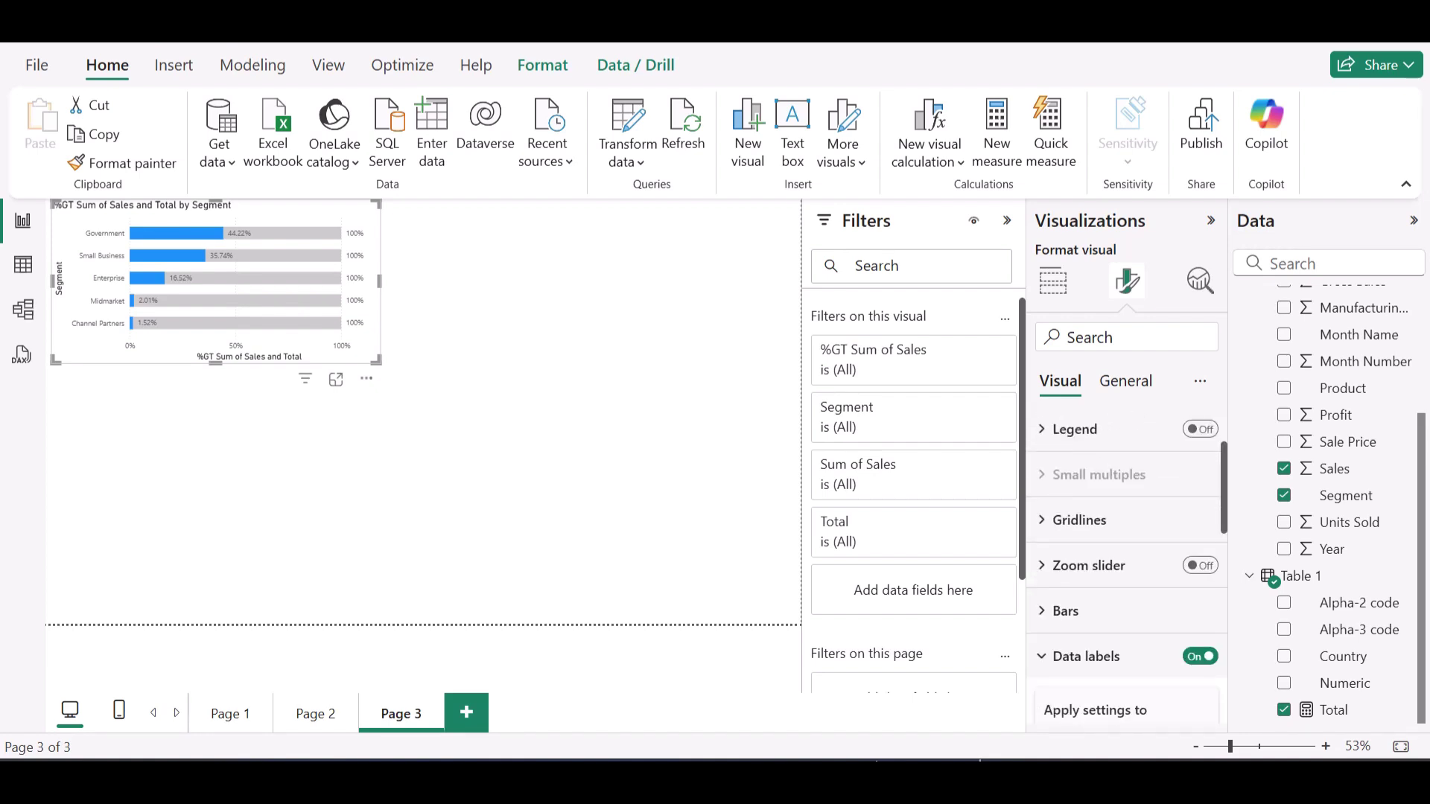
{"action": "scroll", "coordinate": [1127, 566], "scroll_direction": "down", "scroll_amount": 4}
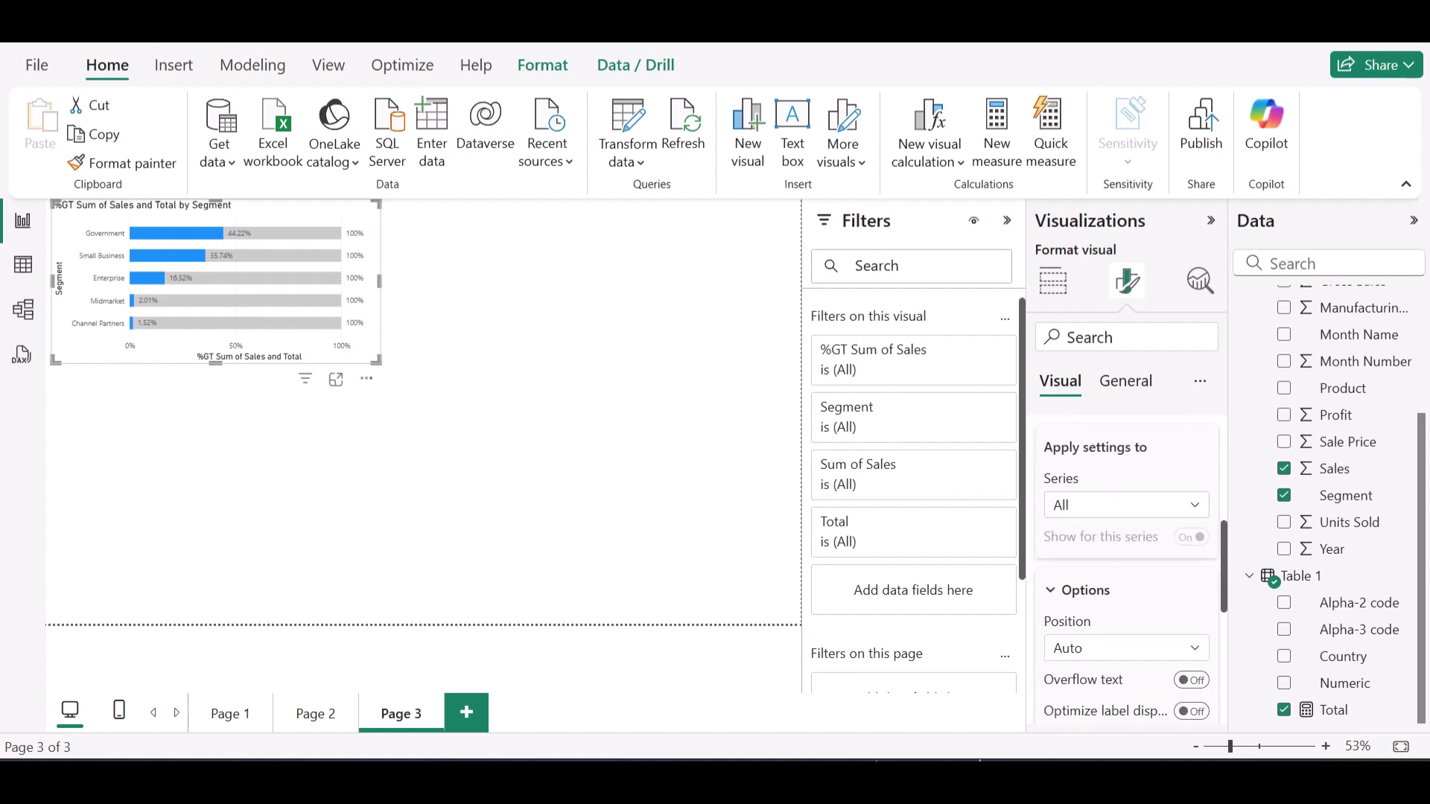
{"action": "left_click", "coordinate": [1126, 505]}
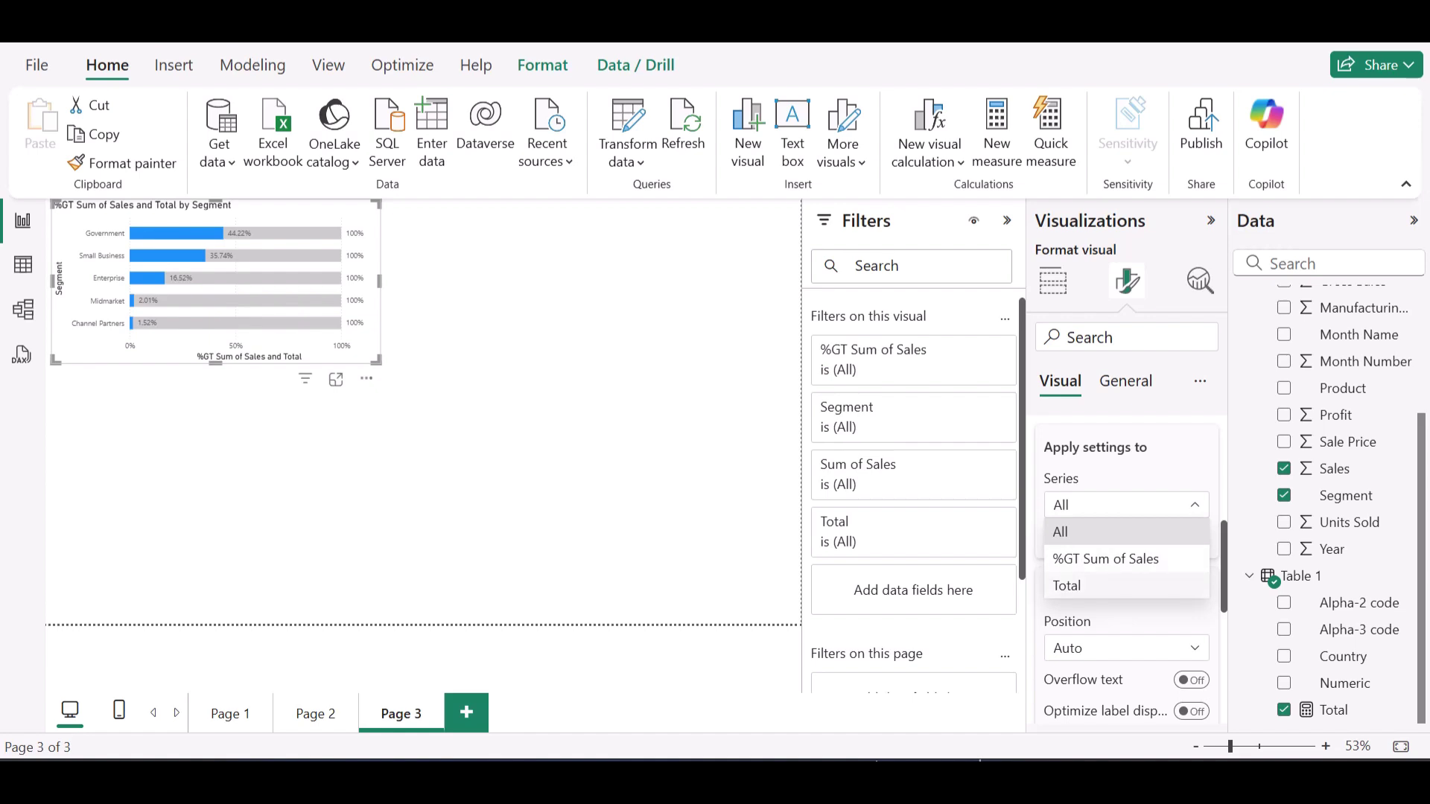
{"action": "left_click", "coordinate": [1128, 586]}
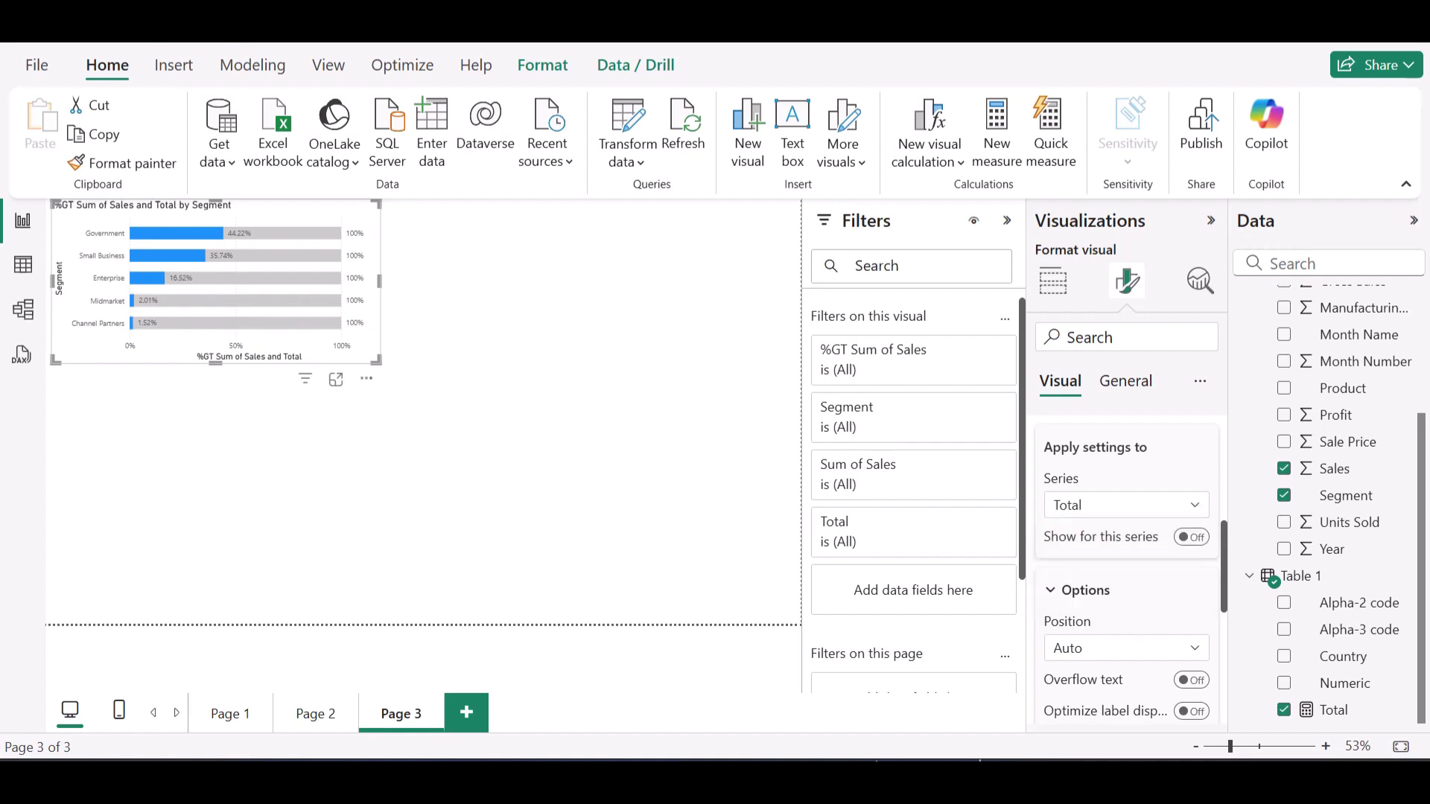
{"action": "left_click", "coordinate": [1190, 536]}
{"action": "left_click", "coordinate": [1127, 505]}
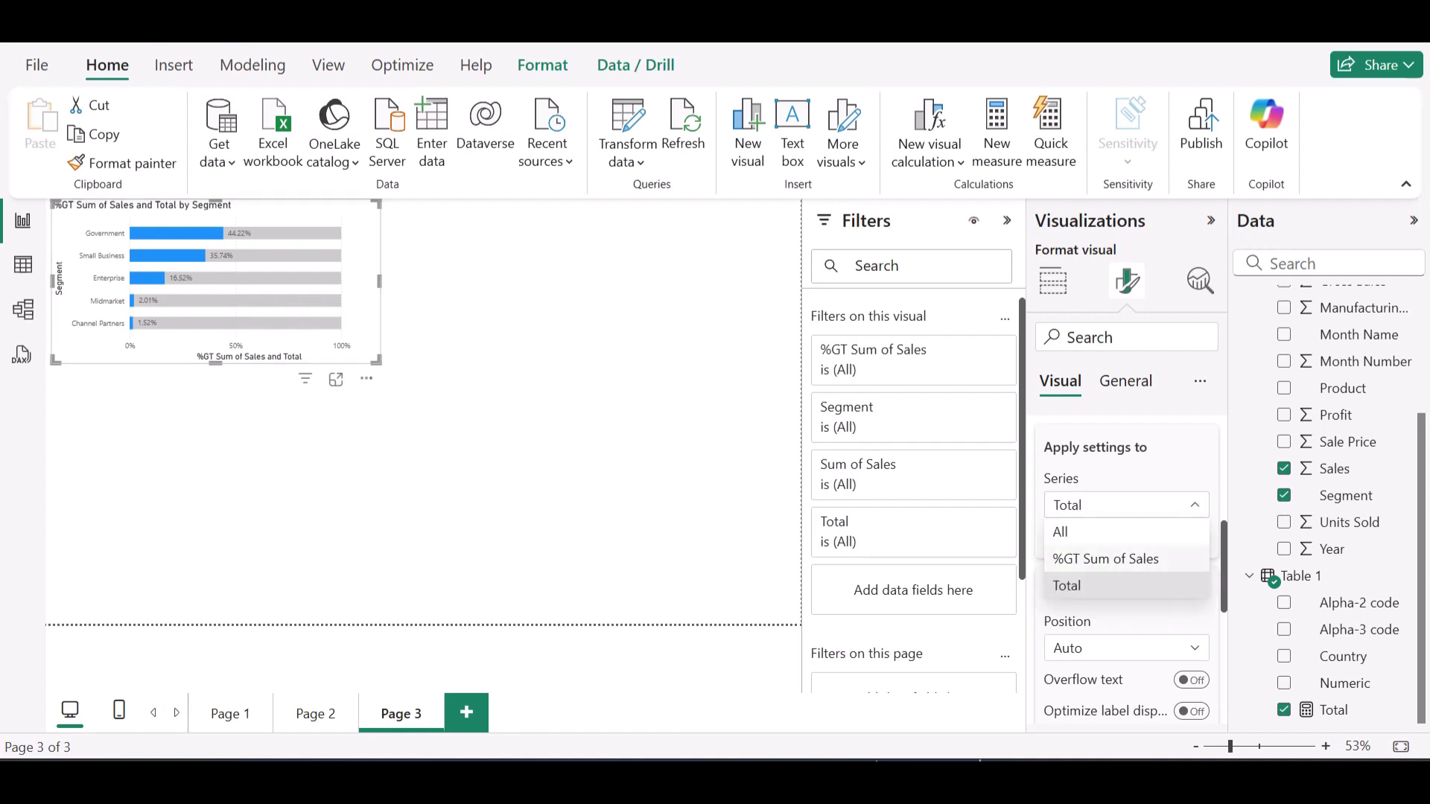
{"action": "left_click", "coordinate": [1061, 532]}
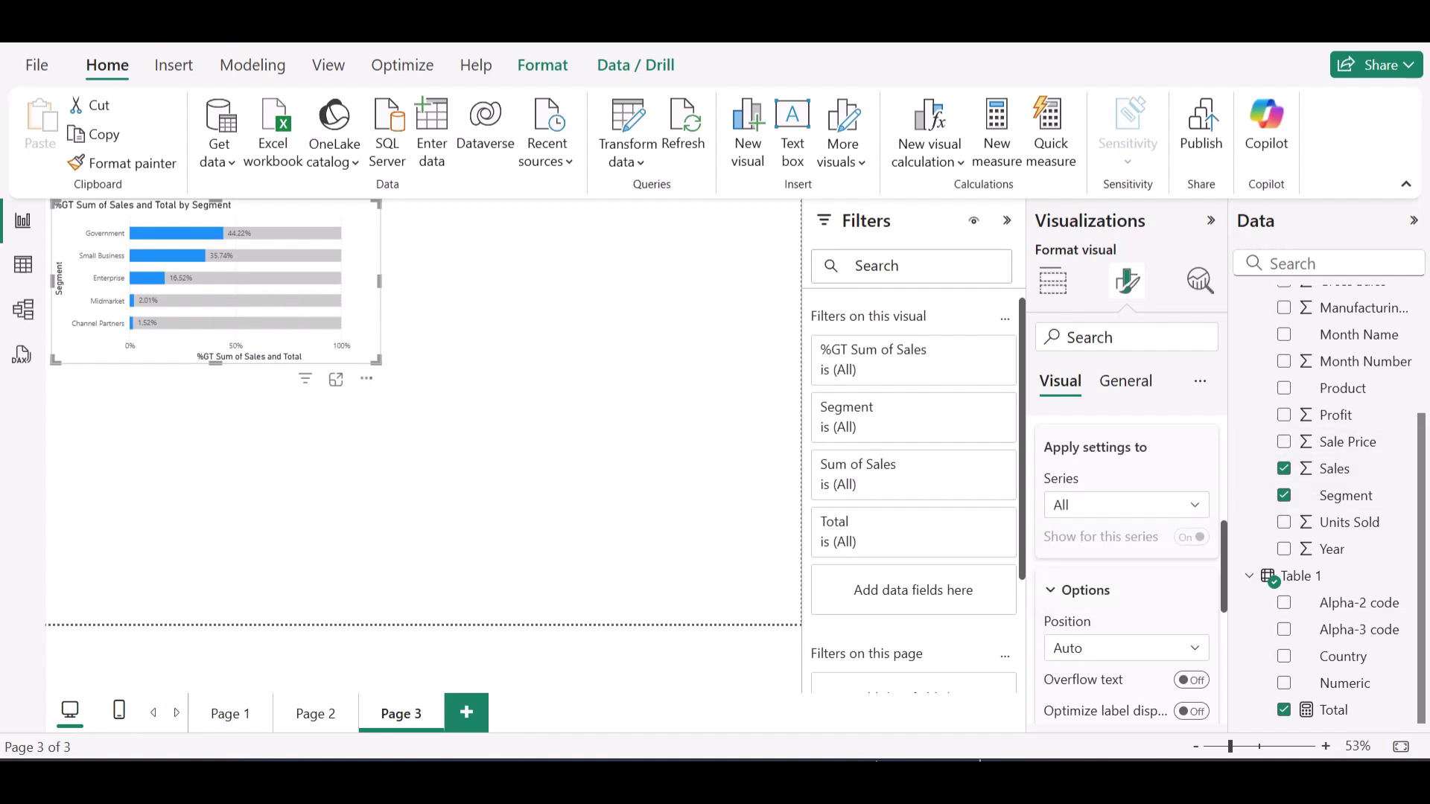
Set the bars' space between categories to 50% after trying 60%, and deselect the chart
{"action": "scroll", "coordinate": [1126, 573], "scroll_direction": "up", "scroll_amount": 2}
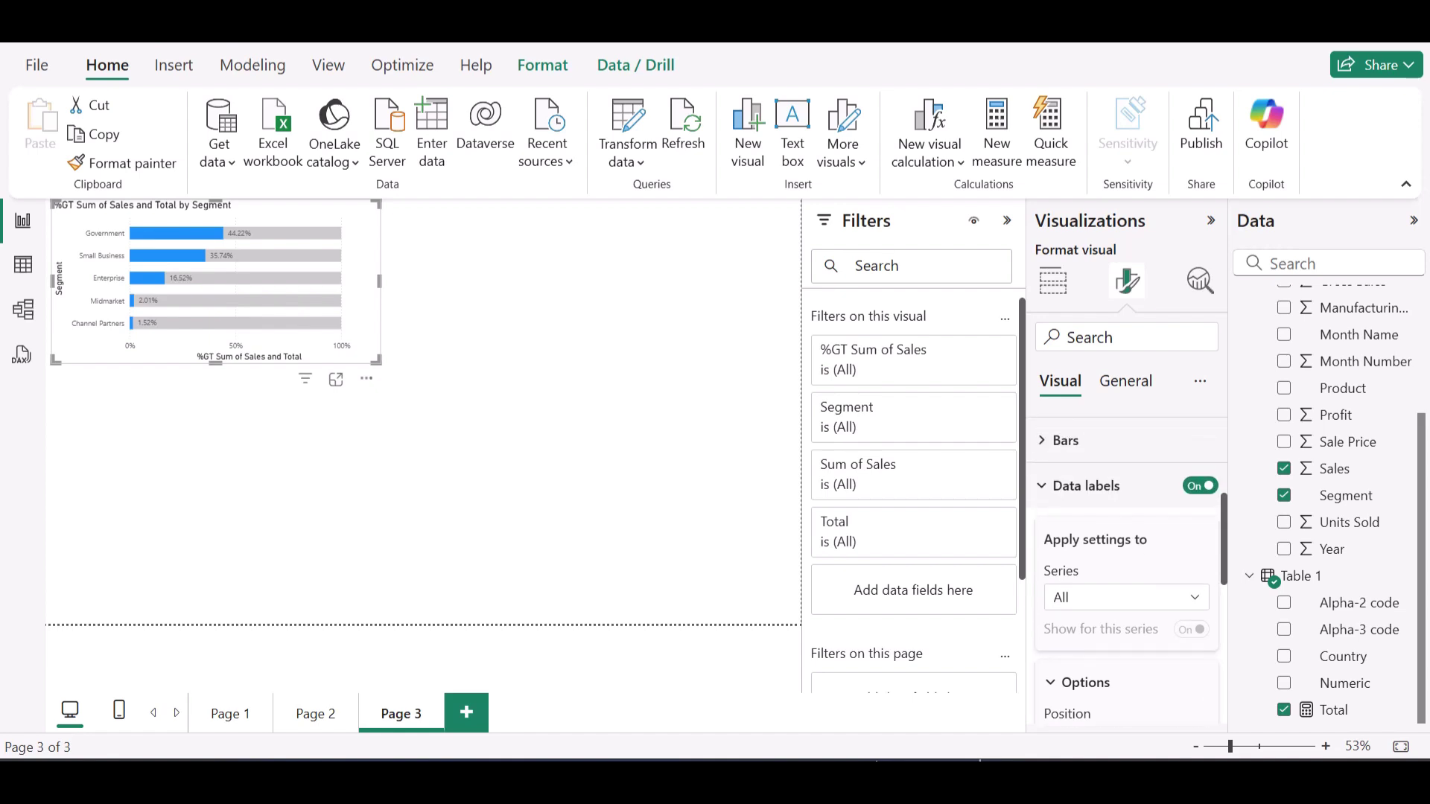
{"action": "scroll", "coordinate": [1126, 574], "scroll_direction": "up", "scroll_amount": 1}
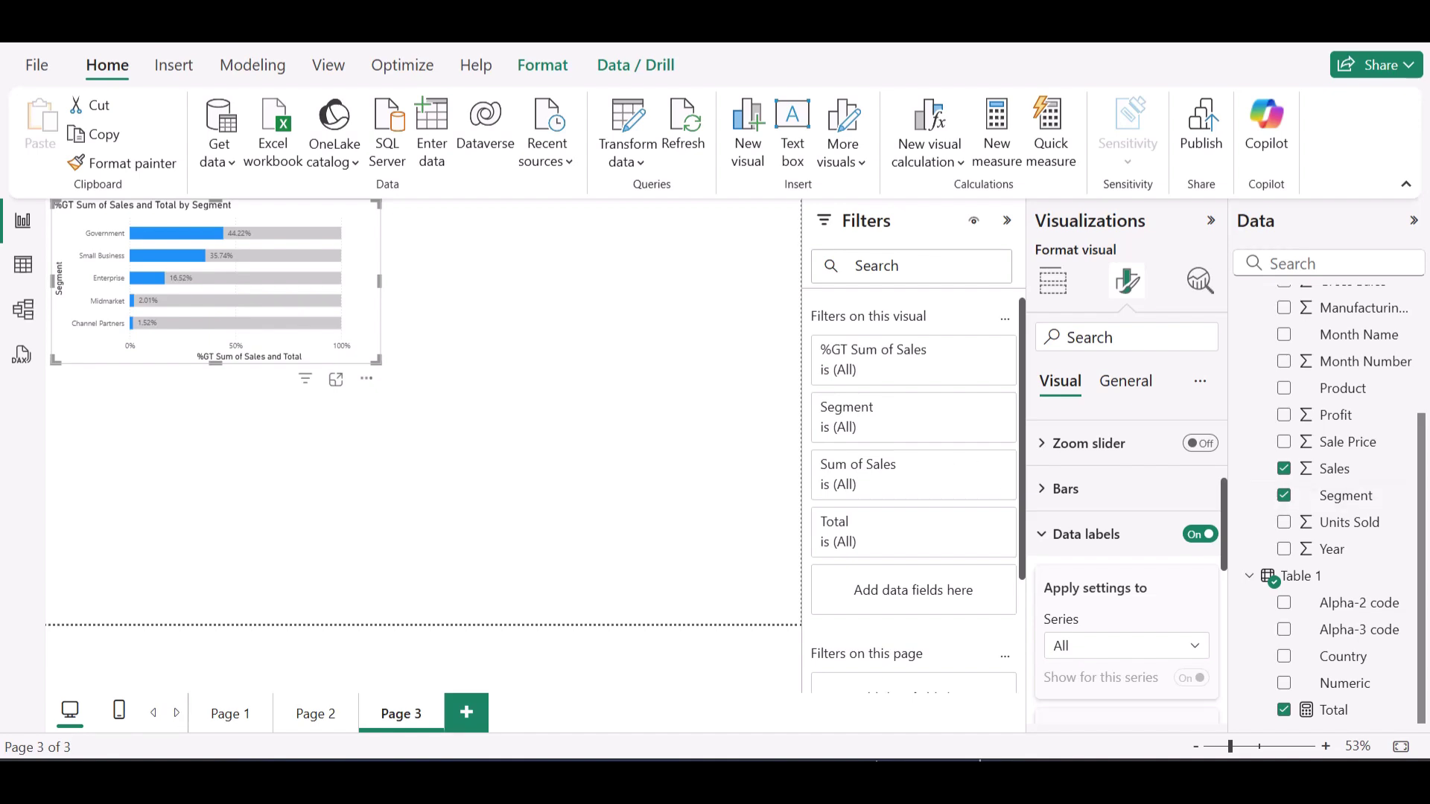
{"action": "left_click", "coordinate": [1064, 488]}
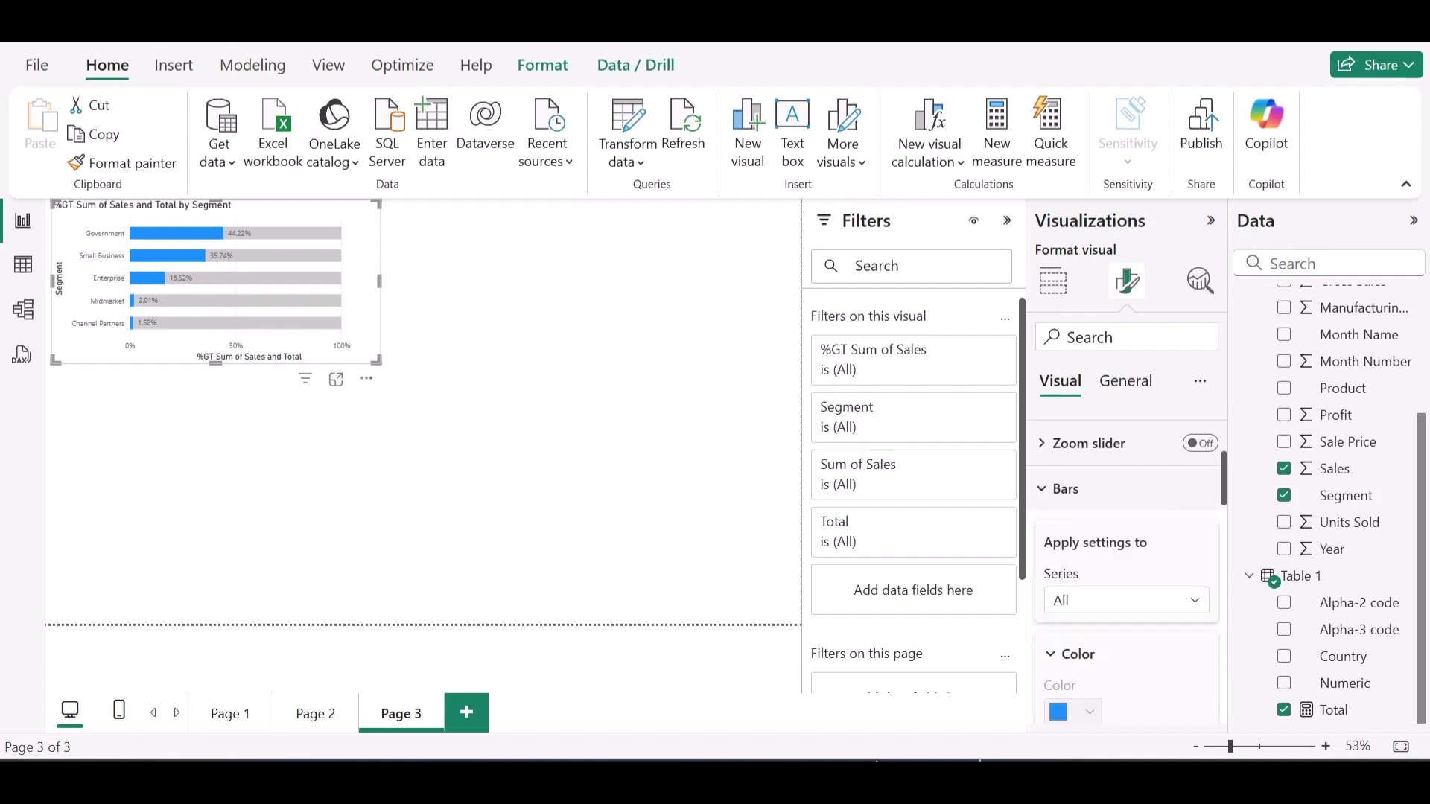
{"action": "scroll", "coordinate": [1126, 566], "scroll_direction": "down", "scroll_amount": 4}
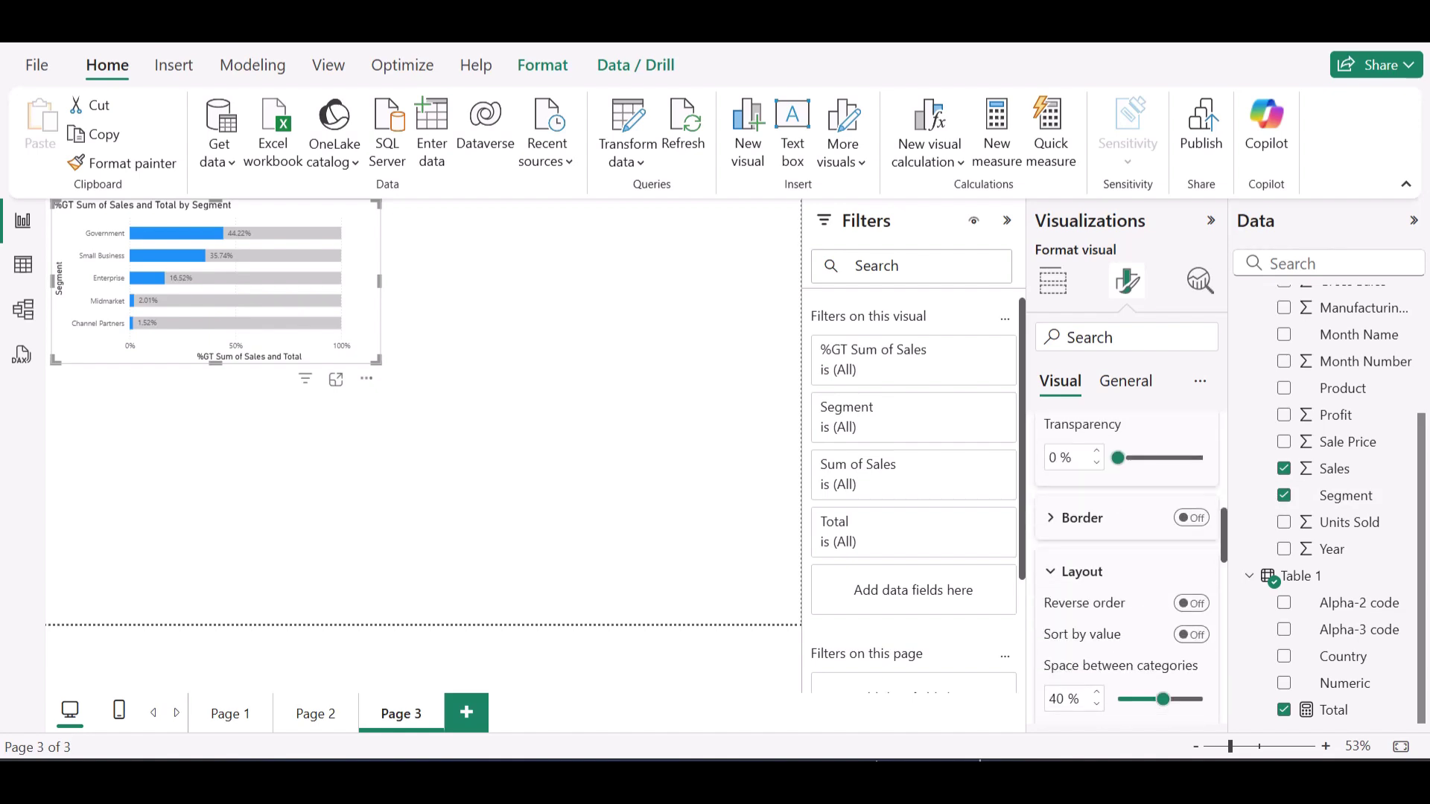
{"action": "scroll", "coordinate": [1126, 566], "scroll_direction": "down", "scroll_amount": 3}
{"action": "double_click", "coordinate": [1057, 554]}
{"action": "left_click", "coordinate": [1064, 554]}
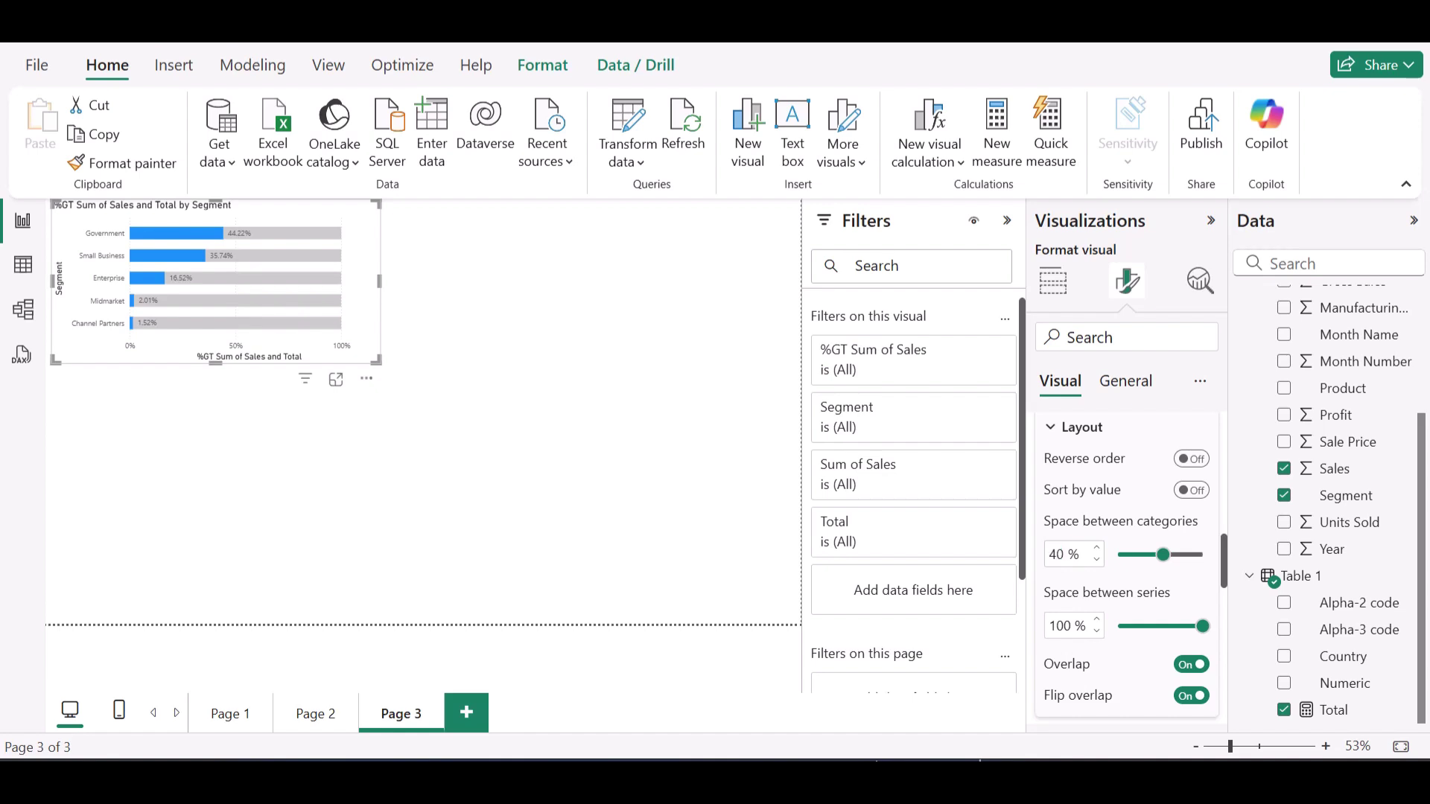
{"action": "key", "text": "BackSpace"}
{"action": "type", "text": "5"}
{"action": "key", "text": "BackSpace"}
{"action": "type", "text": "6"}
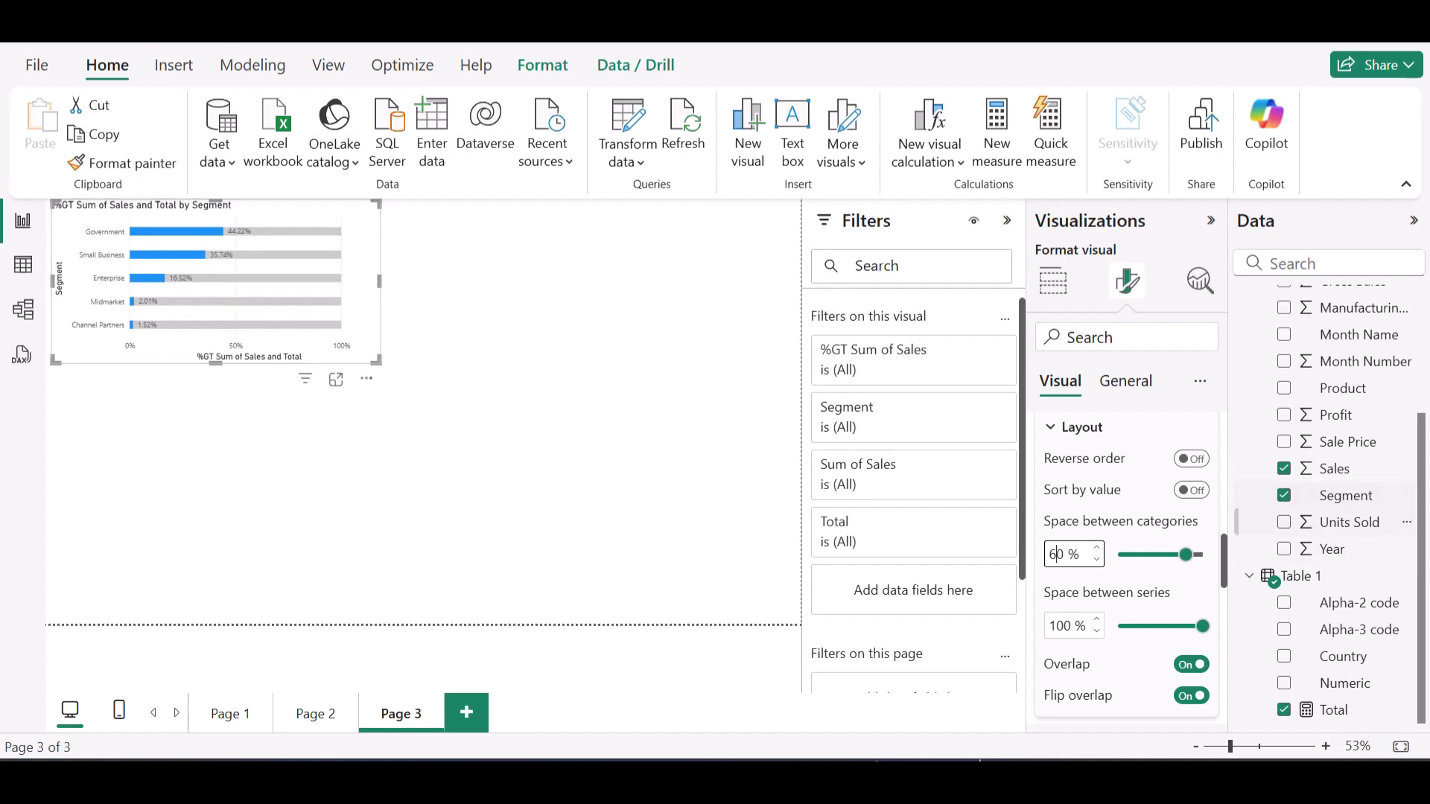
{"action": "key", "text": "BackSpace"}
{"action": "type", "text": "5"}
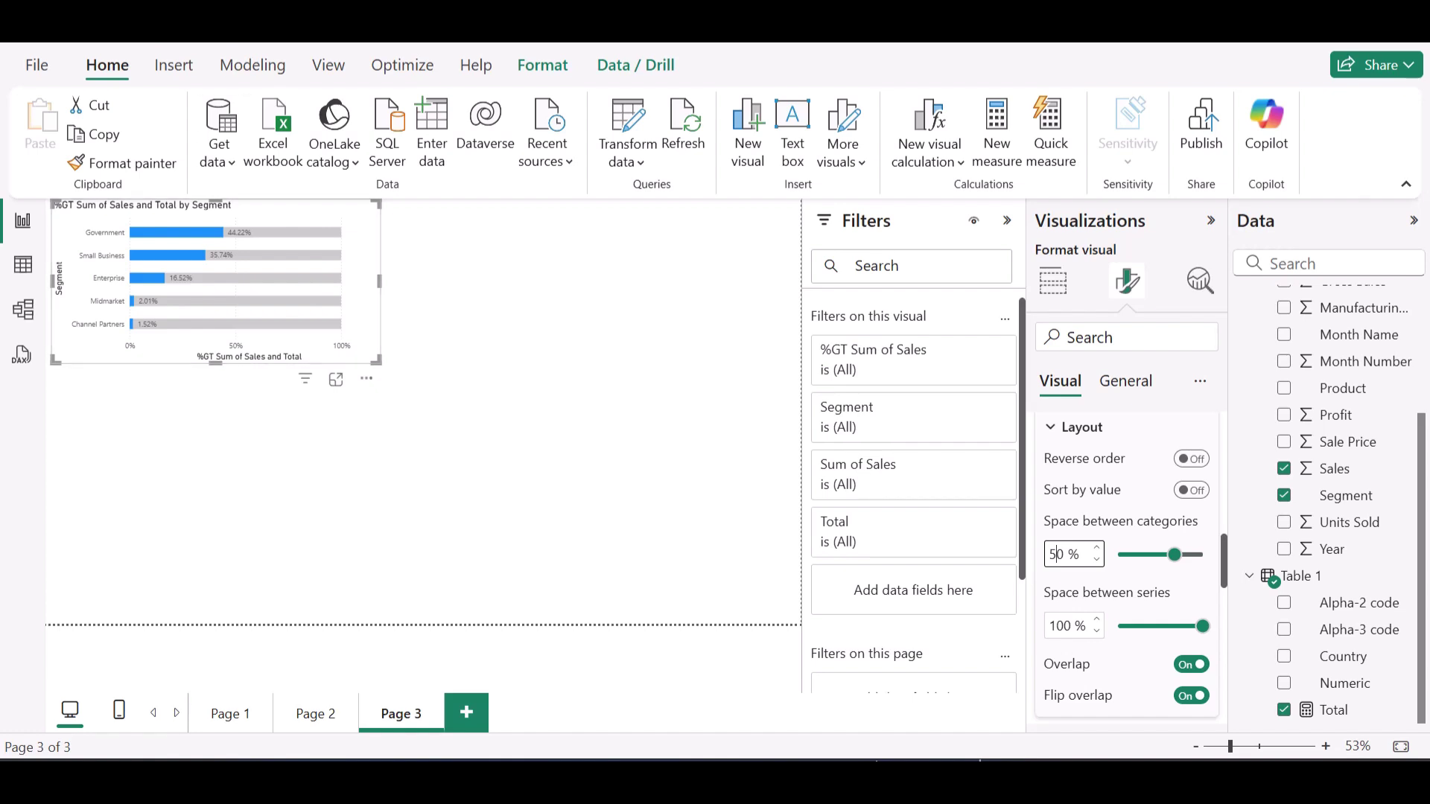
{"action": "key", "text": "Escape"}
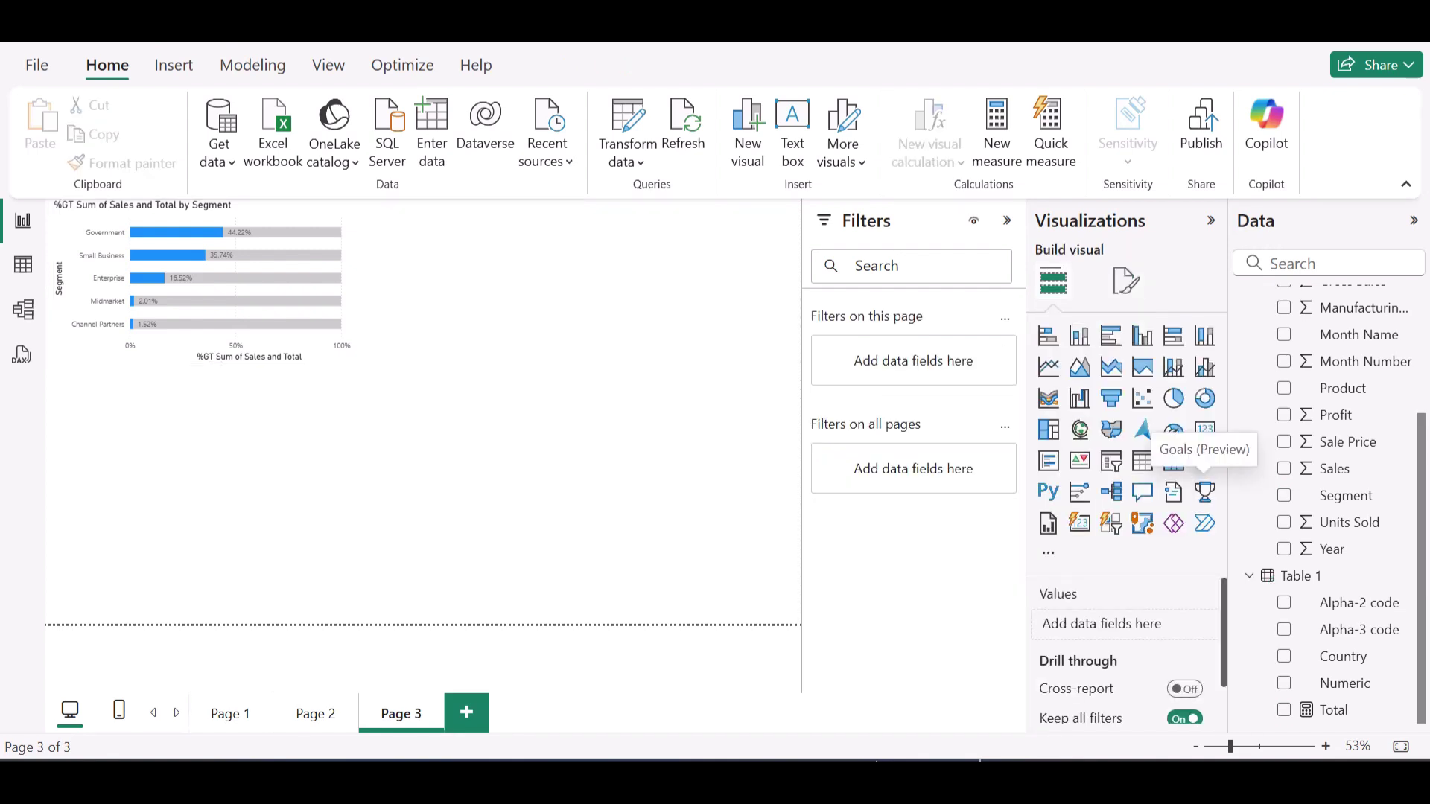
Add a slicer below the chart using the Country field from the financials table
{"action": "left_click", "coordinate": [1111, 461]}
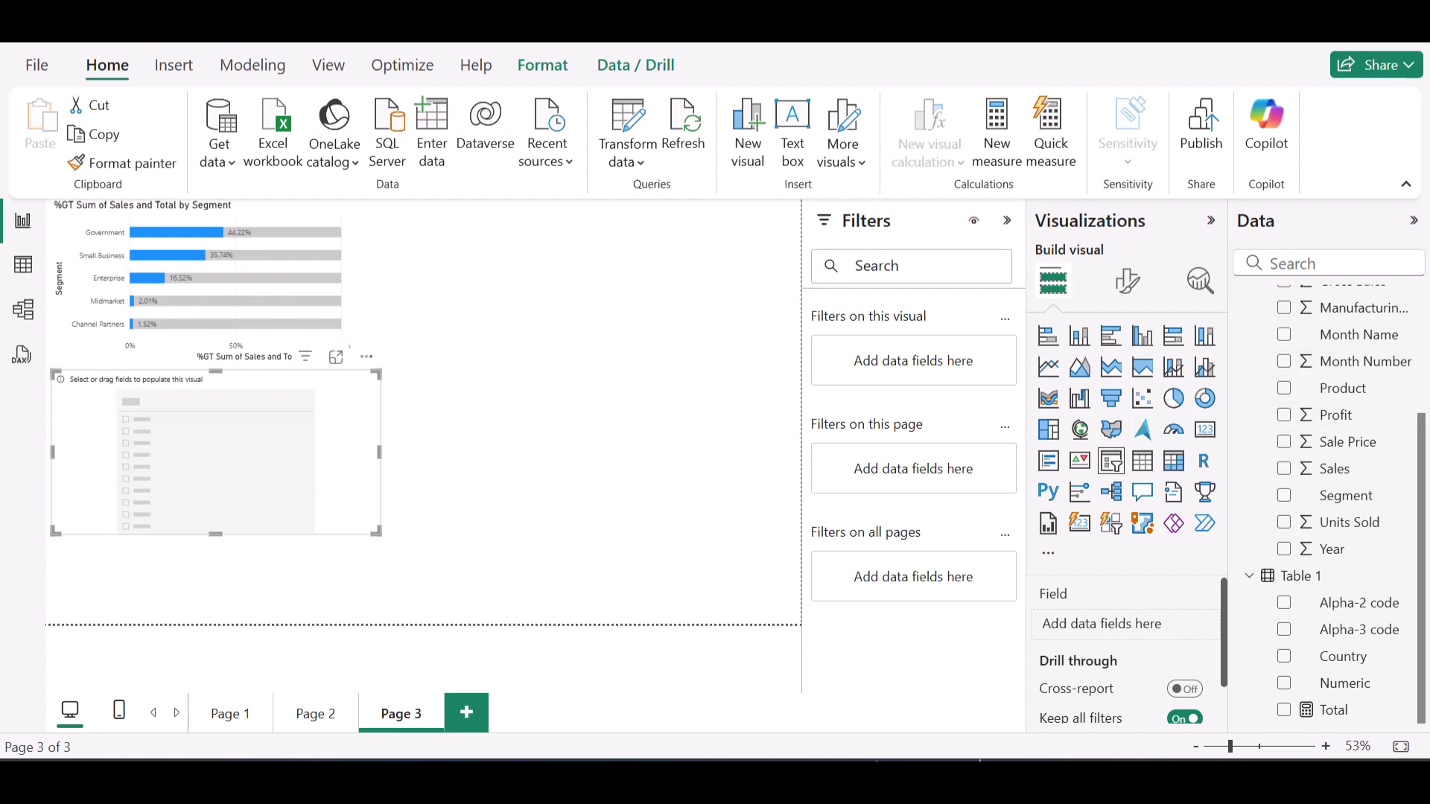
{"action": "scroll", "coordinate": [1340, 506], "scroll_direction": "up", "scroll_amount": 5}
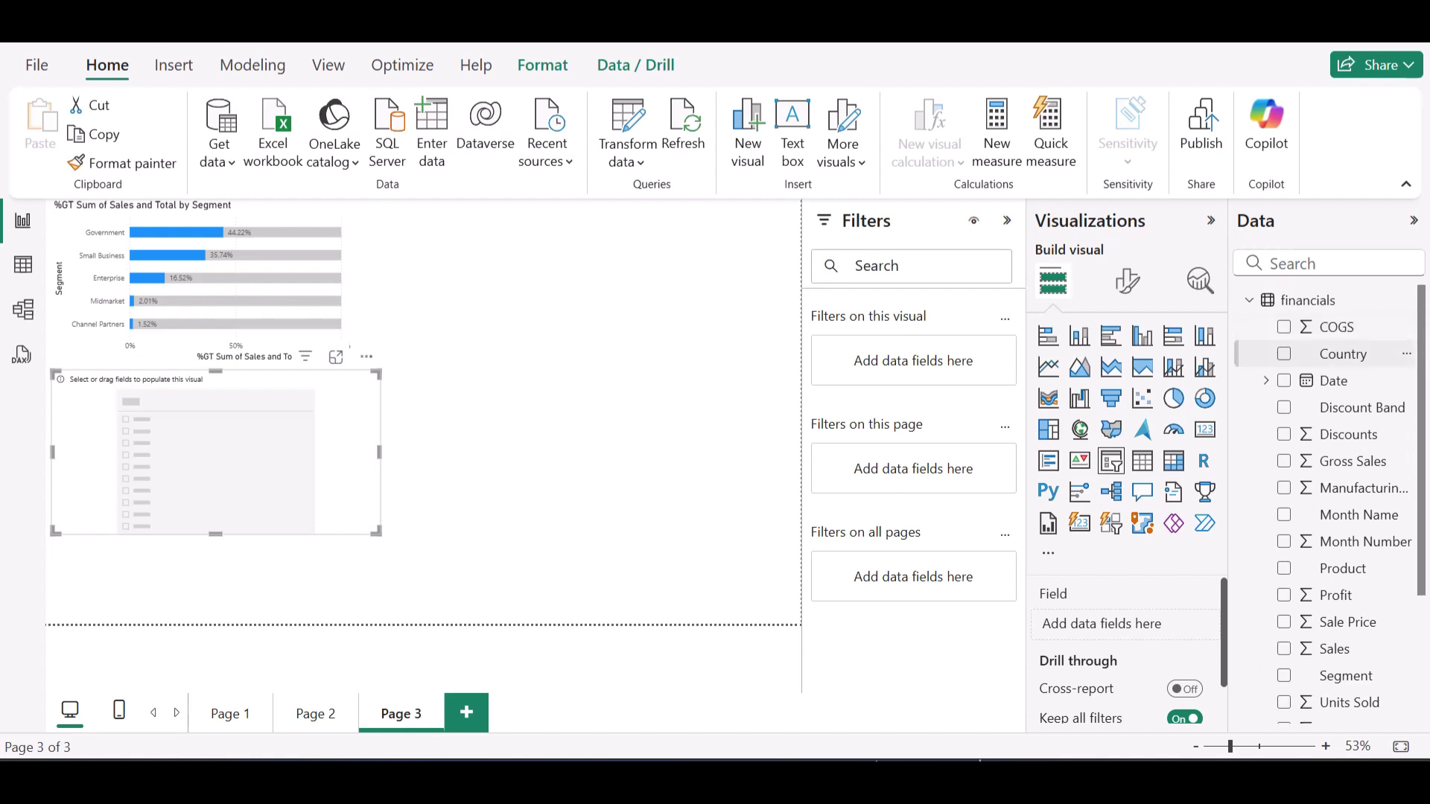
{"action": "left_click", "coordinate": [1284, 354]}
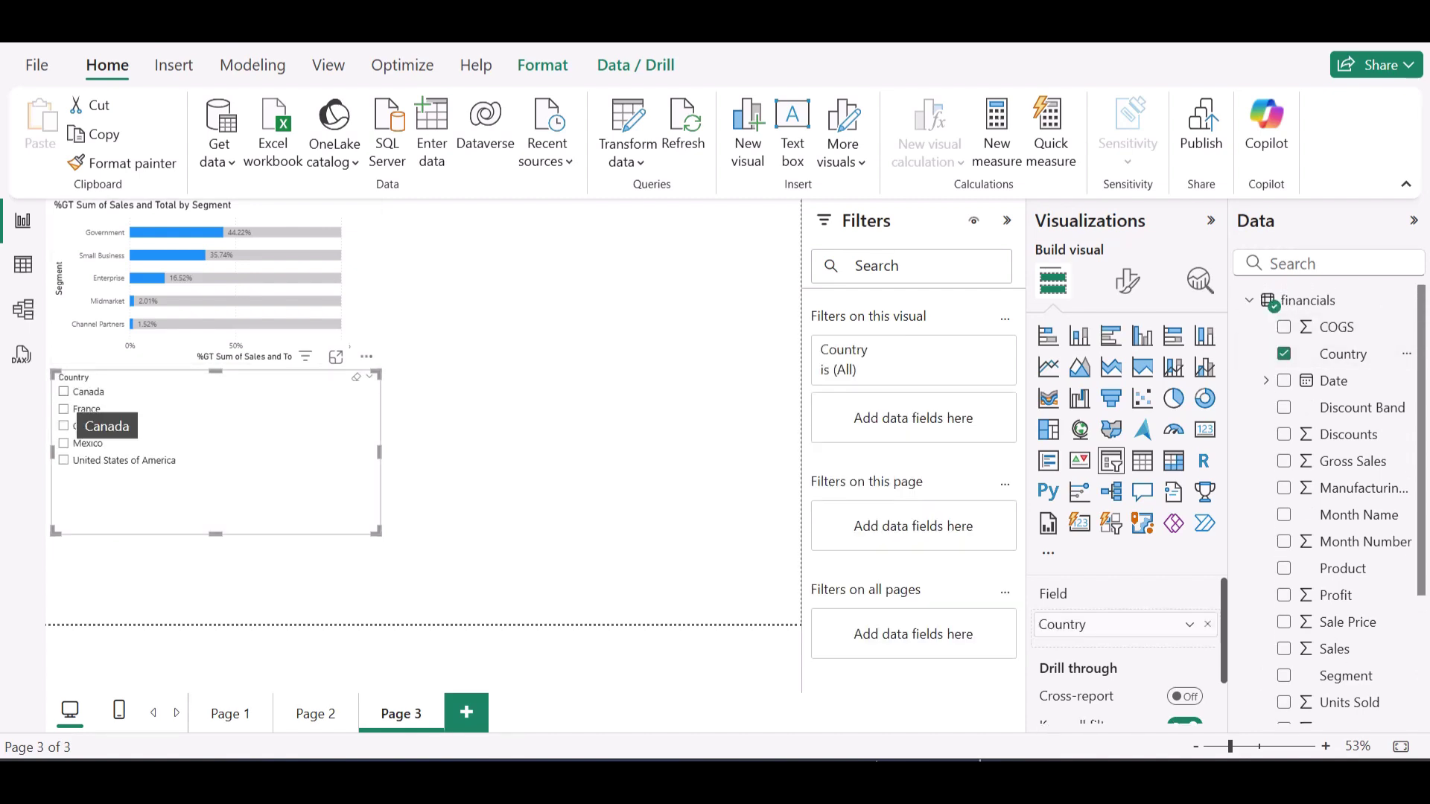
Filter the chart by Canada, France, Germany and finally United States of America in the Country slicer, and deselect the slicer
{"action": "left_click", "coordinate": [63, 391]}
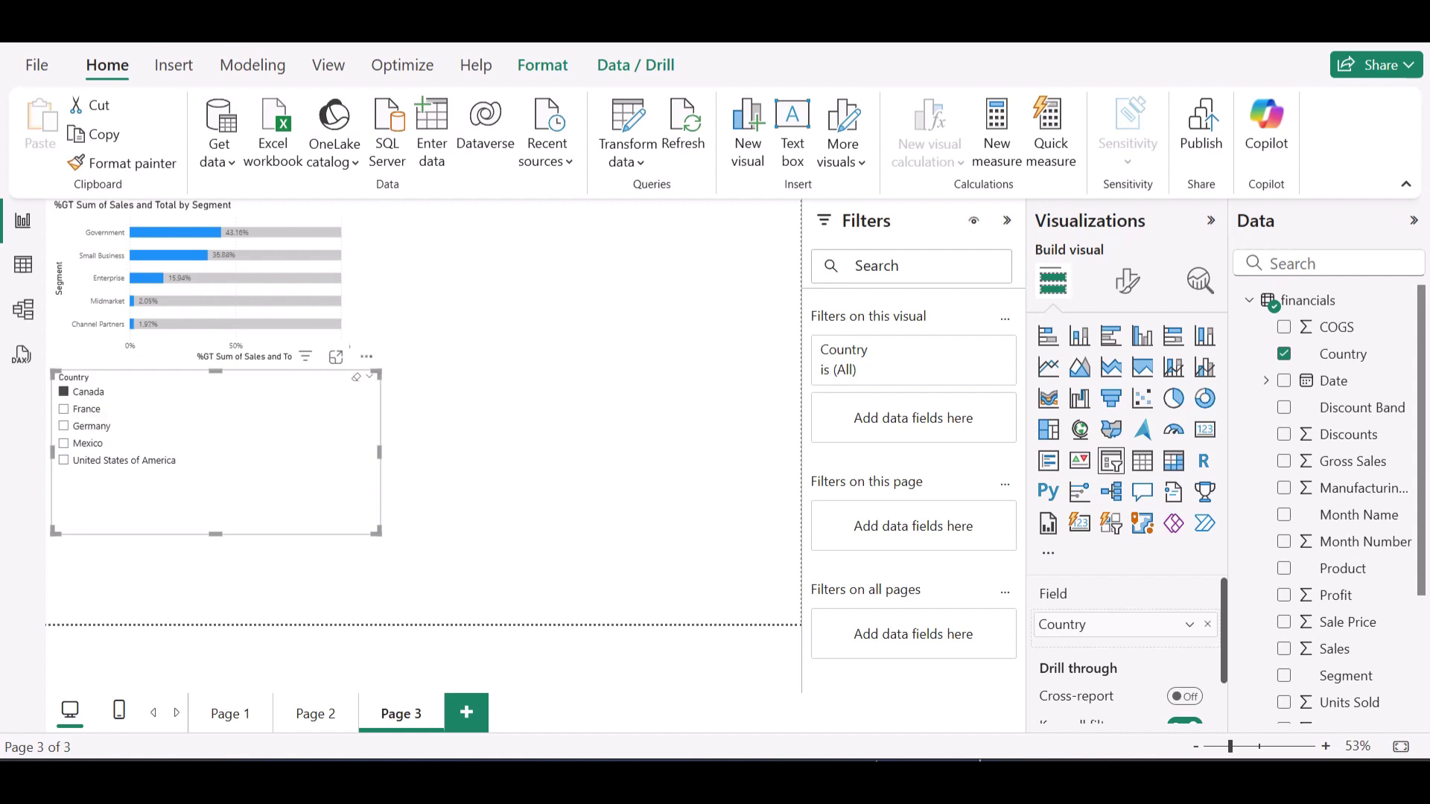
{"action": "left_click", "coordinate": [64, 409]}
{"action": "left_click", "coordinate": [64, 426]}
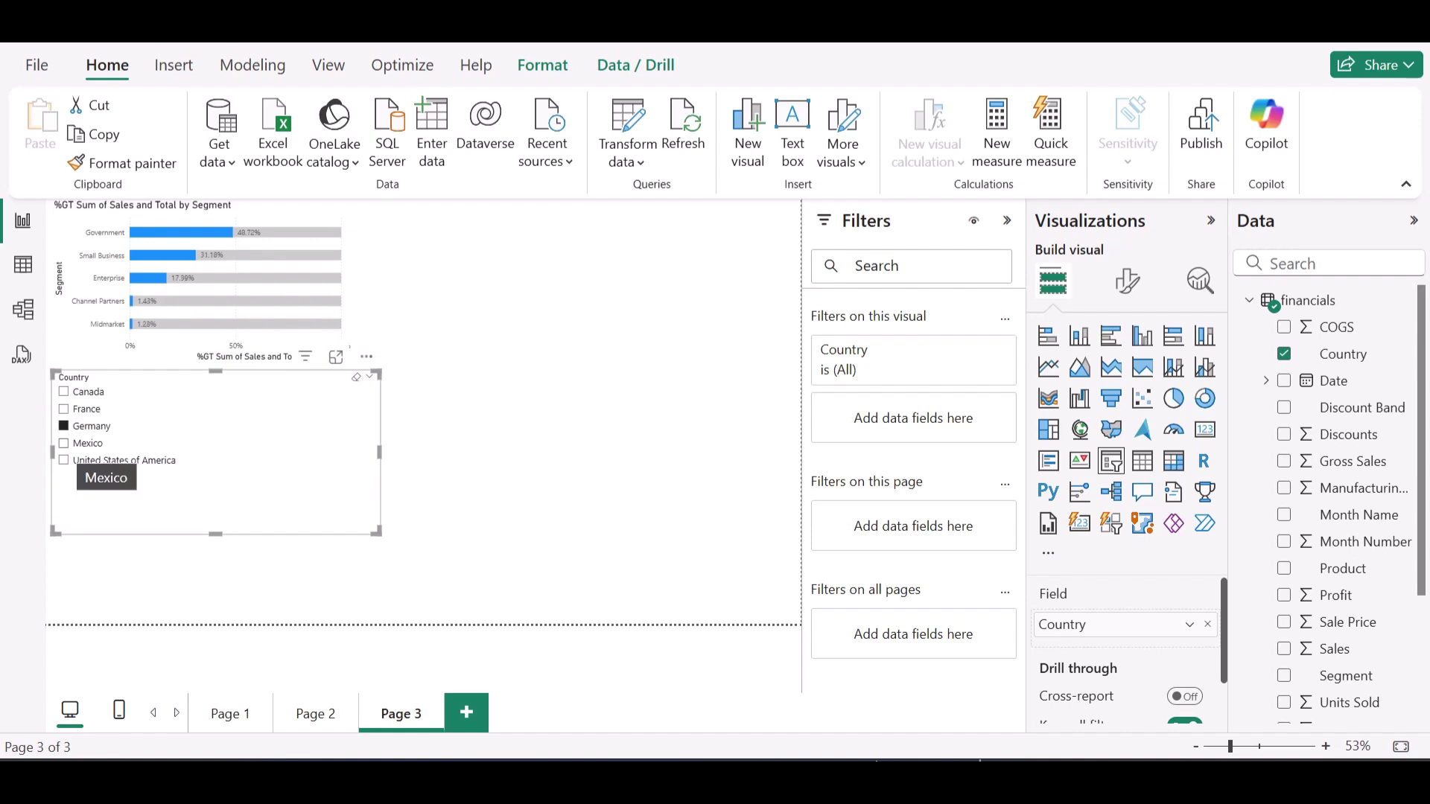
{"action": "left_click", "coordinate": [64, 460]}
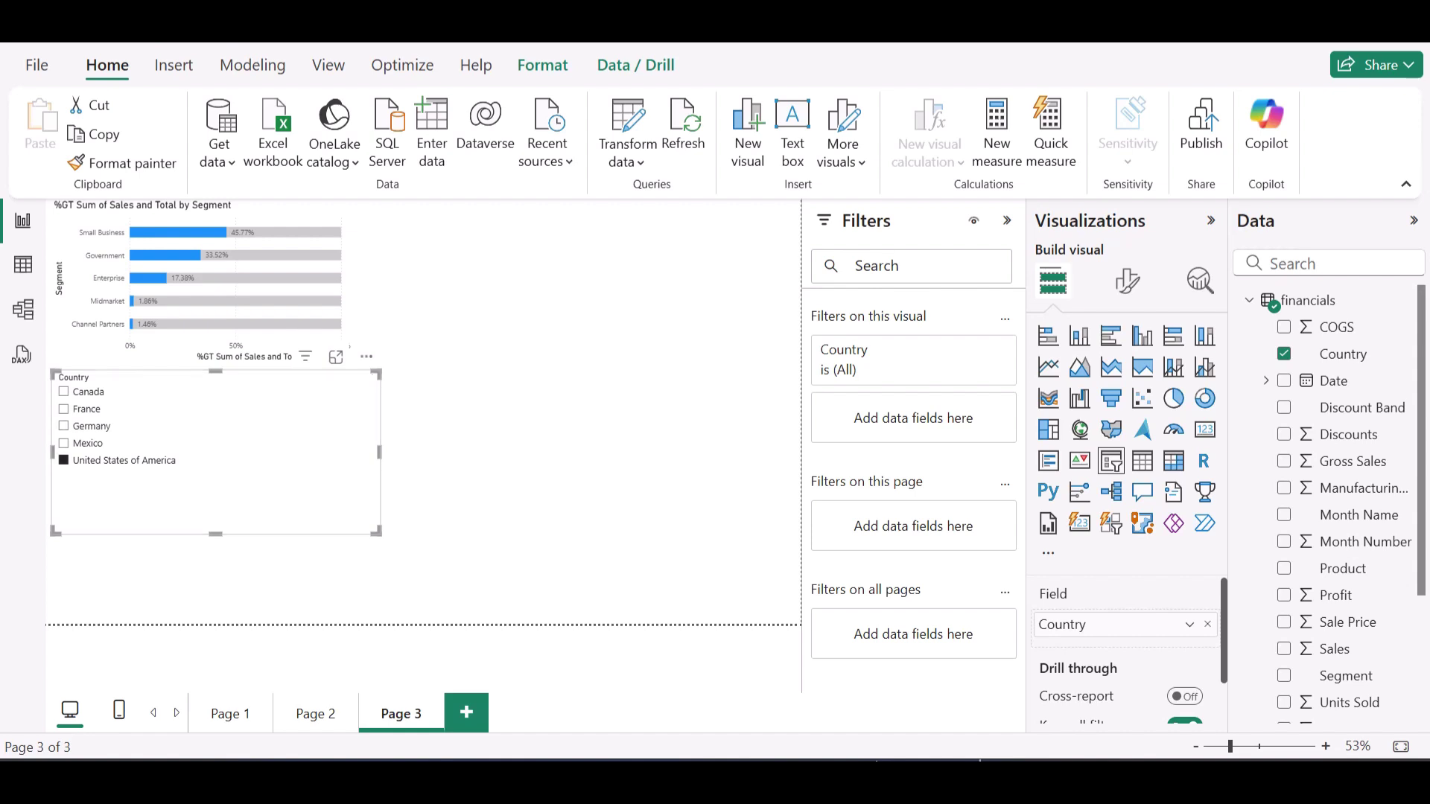
{"action": "key", "text": "Escape"}
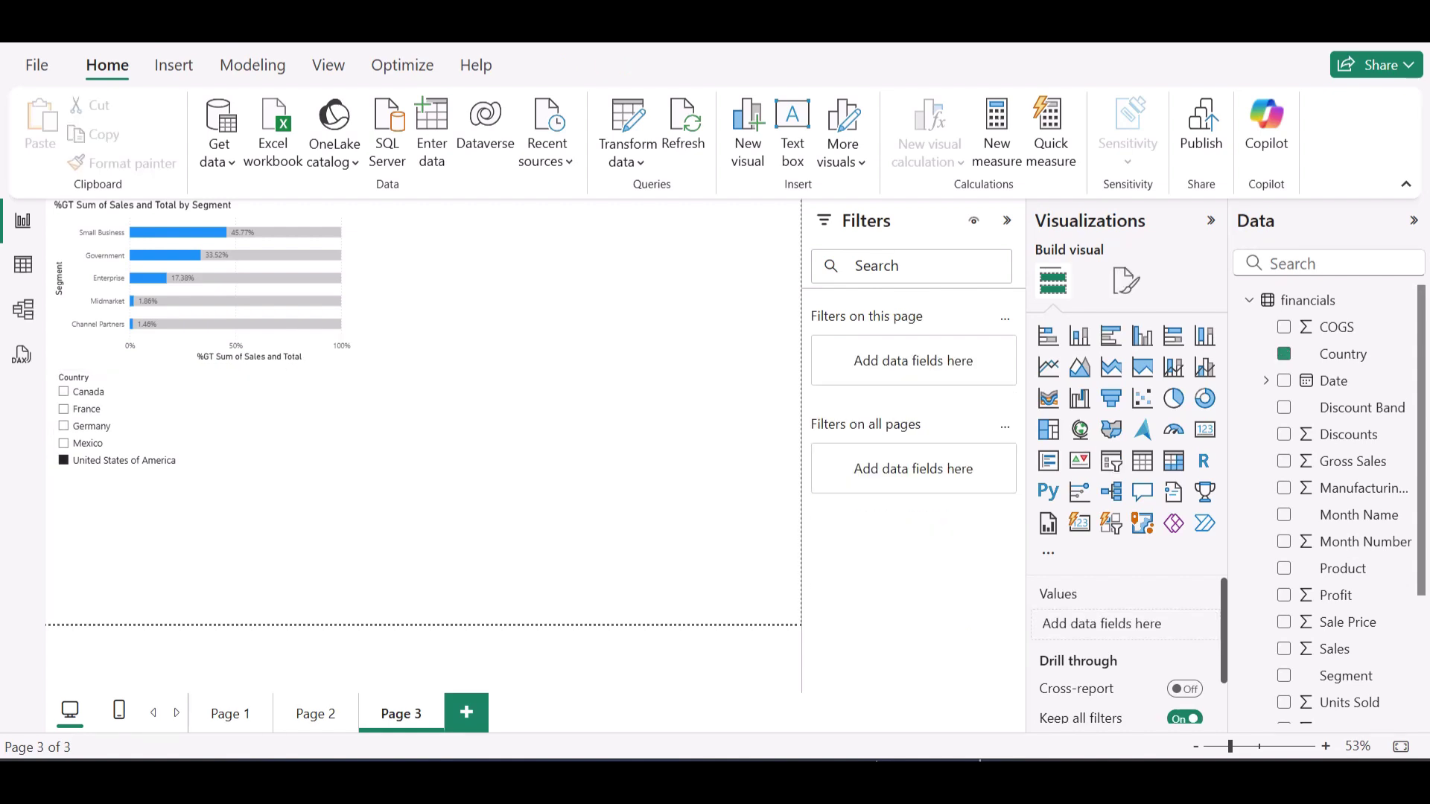
Turn off Flip overlap in the layout settings of the bar chart's bars
{"action": "left_click", "coordinate": [320, 231]}
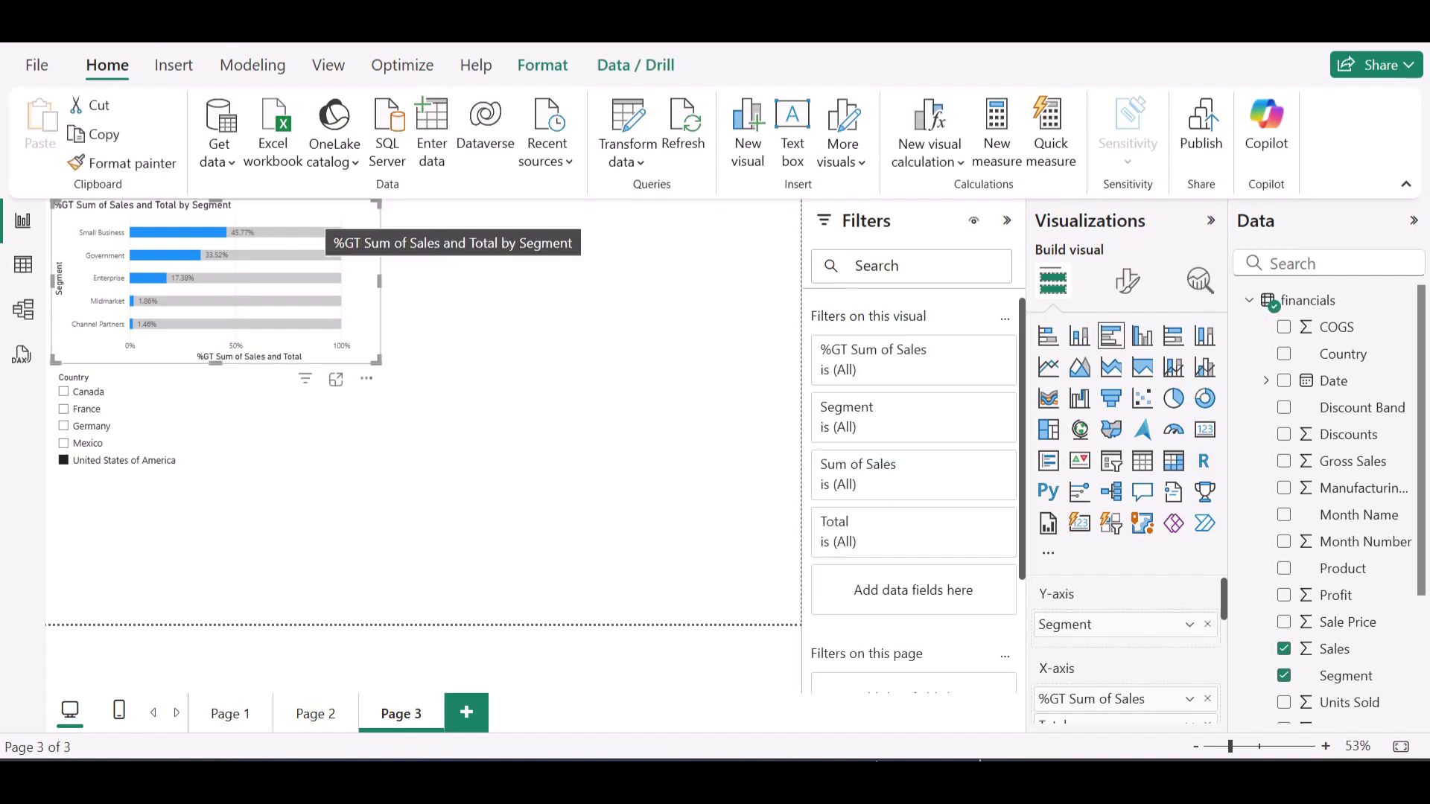
{"action": "left_click", "coordinate": [1126, 281]}
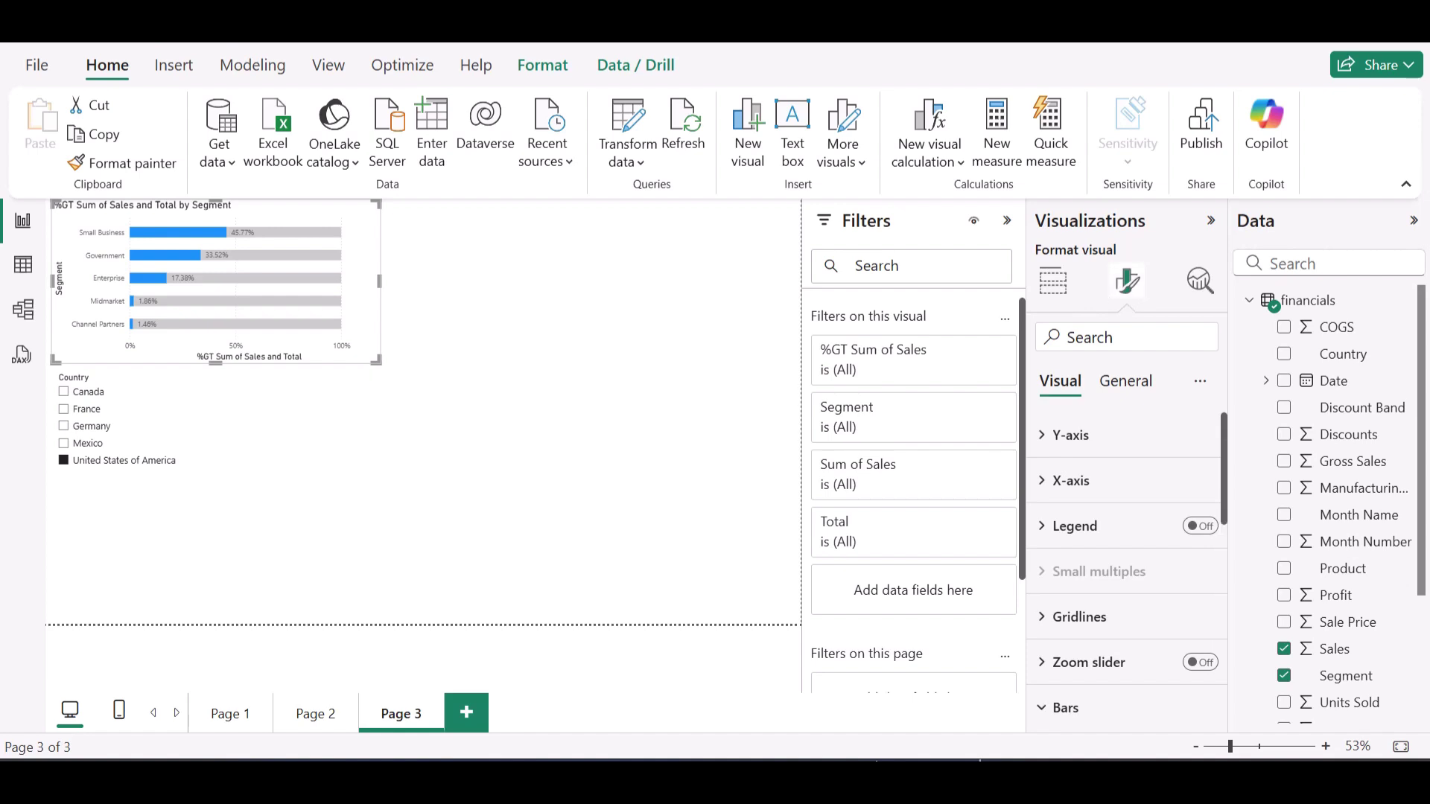
{"action": "scroll", "coordinate": [1127, 567], "scroll_direction": "down", "scroll_amount": 4}
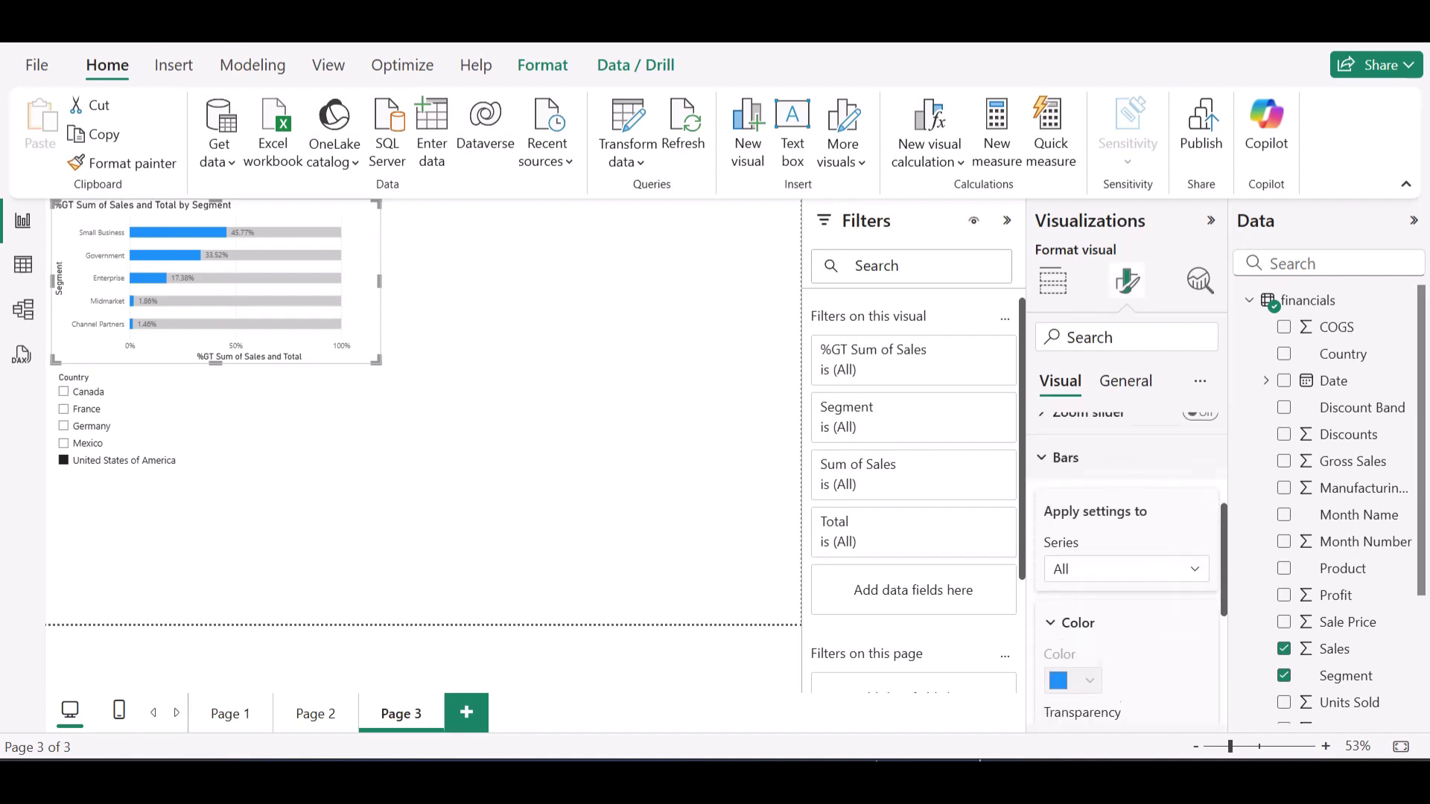
{"action": "scroll", "coordinate": [1126, 566], "scroll_direction": "down", "scroll_amount": 3}
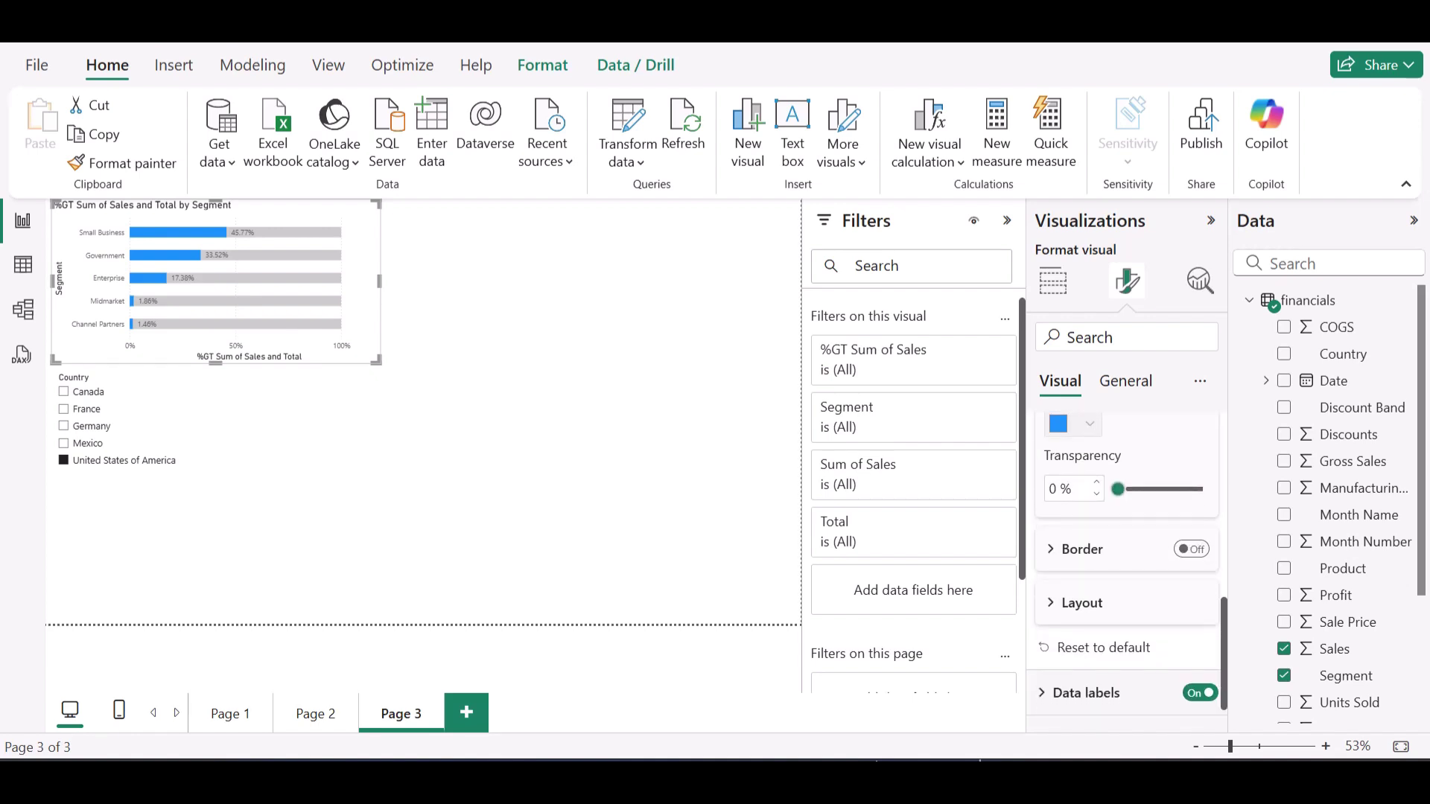
{"action": "left_click", "coordinate": [1081, 602]}
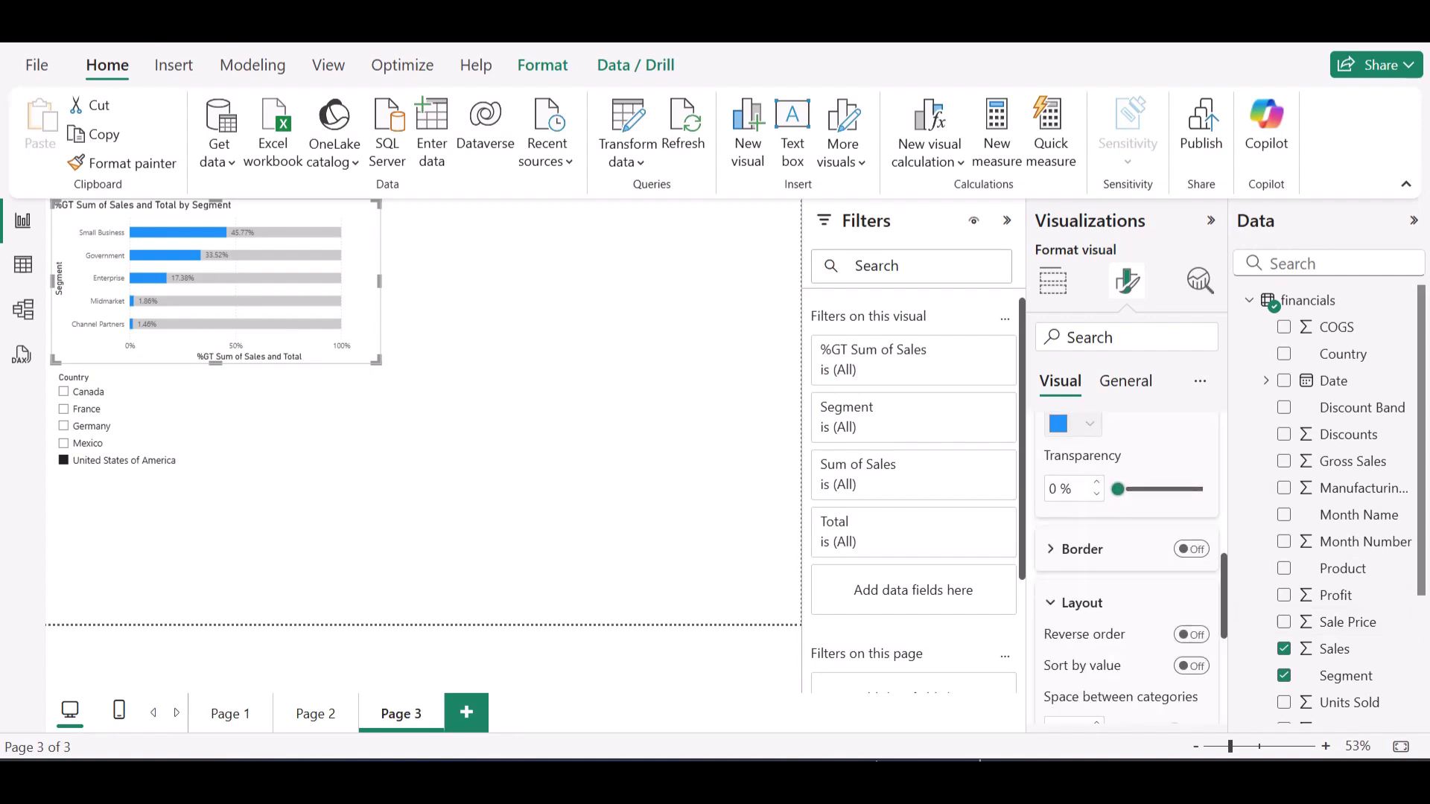
{"action": "scroll", "coordinate": [1127, 574], "scroll_direction": "down", "scroll_amount": 3}
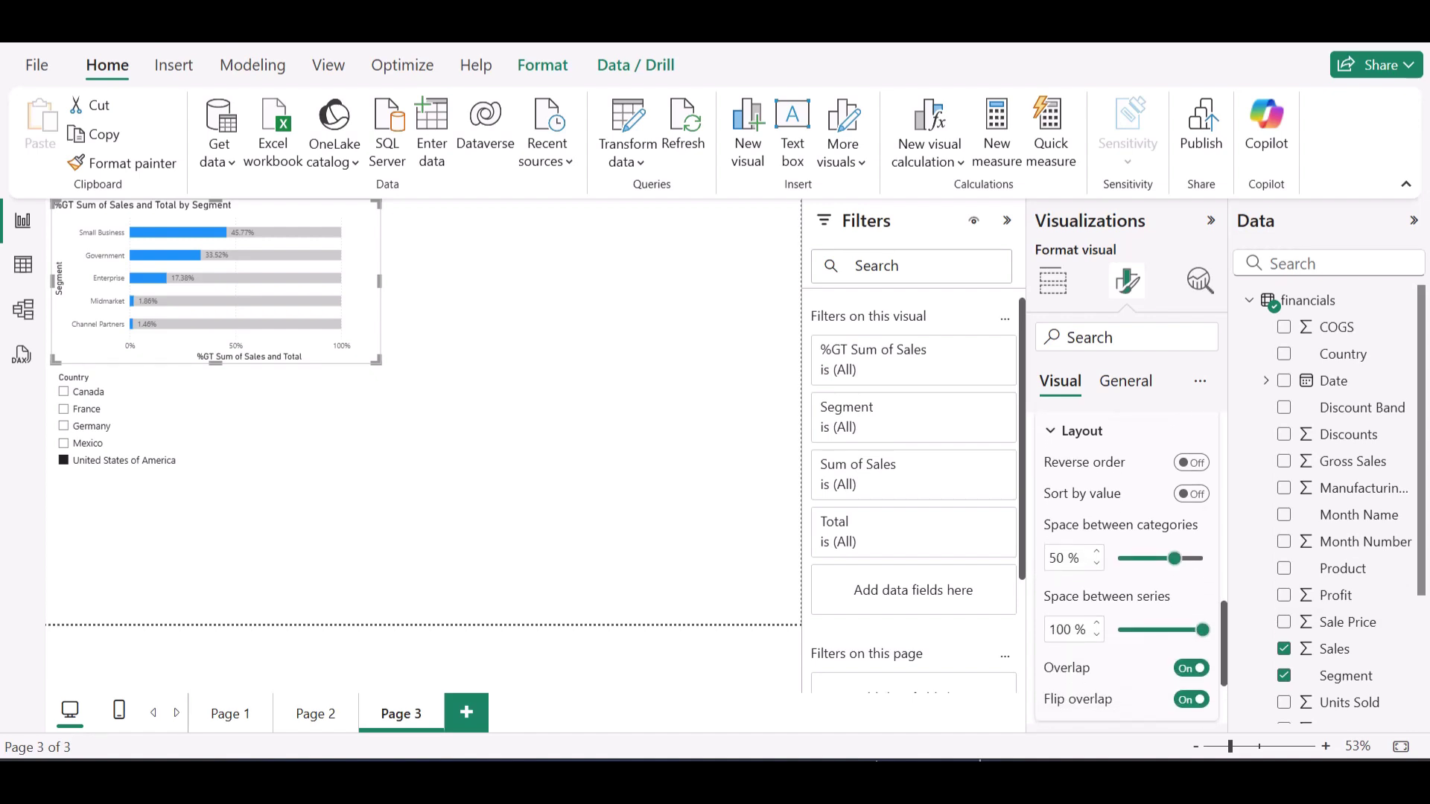
{"action": "left_click", "coordinate": [1191, 700]}
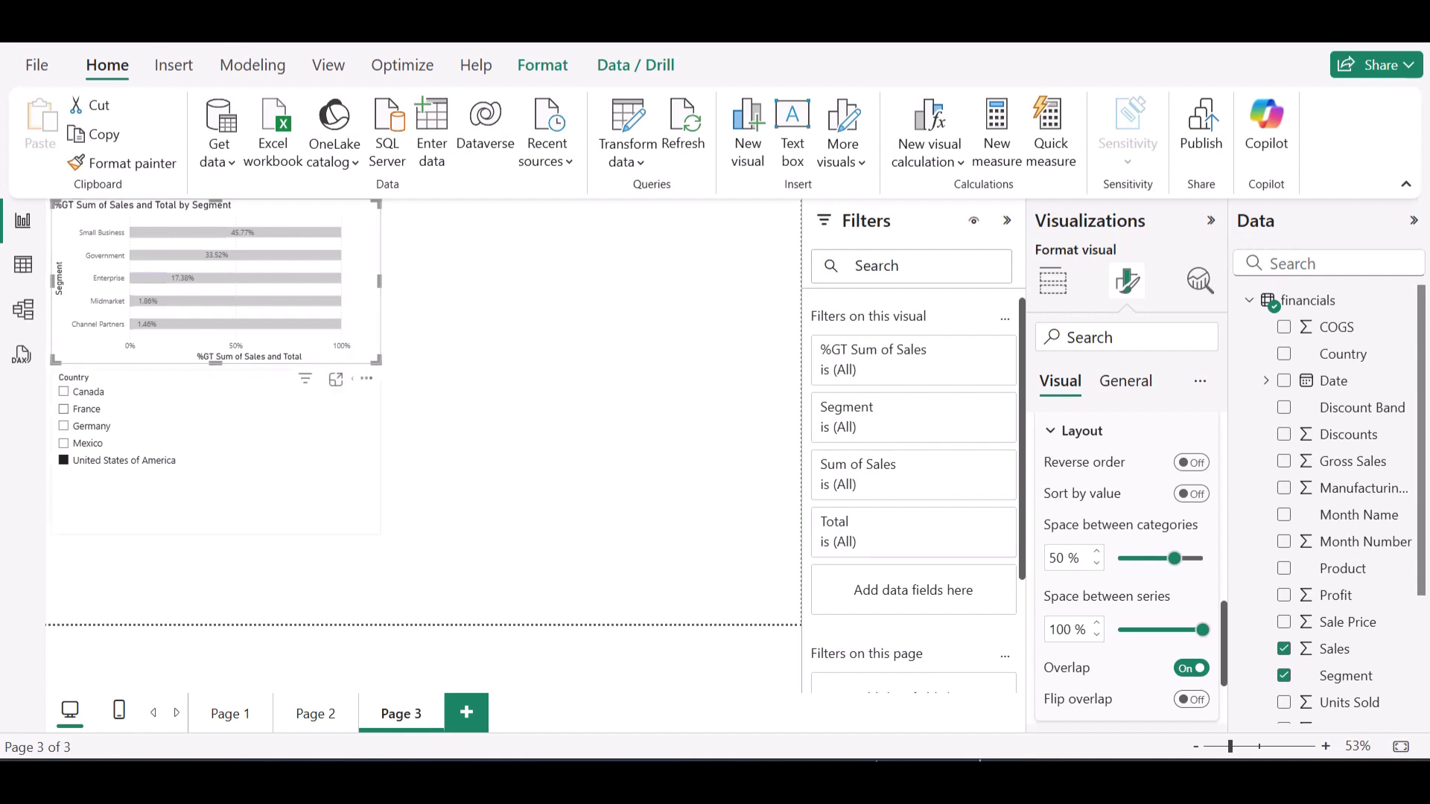
Filter the chart by France, Canada, Mexico and finally Canada in the Country slicer
{"action": "left_click", "coordinate": [64, 409]}
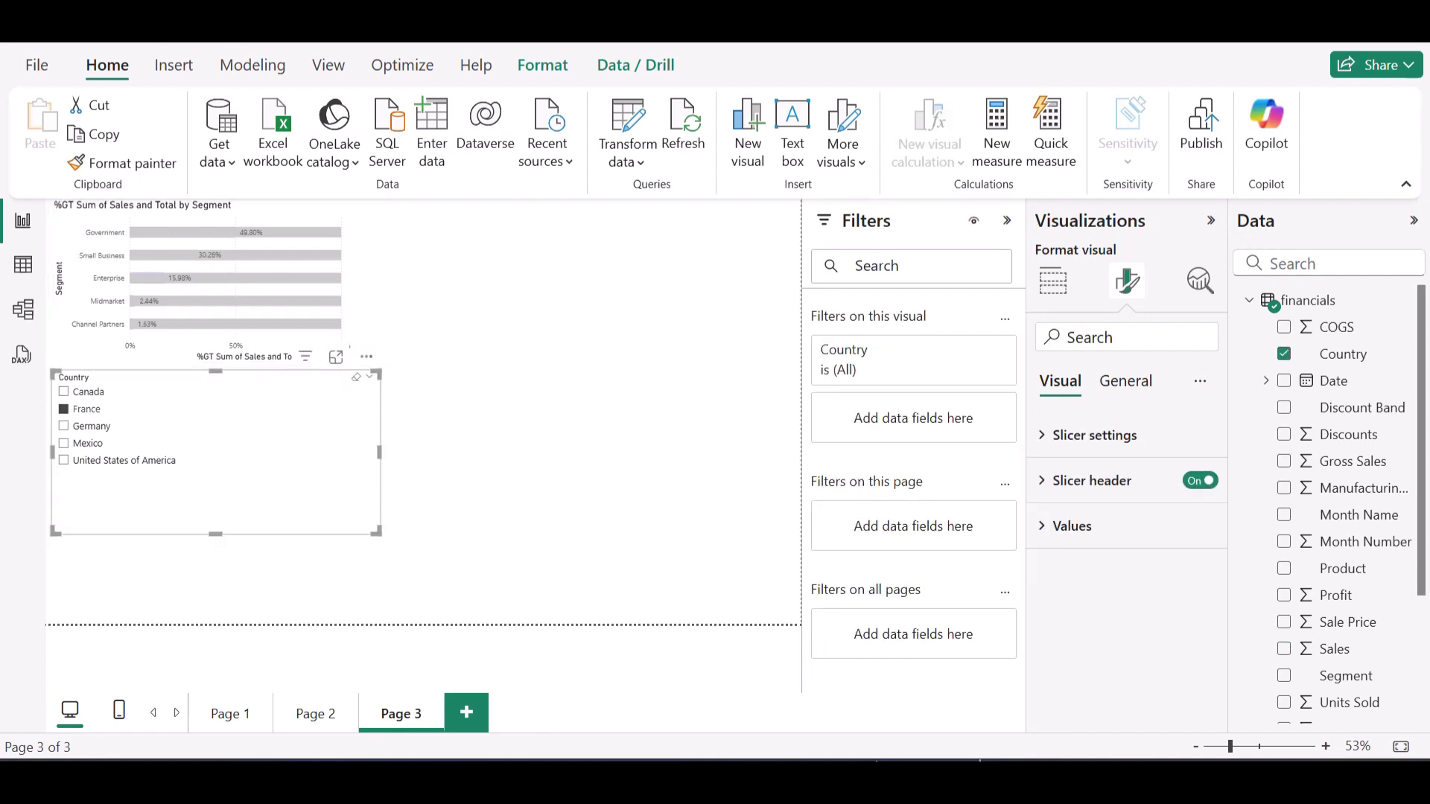
{"action": "left_click", "coordinate": [63, 391]}
{"action": "left_click", "coordinate": [64, 443]}
{"action": "left_click", "coordinate": [63, 391]}
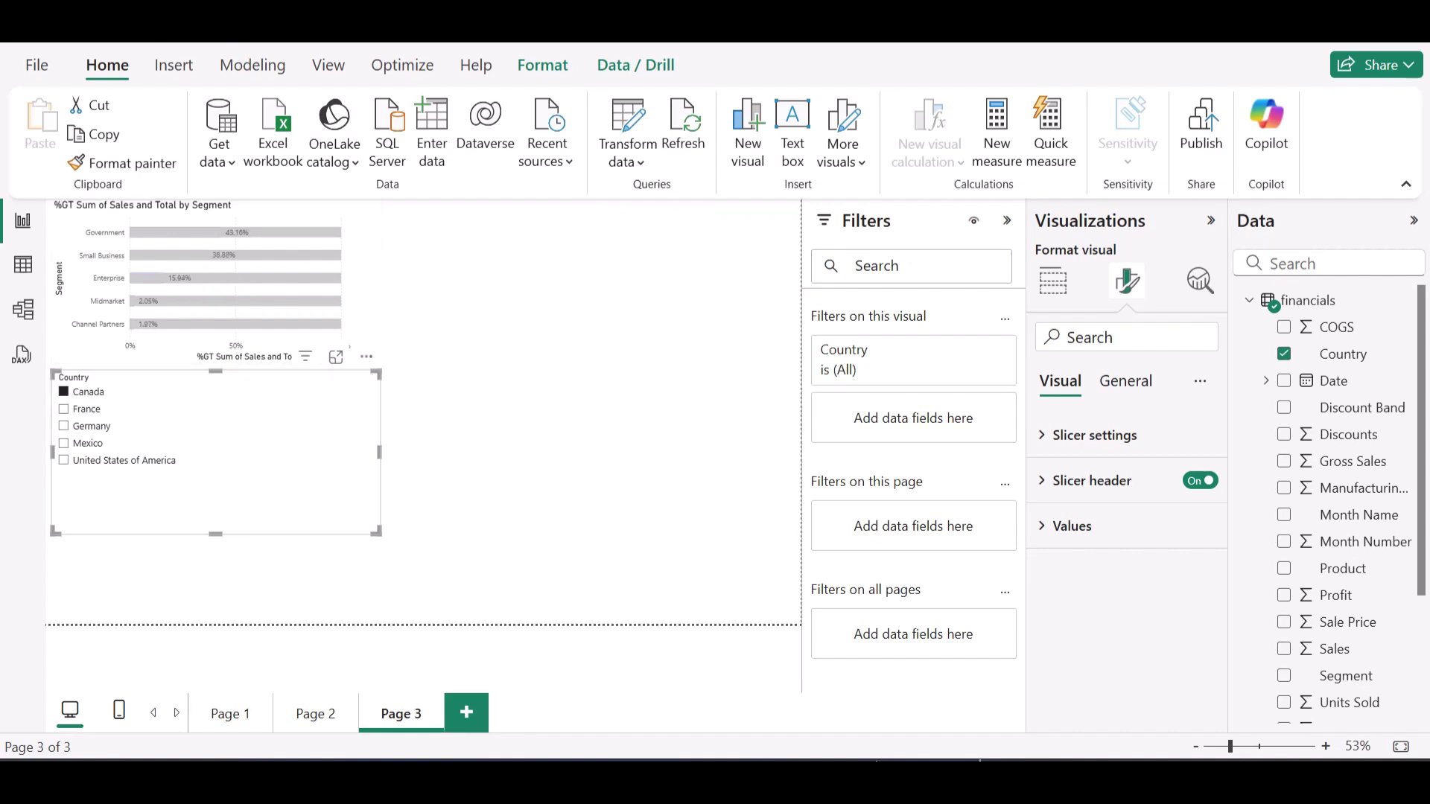
Turn on Flip overlap in the layout settings of the bar chart's bars
{"action": "left_click", "coordinate": [360, 281]}
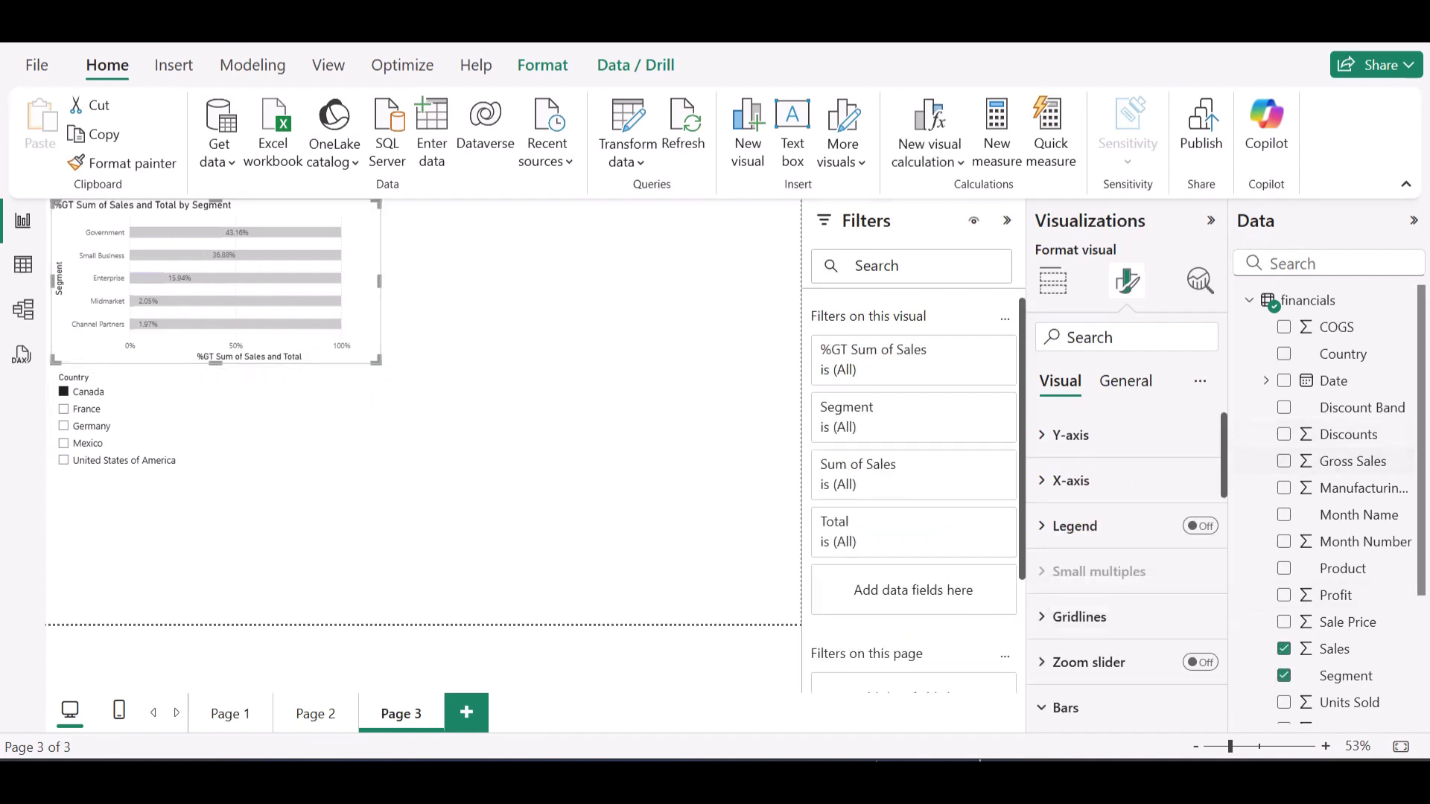
{"action": "scroll", "coordinate": [1129, 566], "scroll_direction": "down", "scroll_amount": 5}
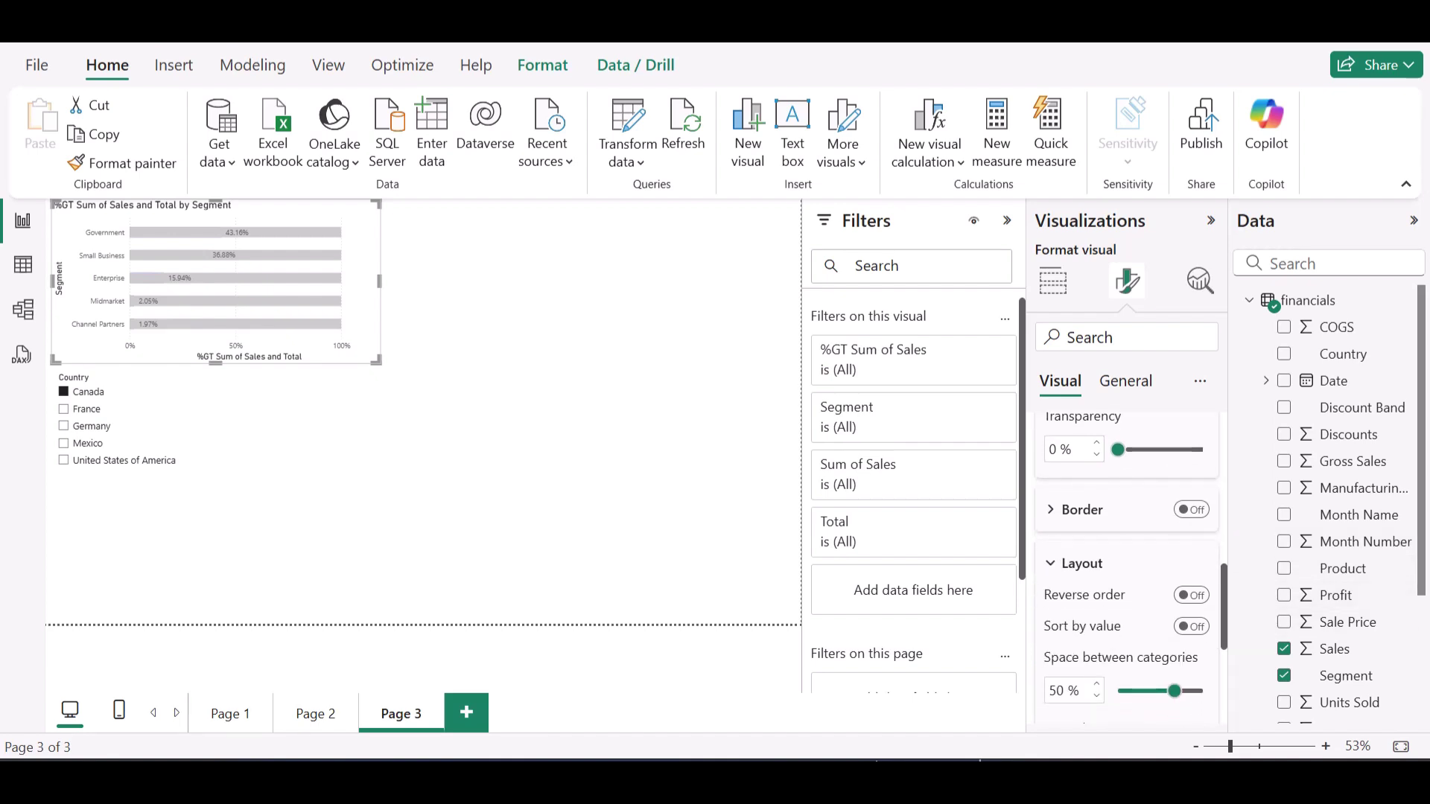
{"action": "scroll", "coordinate": [1128, 566], "scroll_direction": "down", "scroll_amount": 3}
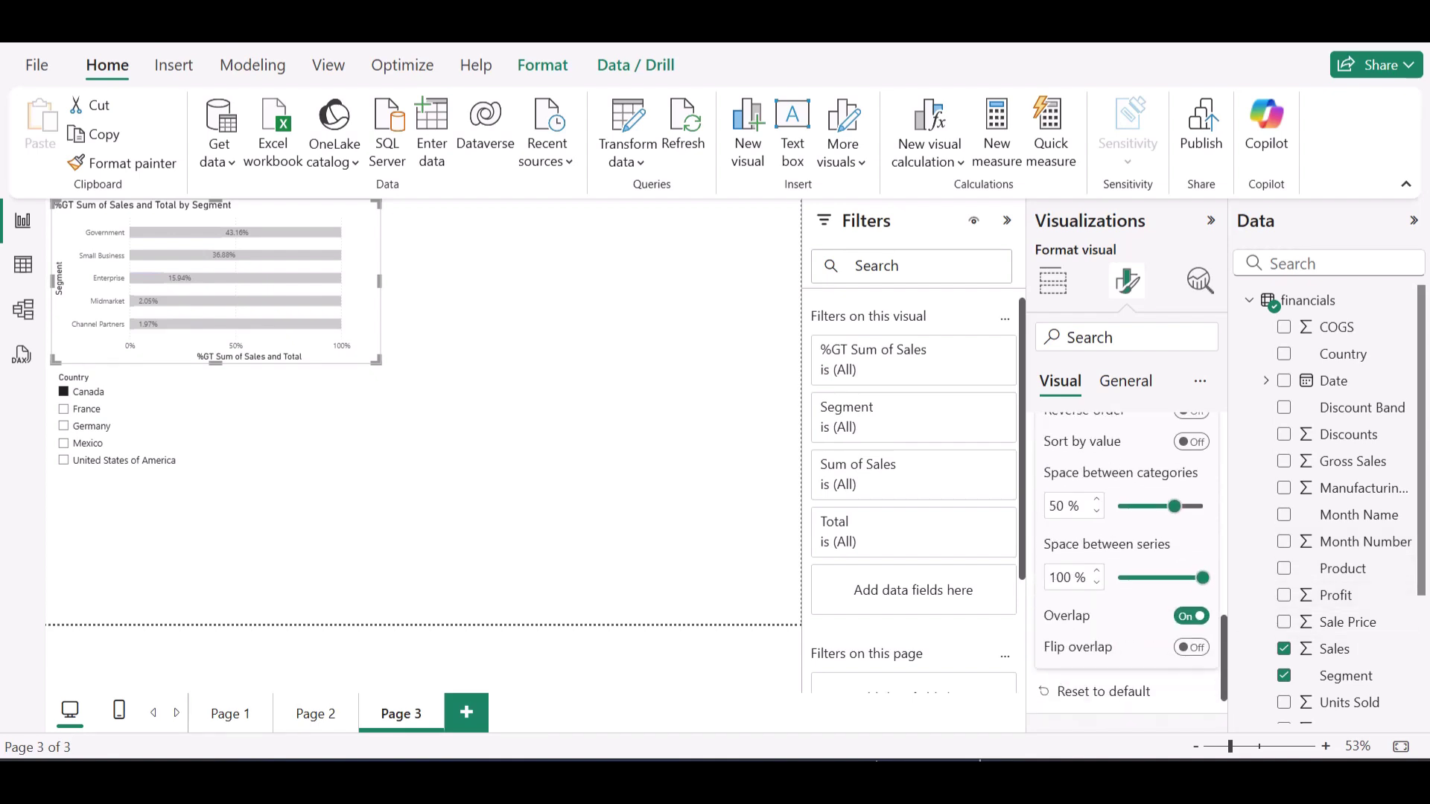
{"action": "left_click", "coordinate": [1191, 647]}
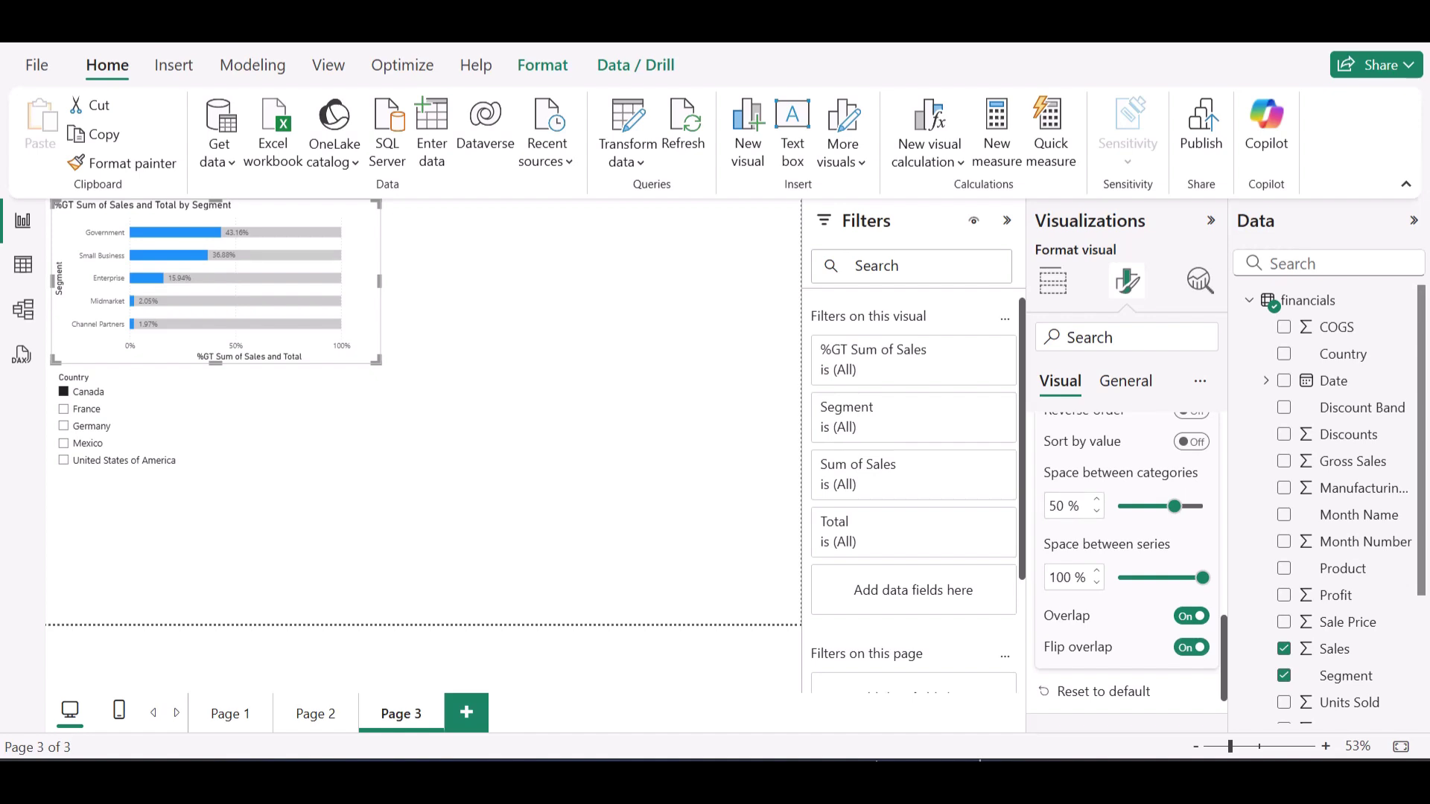
Try 75% and 50% as the bars' space between series, and settle on 40%
{"action": "double_click", "coordinate": [1059, 577]}
{"action": "key", "text": "BackSpace"}
{"action": "type", "text": "75"}
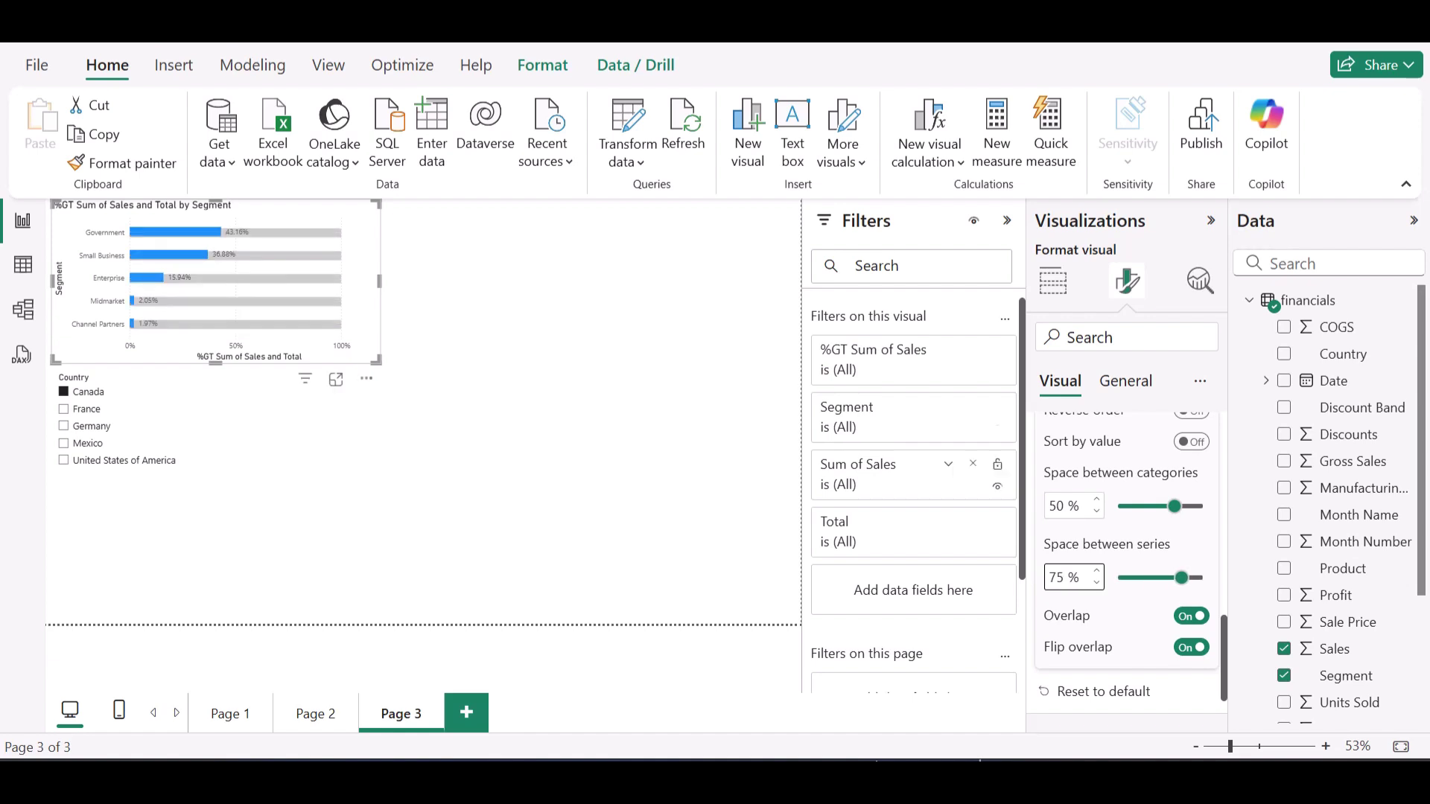
{"action": "key", "text": "Return"}
{"action": "key", "text": "BackSpace"}
{"action": "key", "text": "BackSpace"}
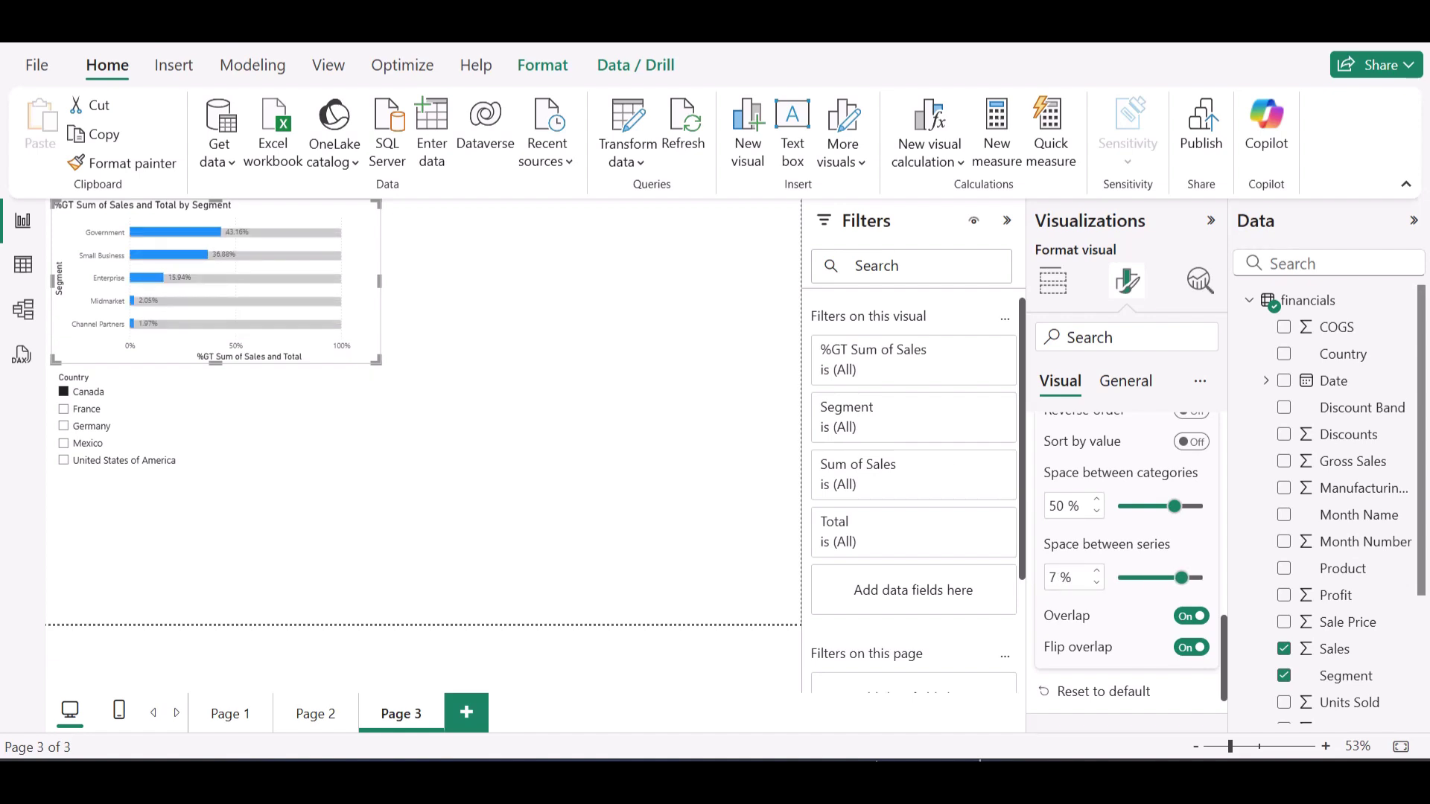
{"action": "type", "text": "50"}
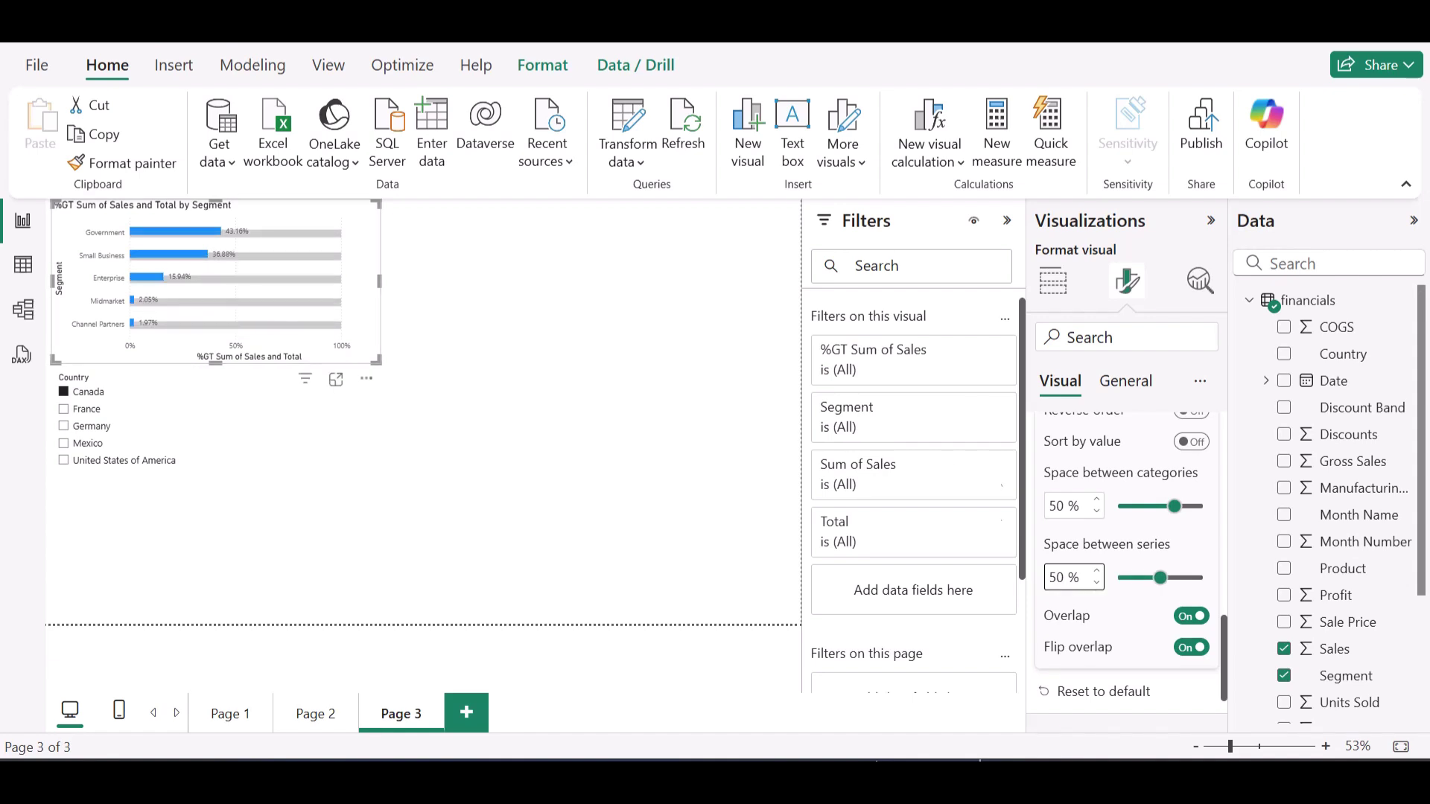
{"action": "key", "text": "BackSpace"}
{"action": "type", "text": "4"}
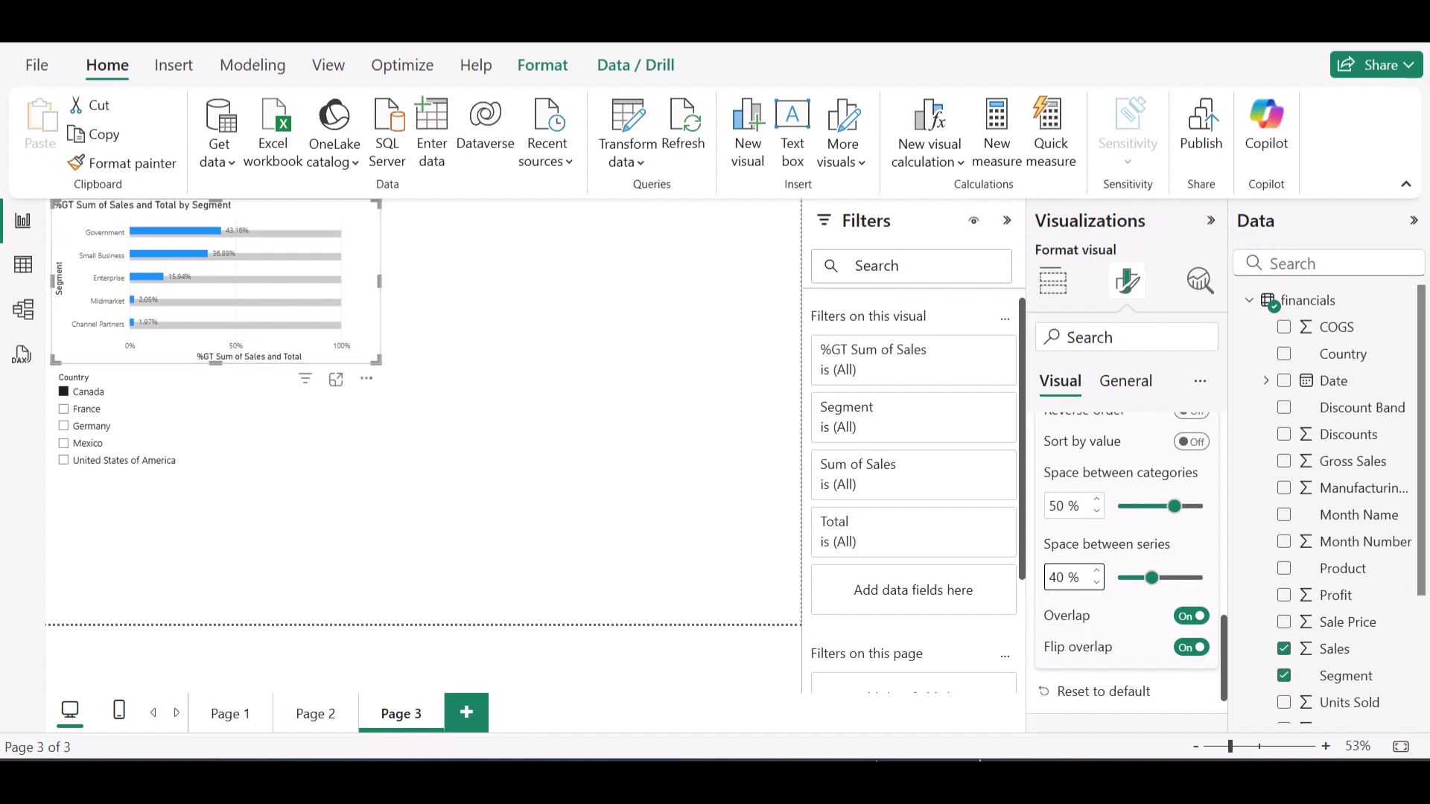
Set the space between categories of the chart's bars to 20%
{"action": "double_click", "coordinate": [1056, 506]}
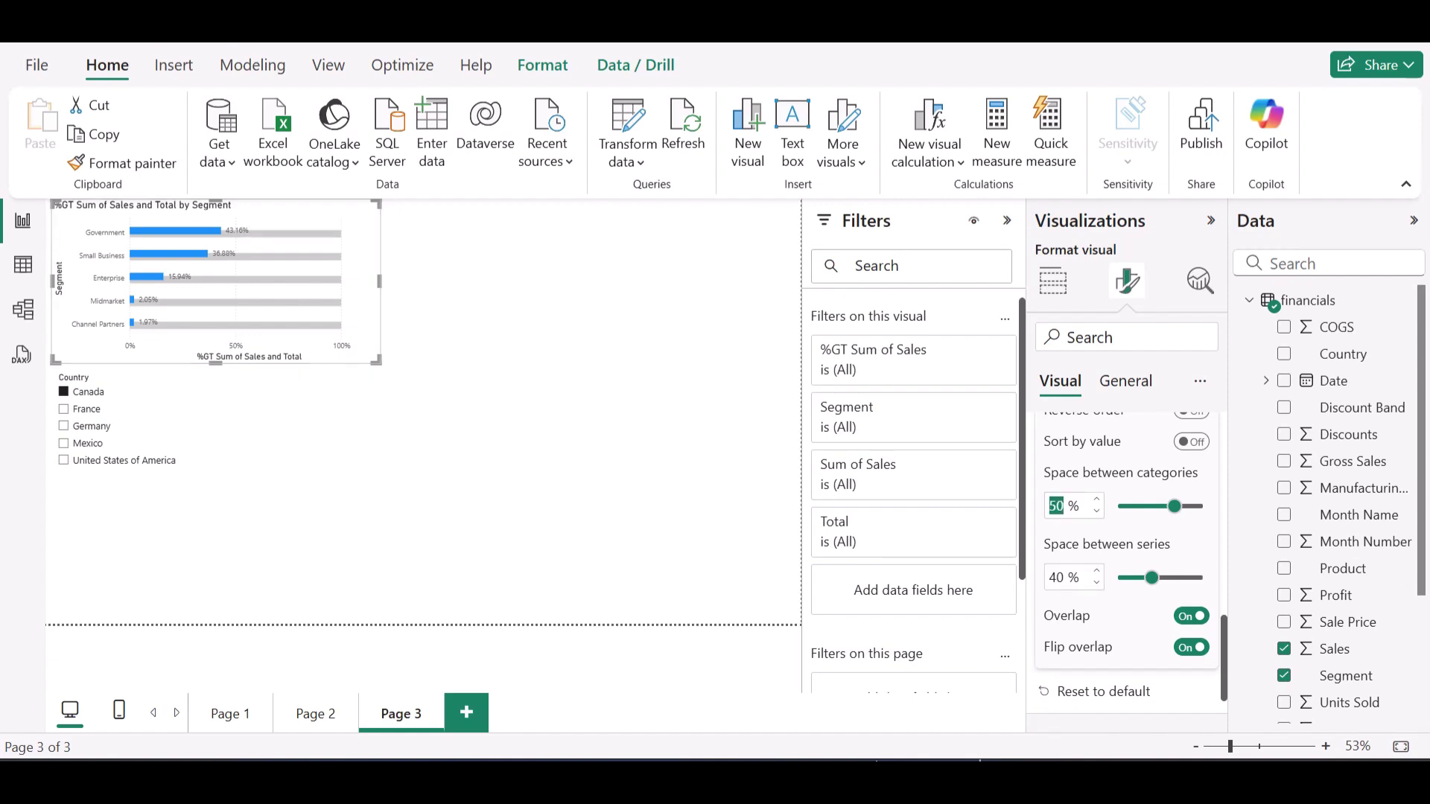
{"action": "left_click", "coordinate": [1056, 506]}
{"action": "key", "text": "BackSpace"}
{"action": "type", "text": "2"}
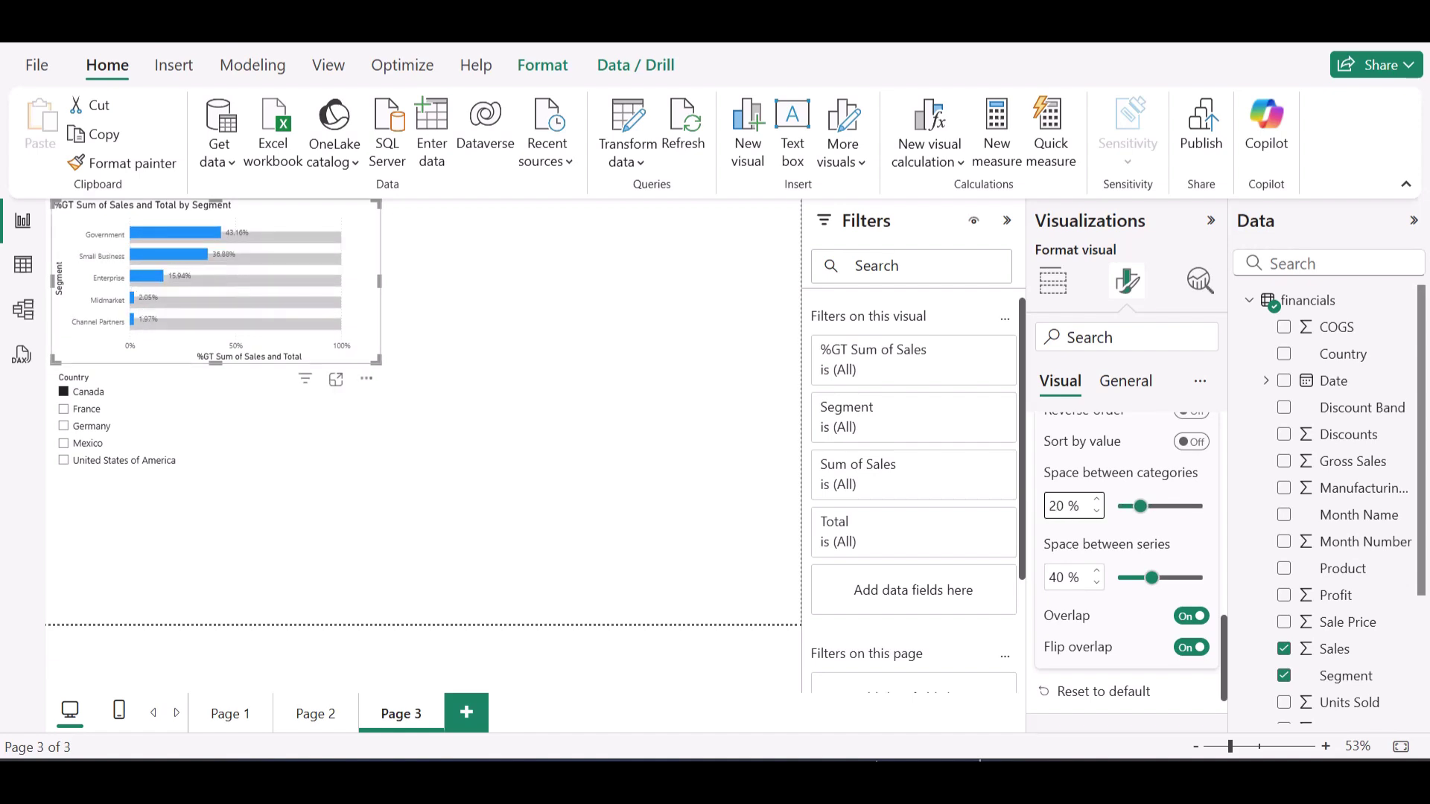